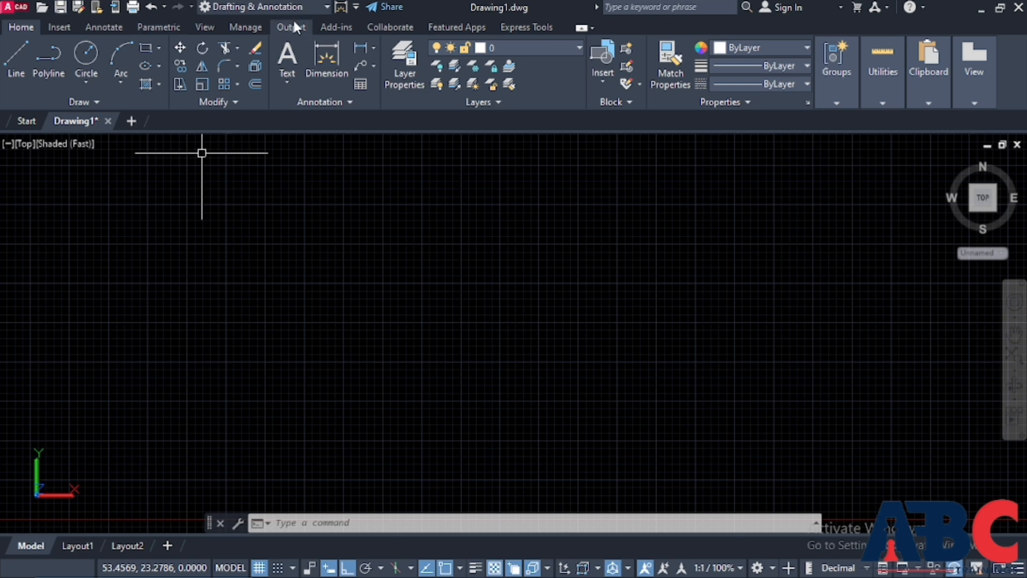
# - Switch the workspace from Drafting & Annotation to 3D Basics
pyautogui.click(229, 8)
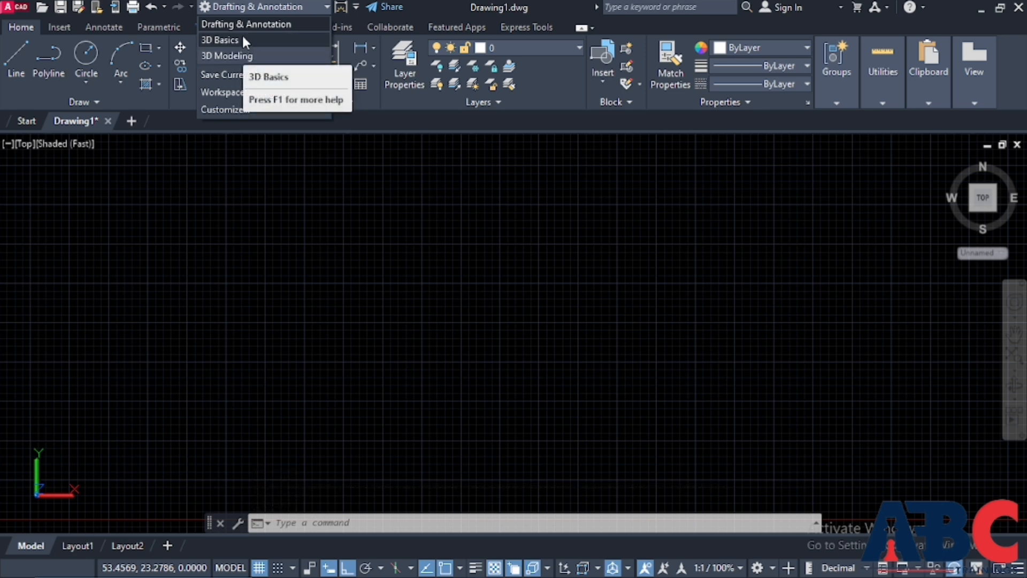
pyautogui.click(244, 39)
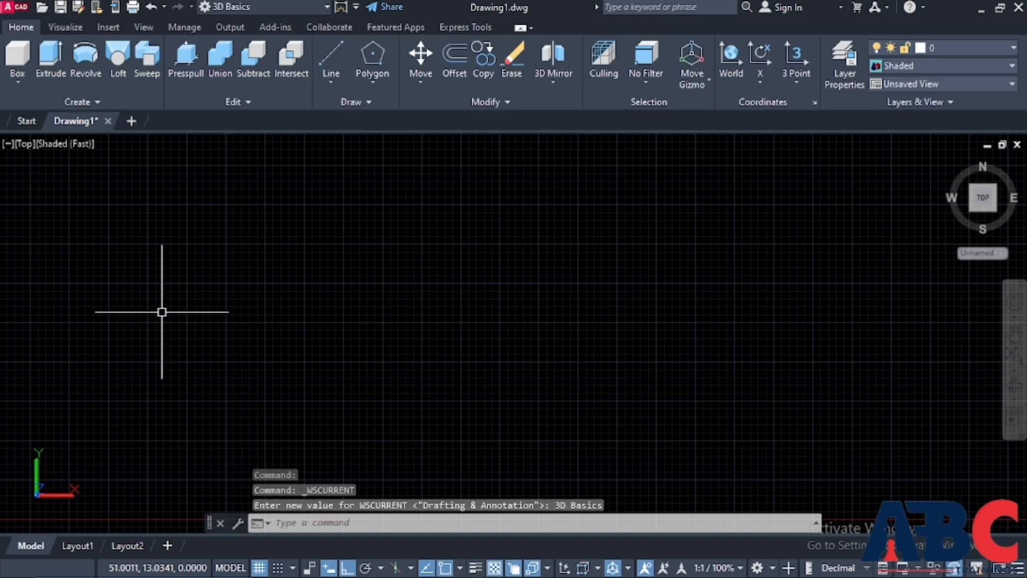
pyautogui.scroll(-5, 110, 262)
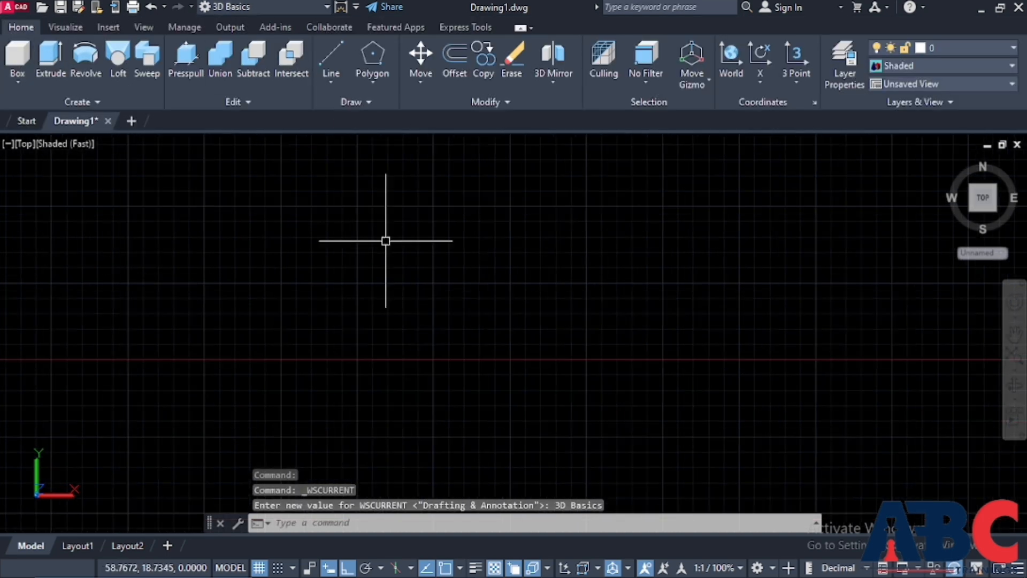
pyautogui.scroll(-1, 394, 247)
pyautogui.scroll(-4, 395, 262)
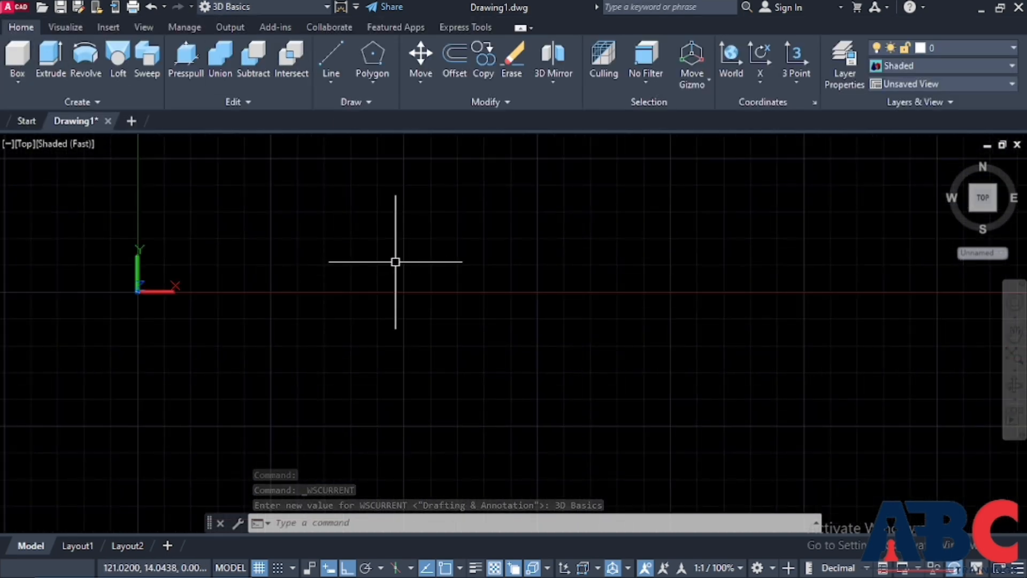
pyautogui.scroll(3, 395, 262)
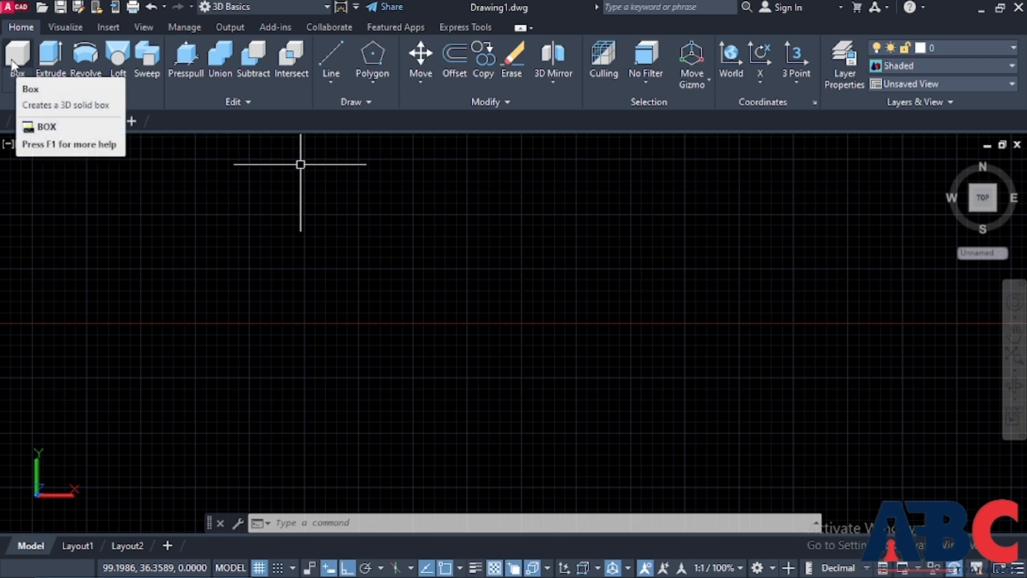
# - Draw a solid box with a freehand, roughly square base north of the X axis, accepting the default height of 33.5354
pyautogui.click(18, 83)
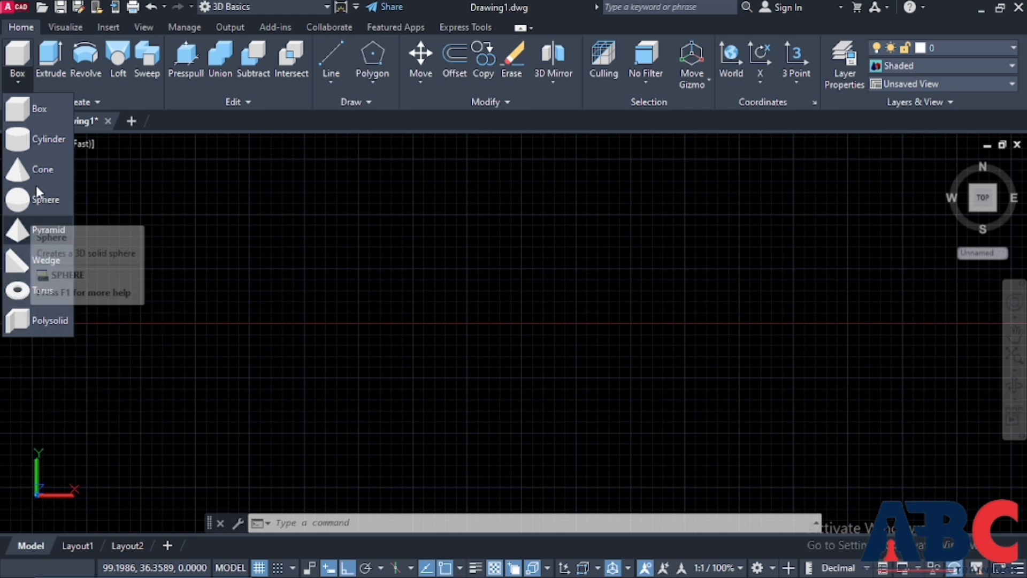
pyautogui.click(41, 107)
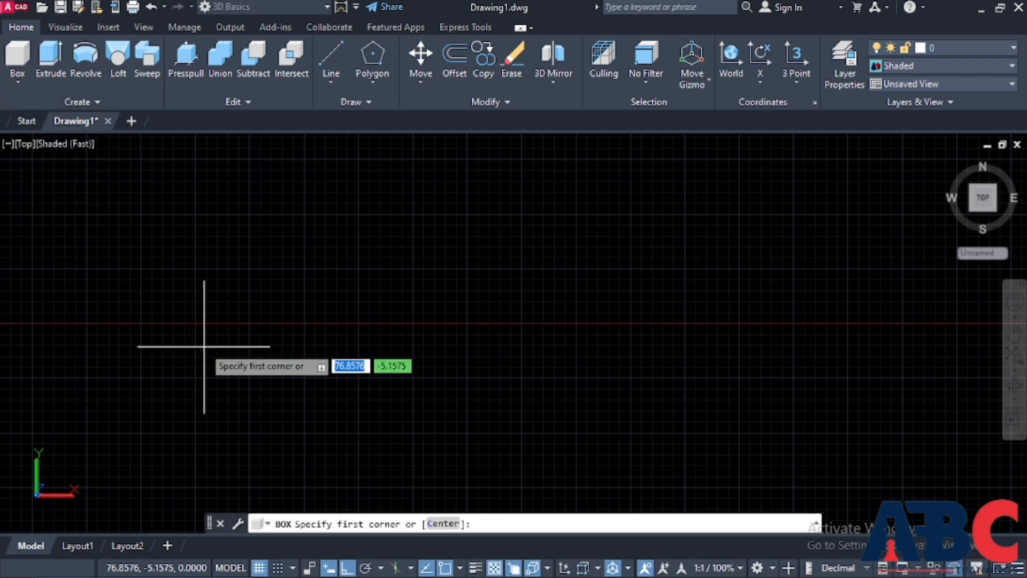
pyautogui.scroll(-3, 486, 271)
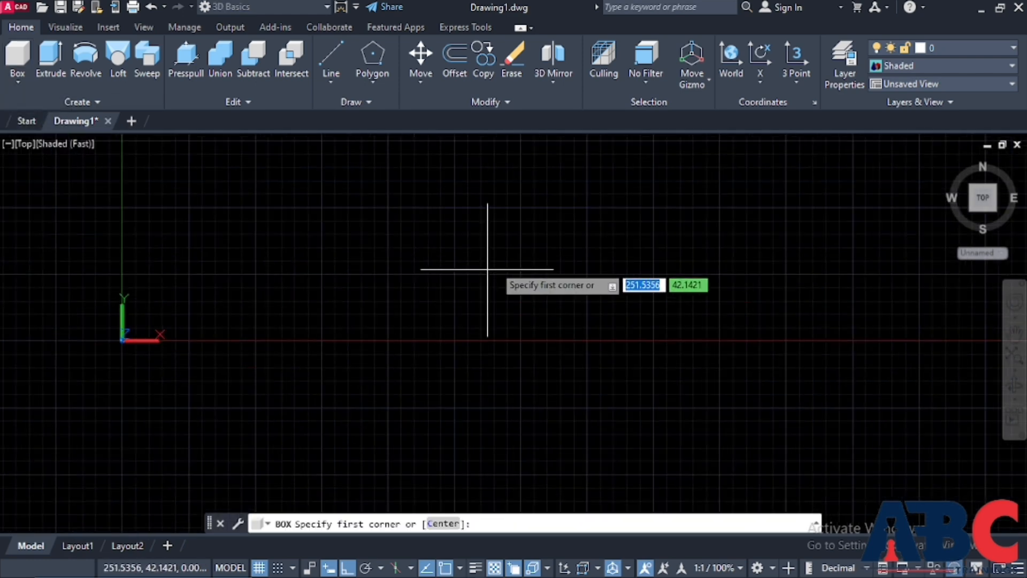
pyautogui.click(347, 184)
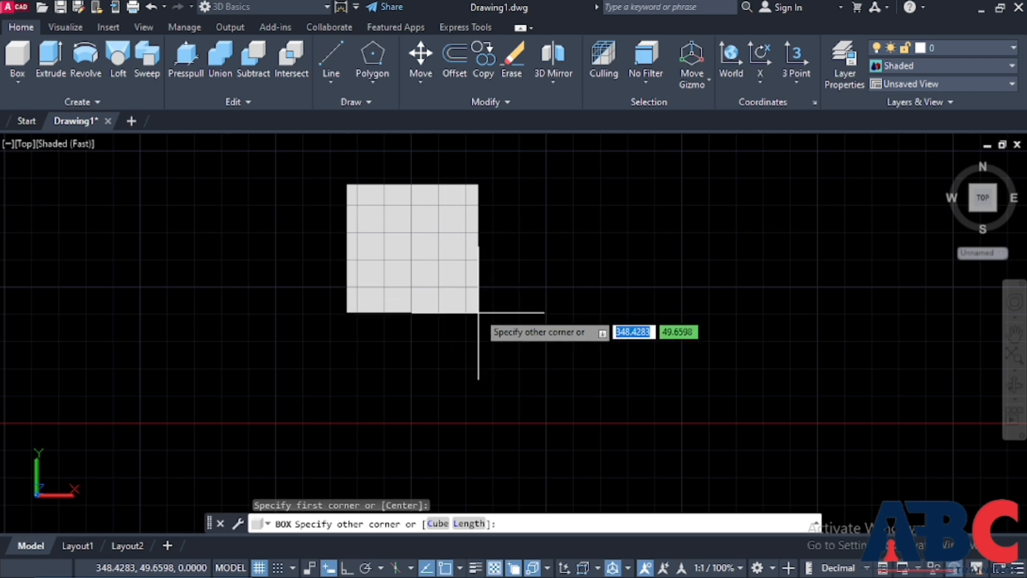
pyautogui.click(452, 301)
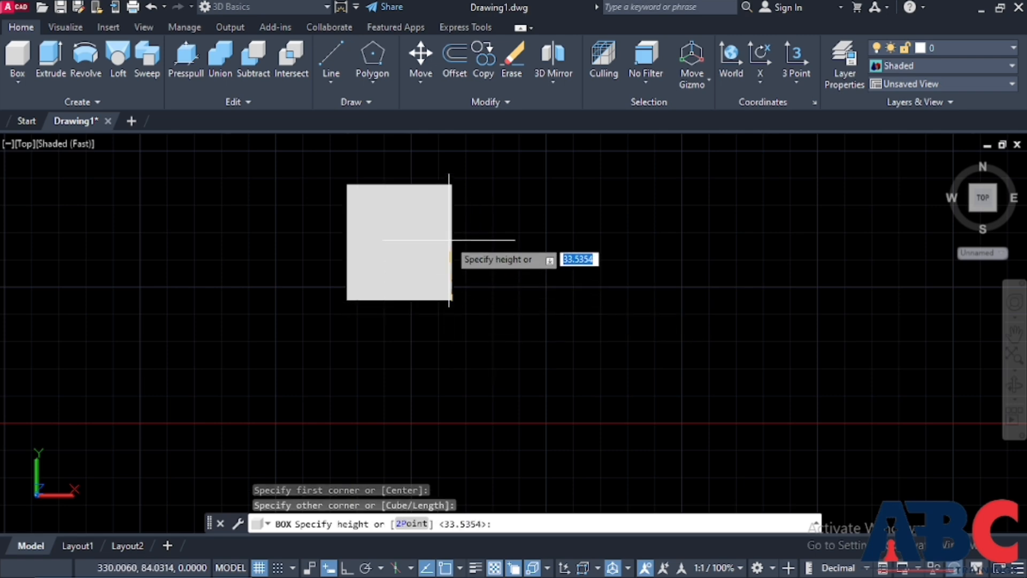
pyautogui.press('Return')
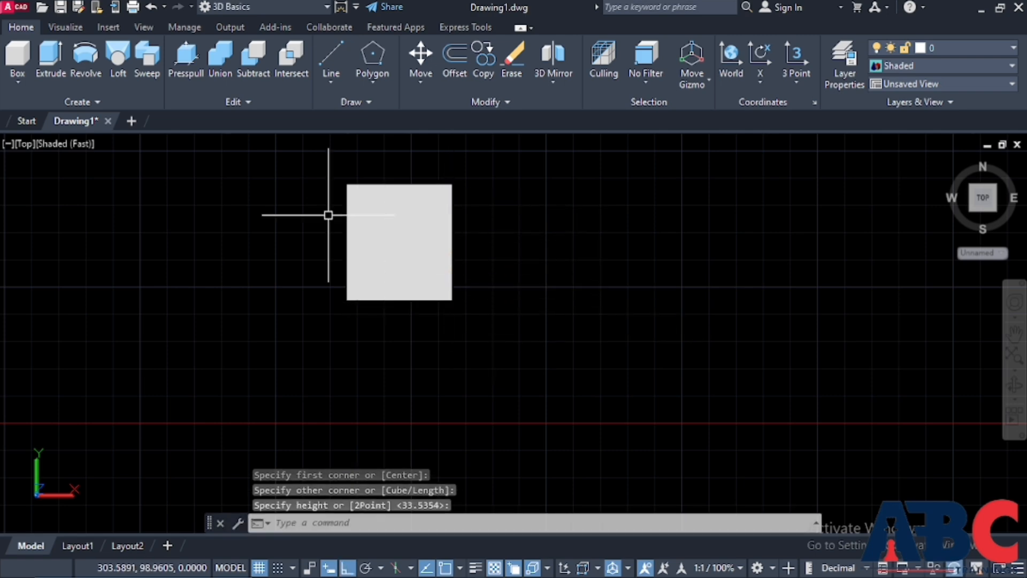
# - Change the model view to SW Isometric and orbit around the box until its right face points forward
pyautogui.scroll(-2, 394, 248)
pyautogui.scroll(3, 419, 239)
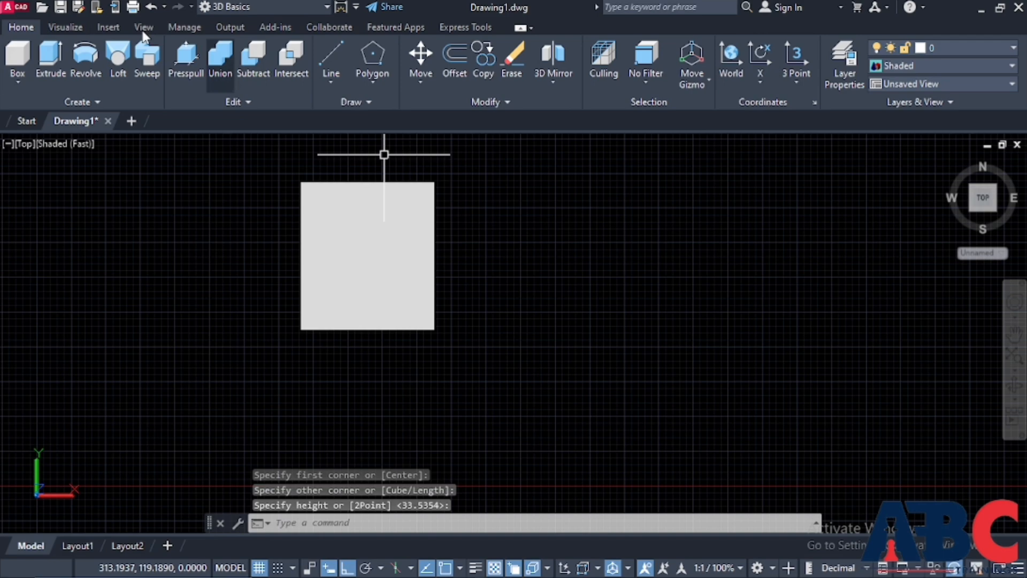
pyautogui.click(24, 143)
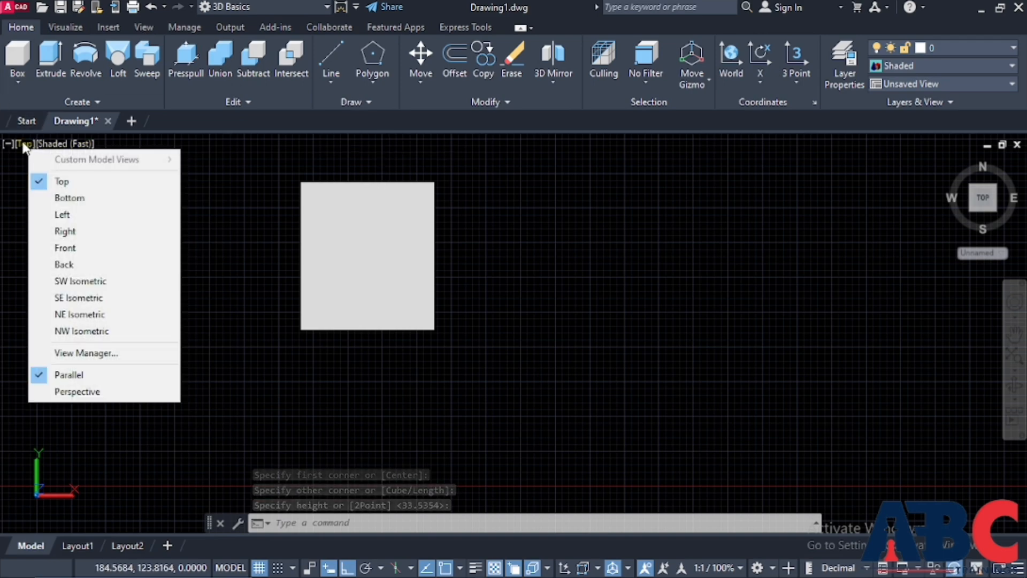
pyautogui.click(105, 284)
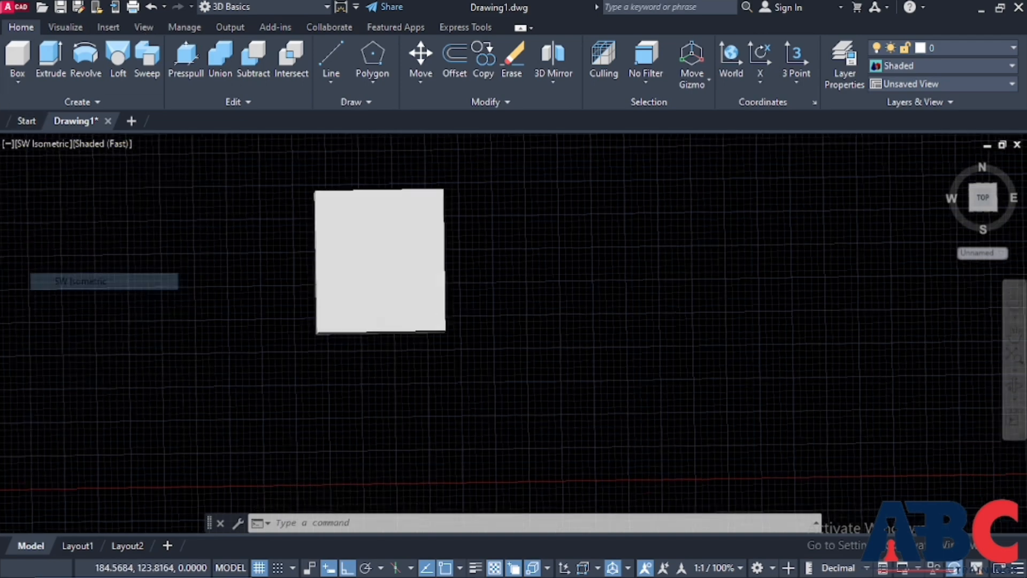
pyautogui.scroll(10, 419, 340)
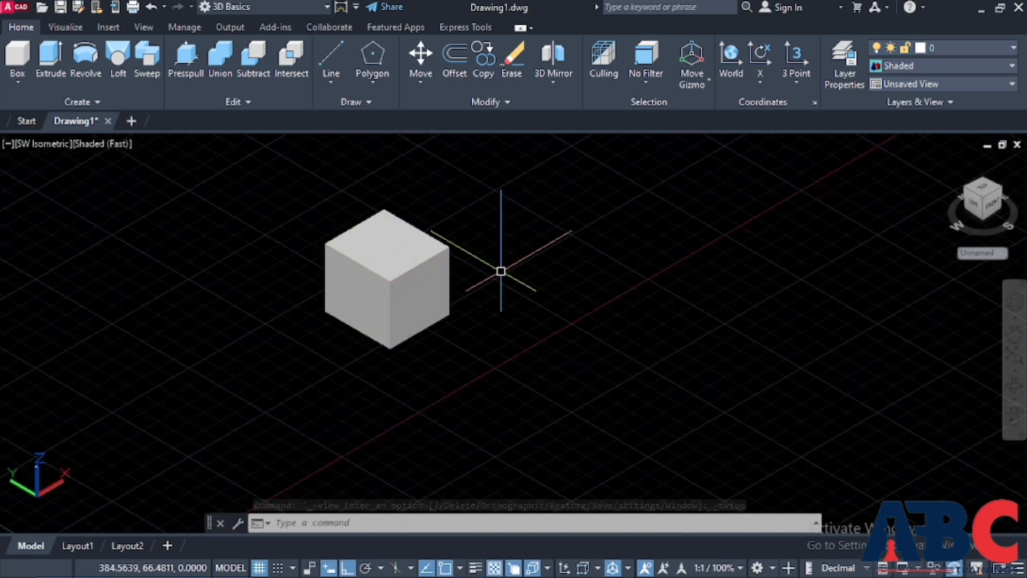
pyautogui.keyDown('shift'); pyautogui.moveTo(500, 271); pyautogui.dragTo(297, 266, button='middle'); pyautogui.keyUp('shift')
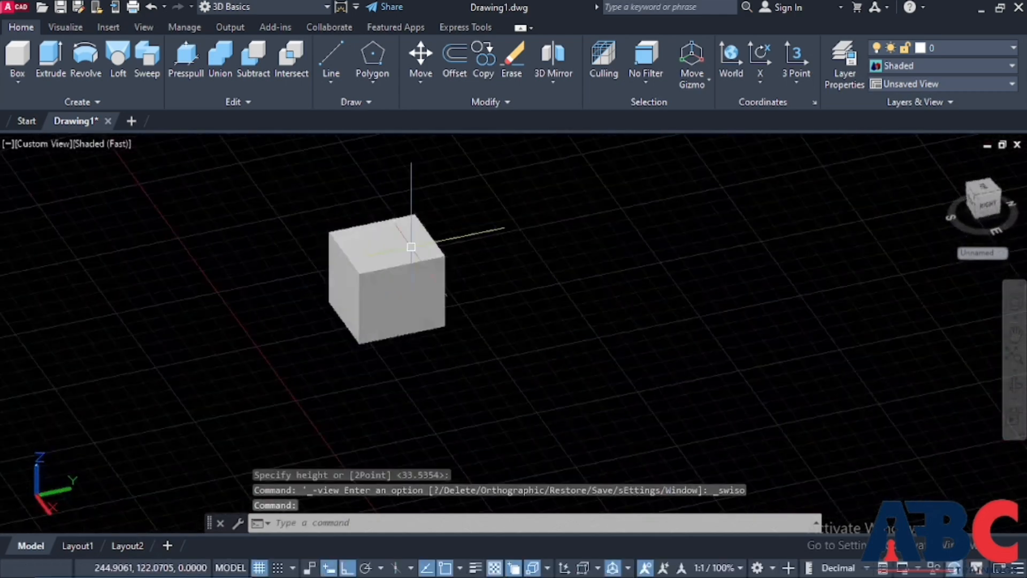
# - Reshape the box with its side grips, pulling the rear face inward and the front face outward along X
pyautogui.scroll(-2, 410, 250)
pyautogui.scroll(3, 410, 250)
pyautogui.scroll(-2, 335, 237)
pyautogui.scroll(3, 370, 251)
pyautogui.click(370, 251)
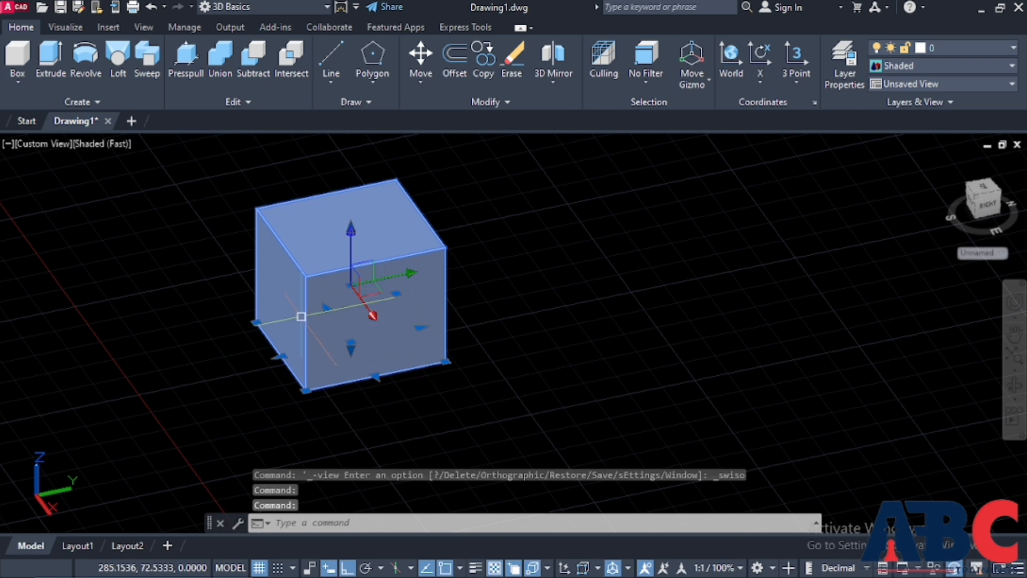
pyautogui.click(327, 308)
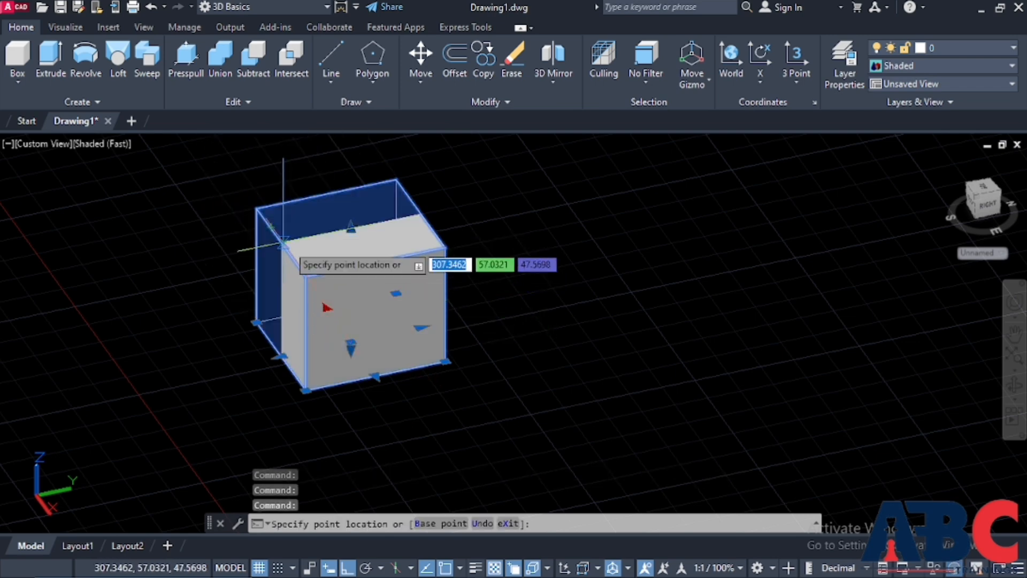
pyautogui.click(288, 246)
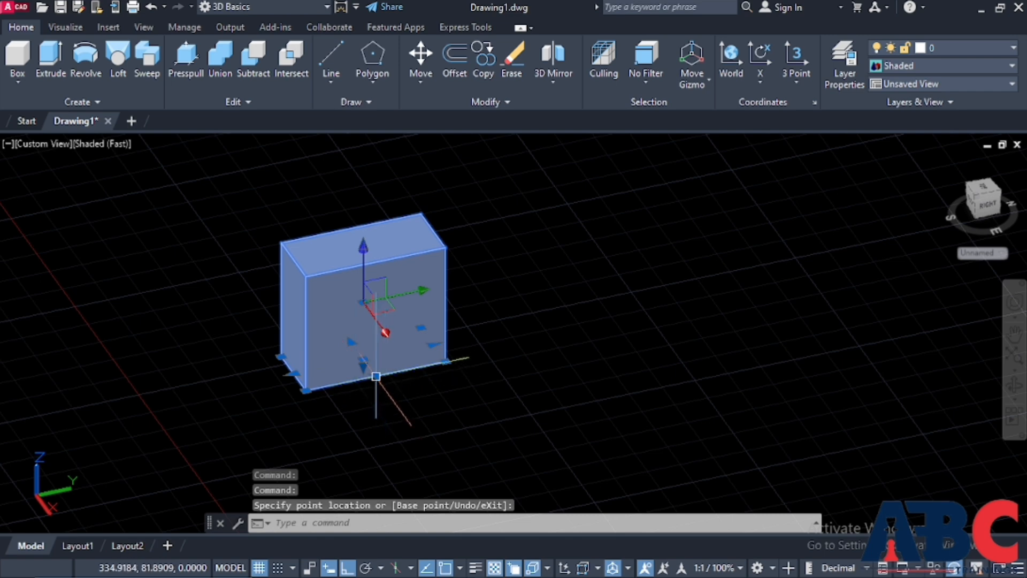
pyautogui.click(376, 376)
pyautogui.click(425, 442)
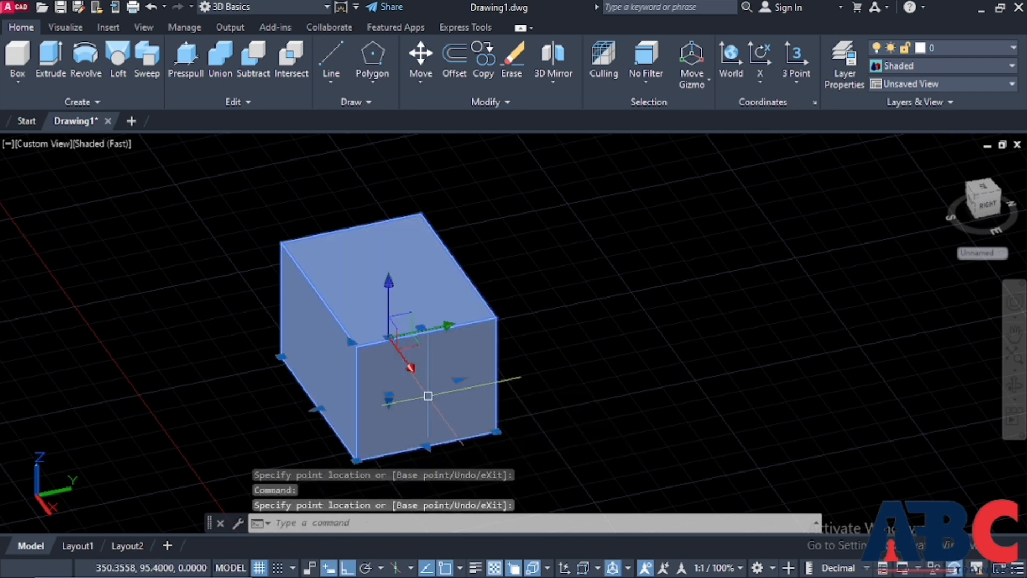
# - Stretch the box's north face far outward along Y and pull it back in to a narrower width
pyautogui.click(457, 379)
pyautogui.click(680, 333)
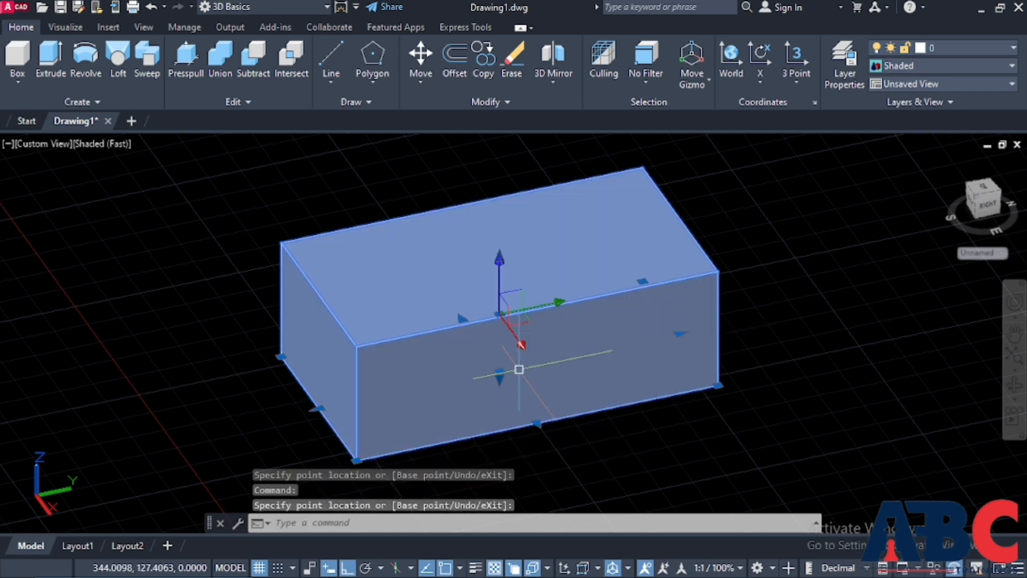
pyautogui.click(680, 332)
pyautogui.click(464, 367)
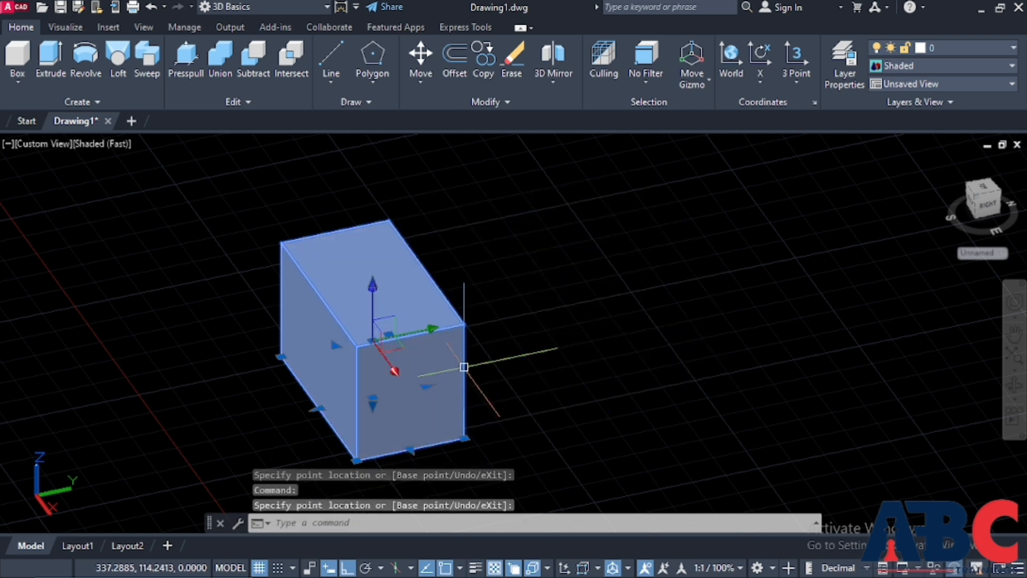
# - Extend the box's south face outward along Y with its base grip and clear the selection
pyautogui.click(319, 409)
pyautogui.click(204, 412)
pyautogui.scroll(-4, 359, 307)
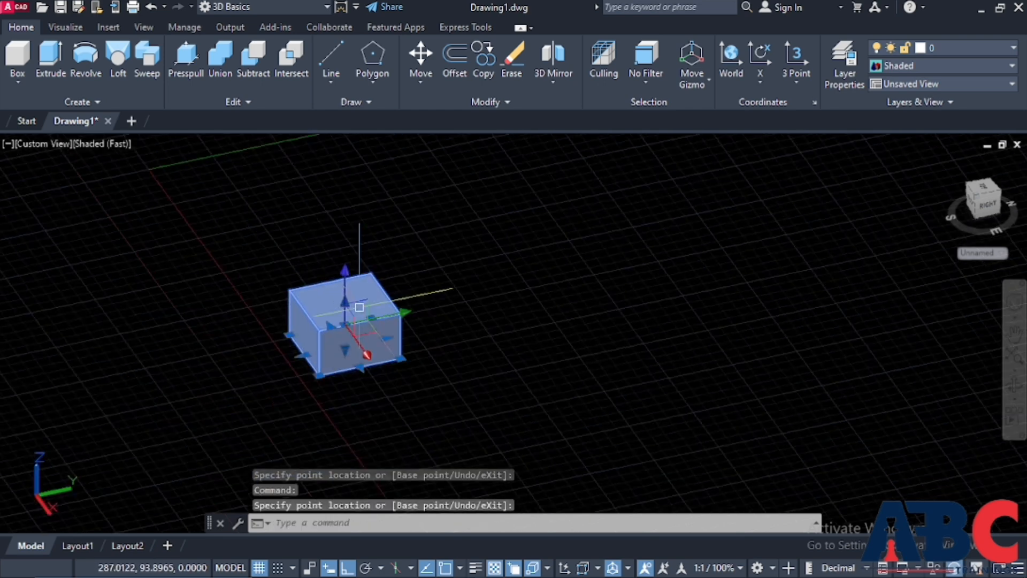
pyautogui.scroll(2, 349, 358)
pyautogui.press('Escape')
pyautogui.click(340, 298)
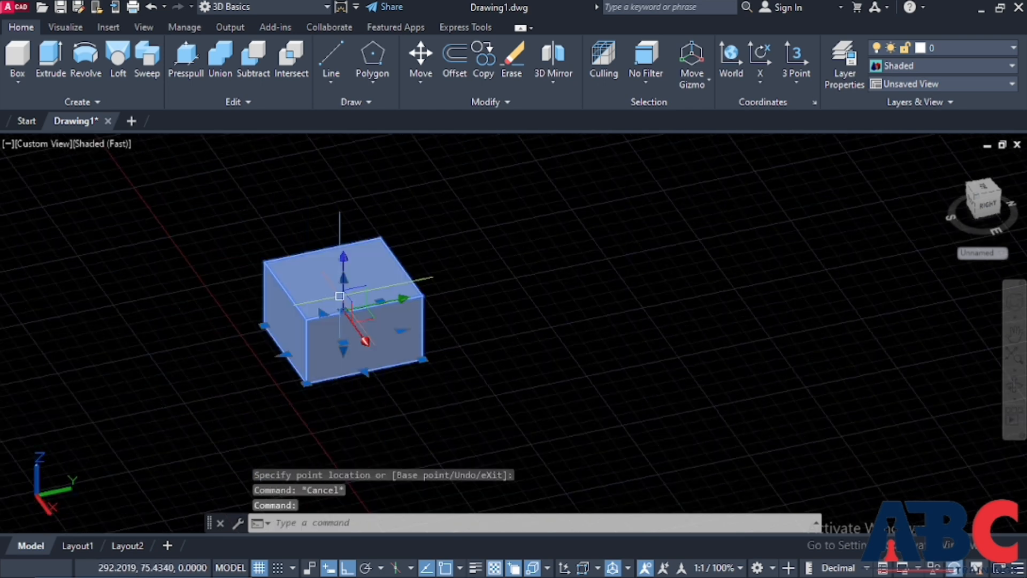
pyautogui.press('Escape')
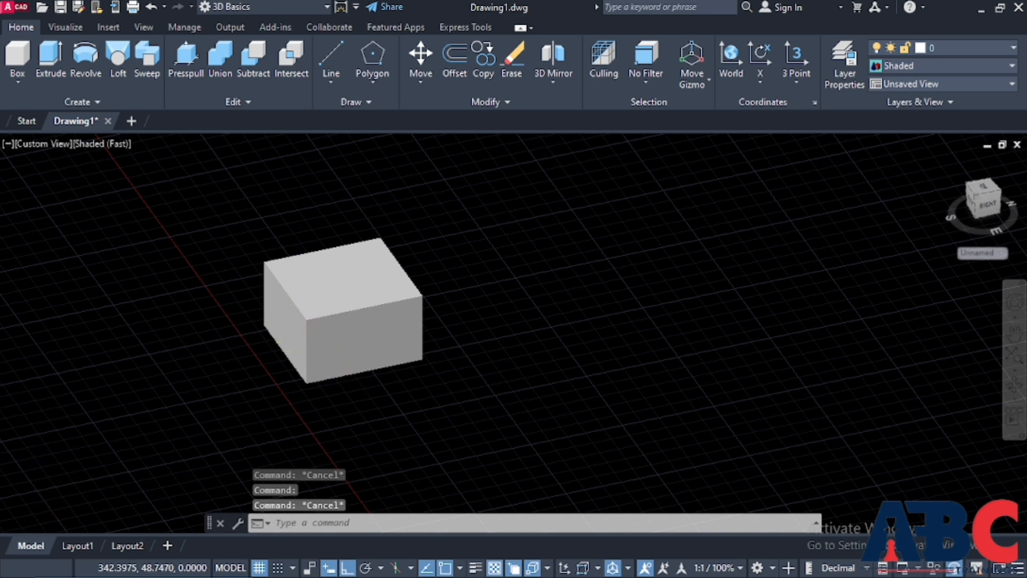
# - Preview the box in the 2D Wireframe visual style and in the Conceptual style
pyautogui.scroll(3, 324, 344)
pyautogui.scroll(-4, 310, 324)
pyautogui.scroll(3, 340, 310)
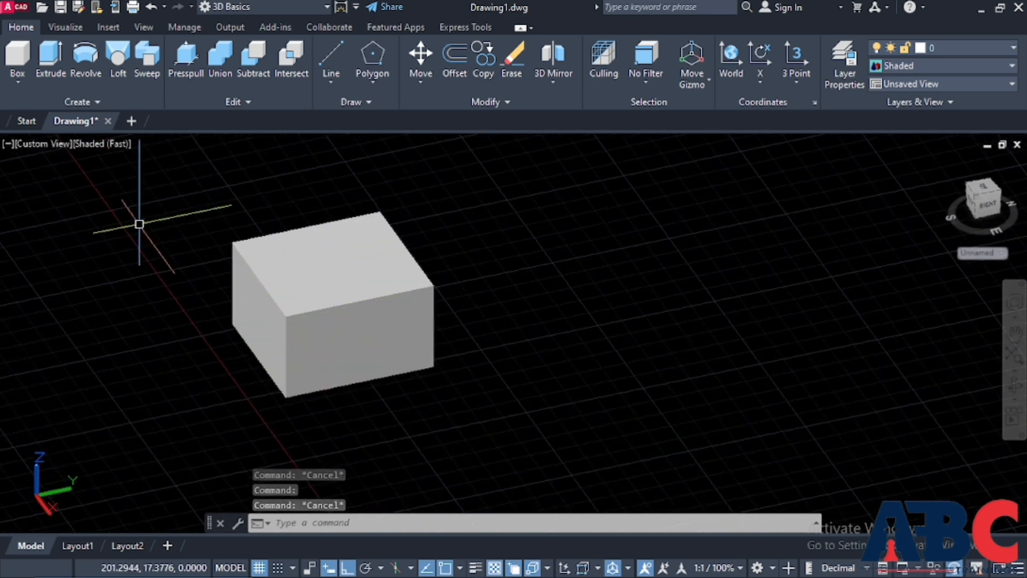
pyautogui.click(85, 145)
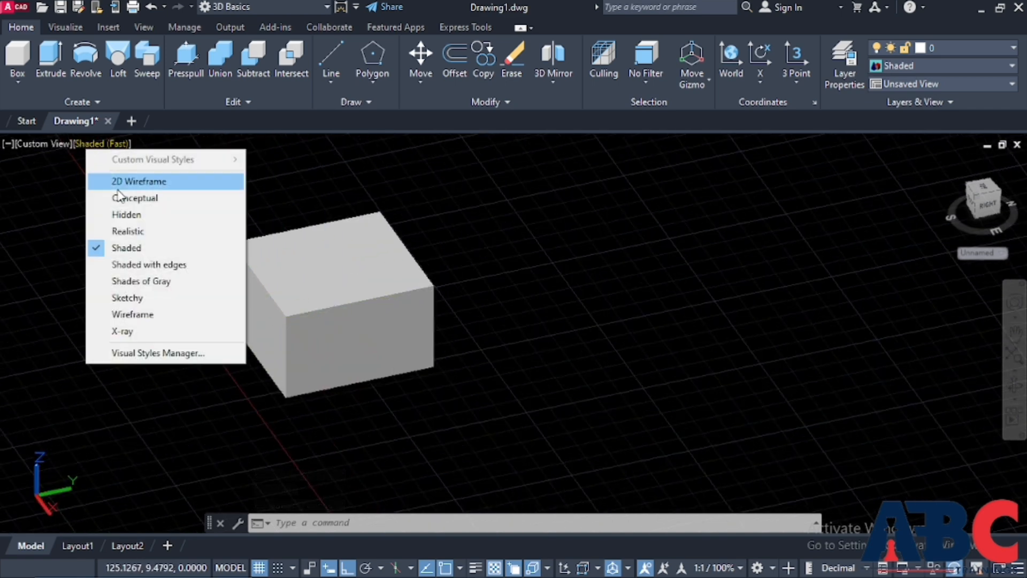
pyautogui.click(132, 182)
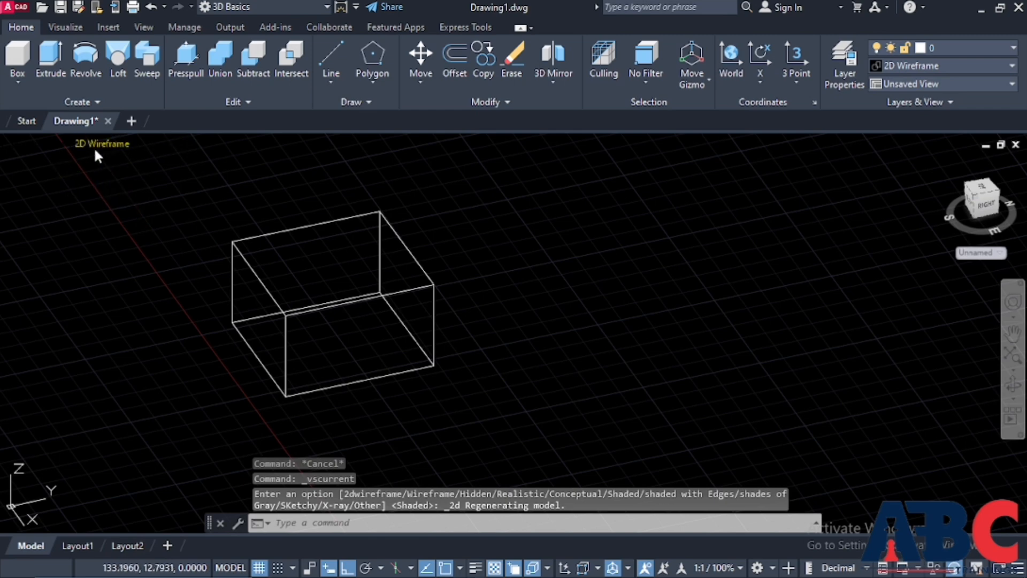
pyautogui.click(94, 143)
pyautogui.click(124, 196)
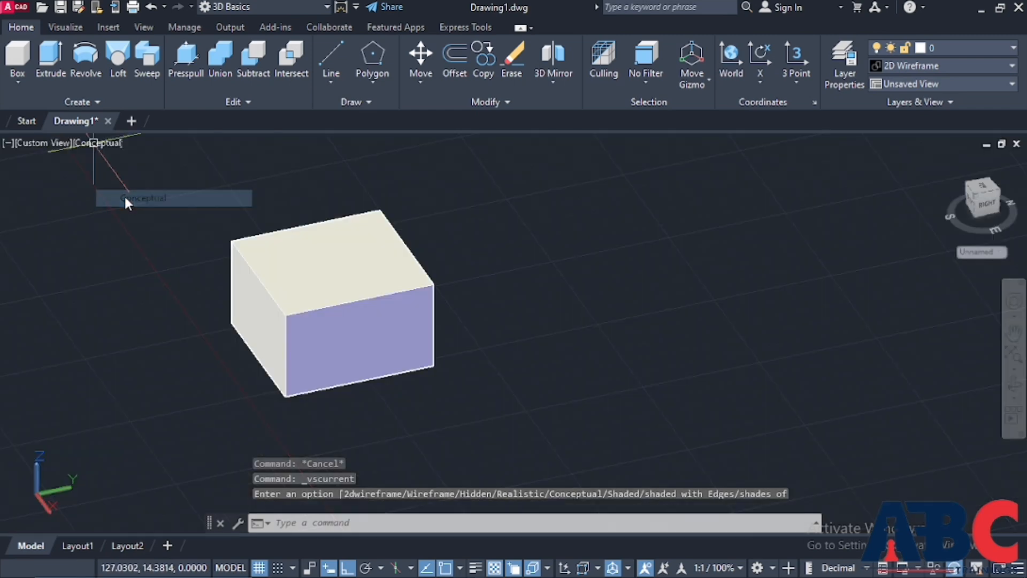
# - Preview the box in the Hidden visual style and in the Realistic style
pyautogui.click(93, 145)
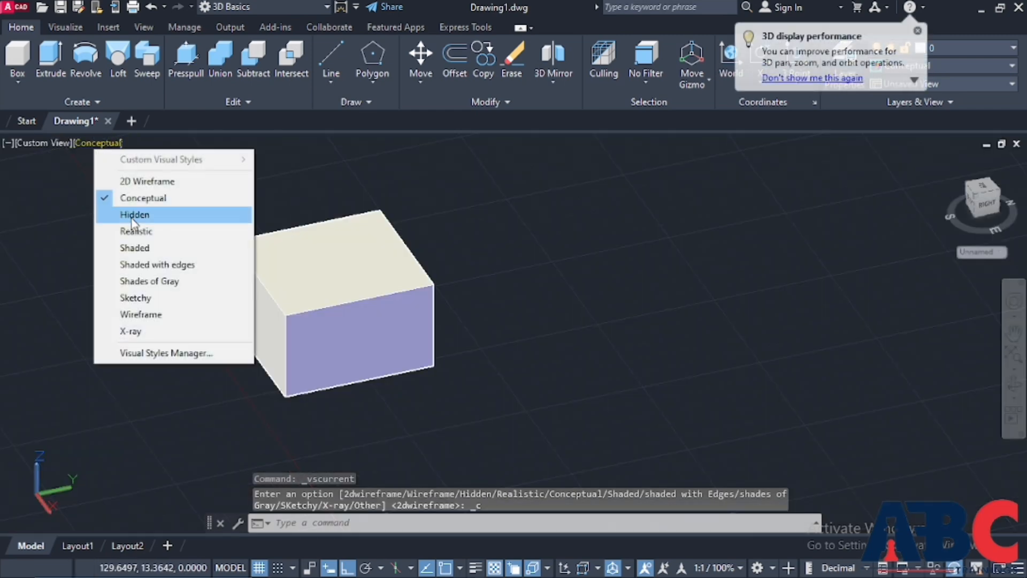
pyautogui.click(121, 215)
pyautogui.click(93, 143)
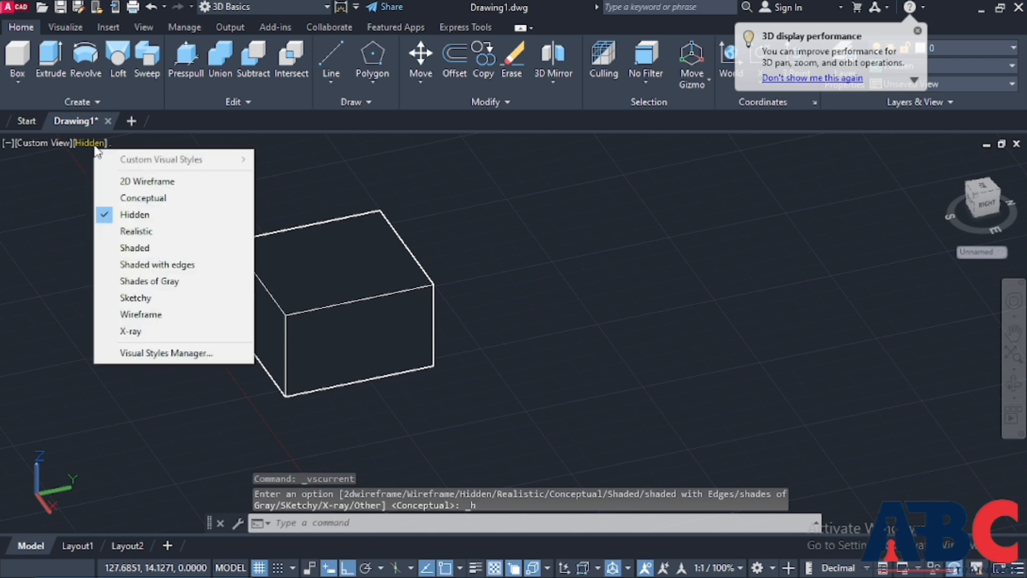
pyautogui.click(169, 227)
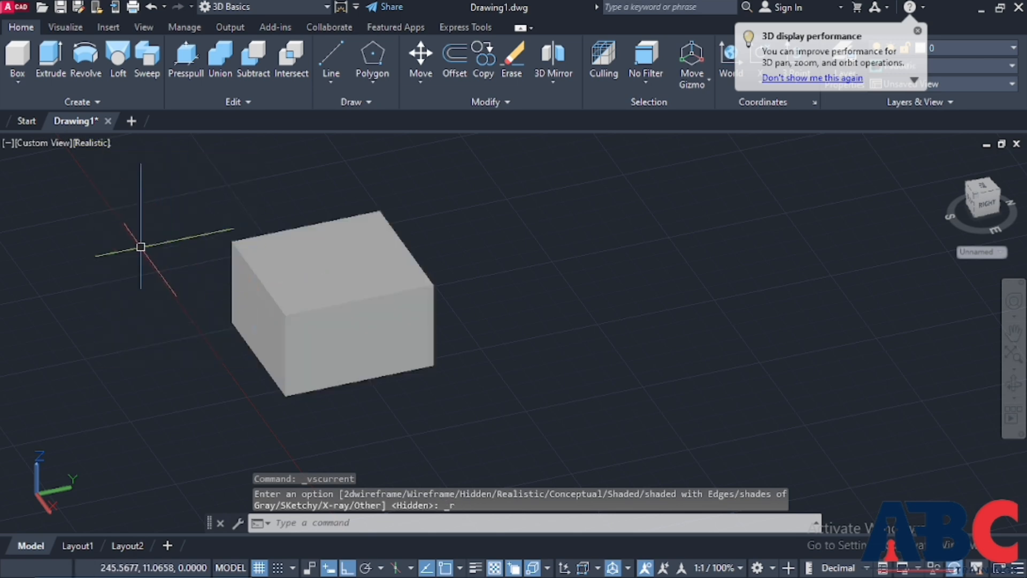
# - Preview the box in the Shaded visual style and change the style to Sketchy
pyautogui.click(92, 142)
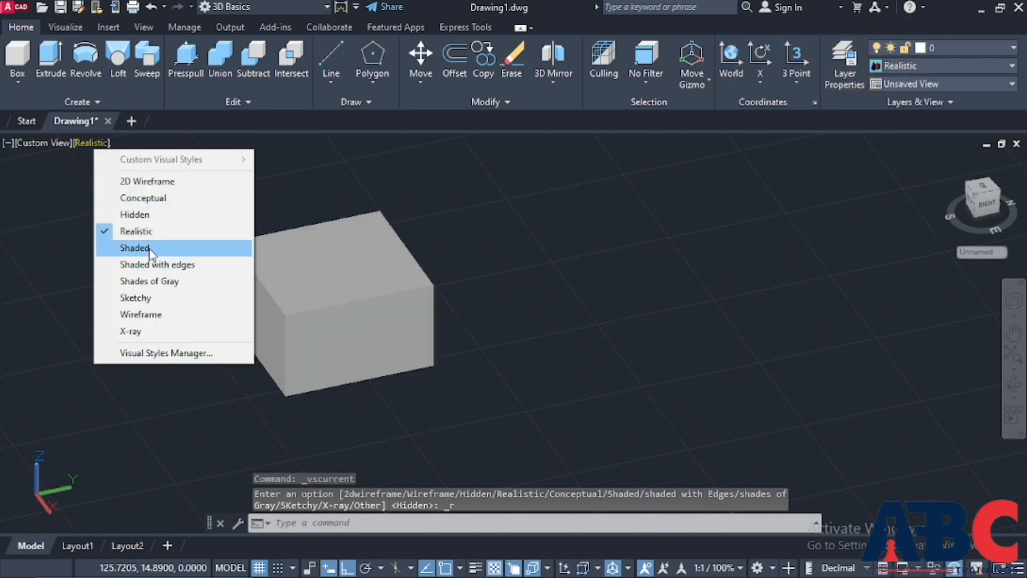
pyautogui.click(137, 247)
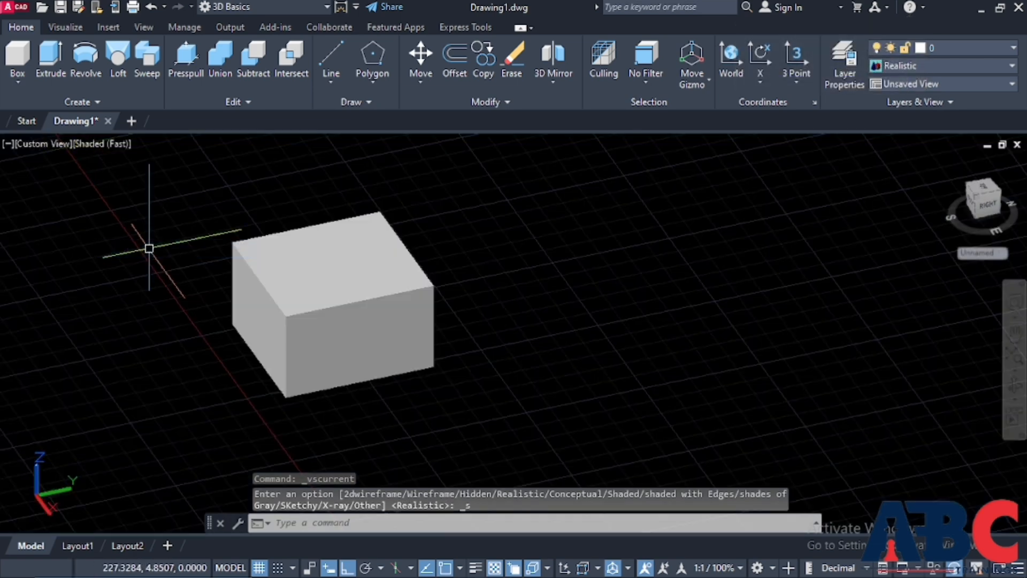
pyautogui.click(101, 145)
pyautogui.click(144, 297)
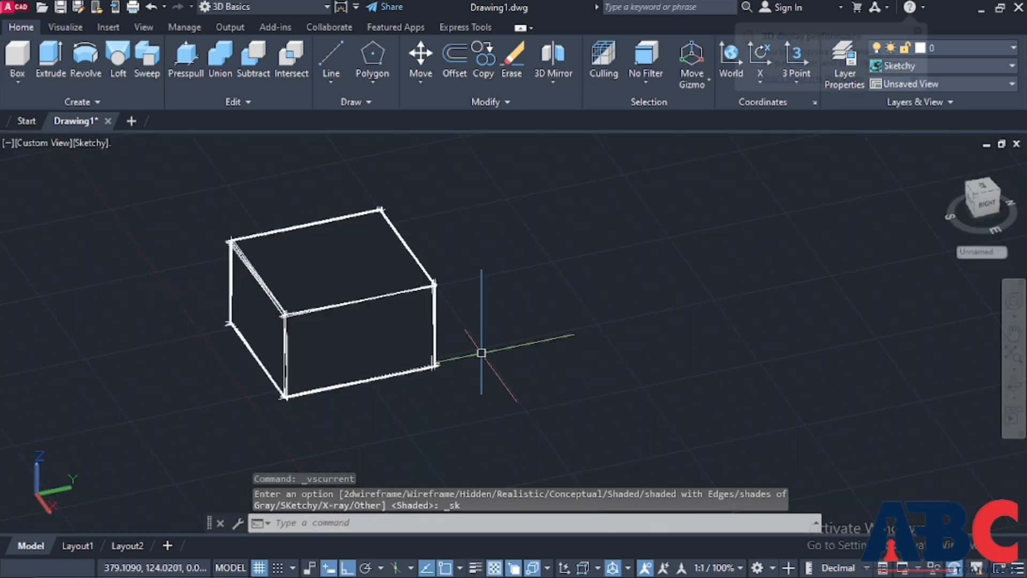
# - Preview the box in the Wireframe visual style and in the X-ray style
pyautogui.click(94, 143)
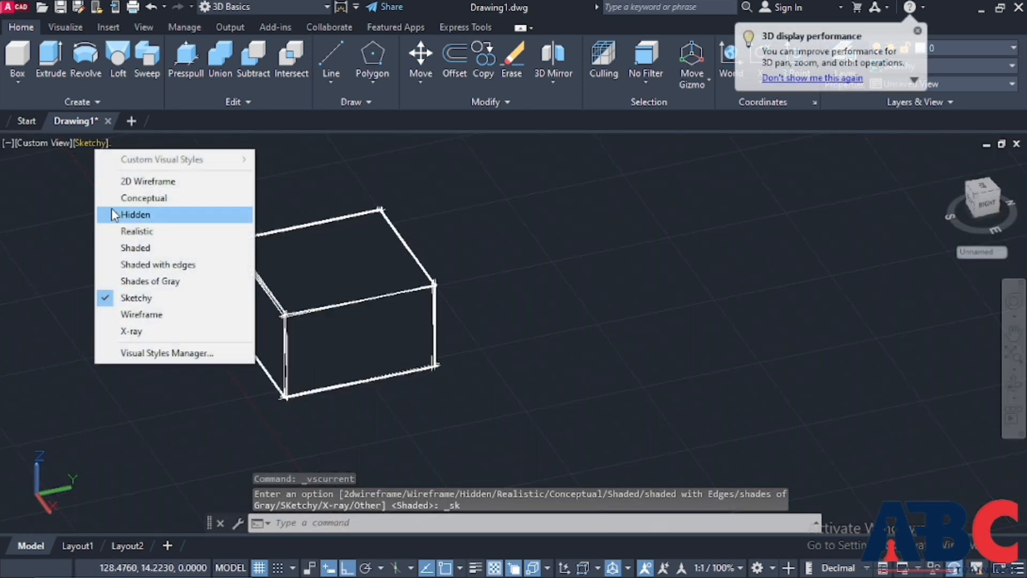
pyautogui.click(123, 316)
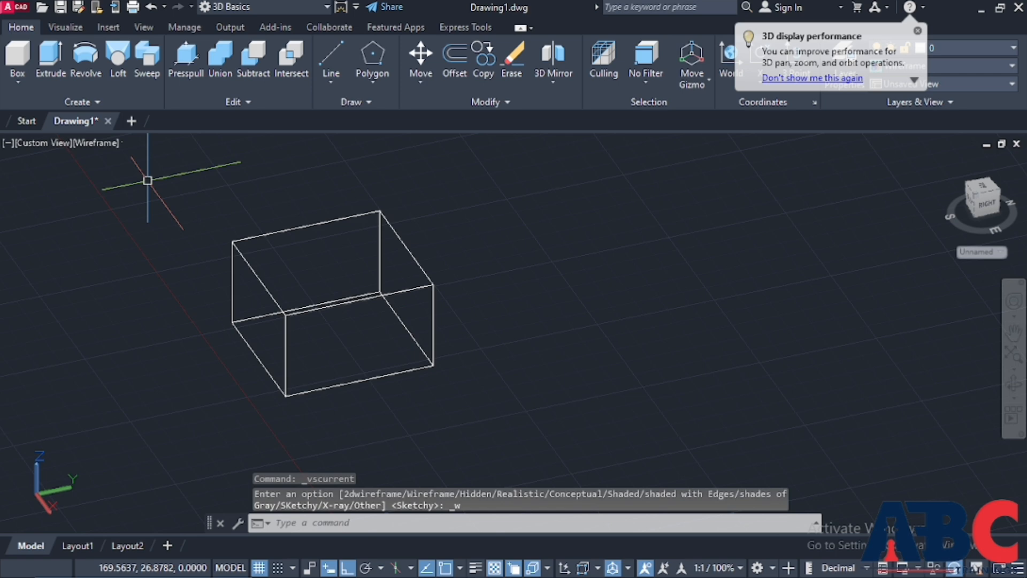
pyautogui.click(88, 144)
pyautogui.click(129, 329)
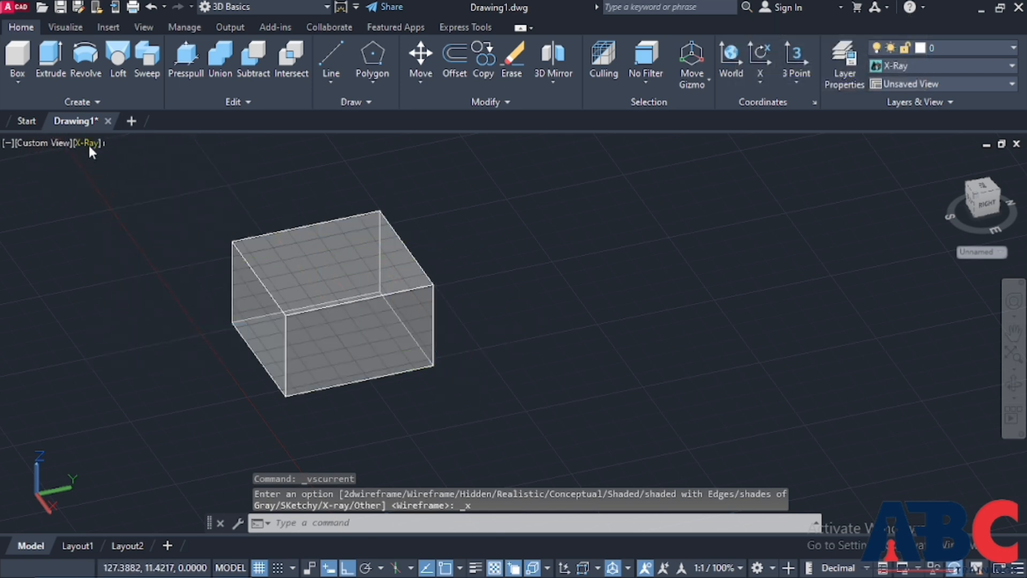
# - Set the viewport's visual style to Shaded
pyautogui.click(89, 143)
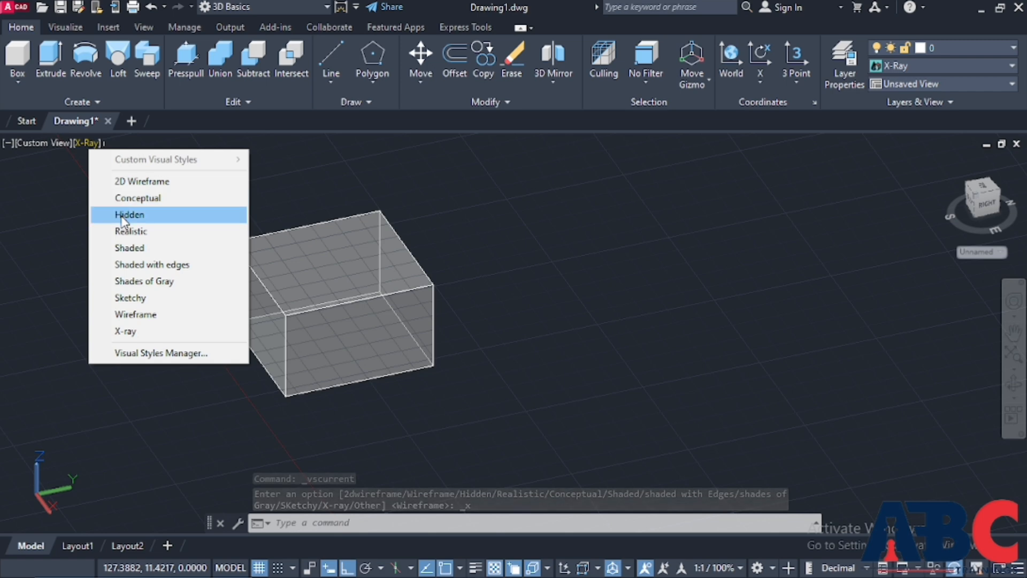
pyautogui.click(121, 247)
pyautogui.scroll(-3, 401, 298)
pyautogui.scroll(2, 410, 321)
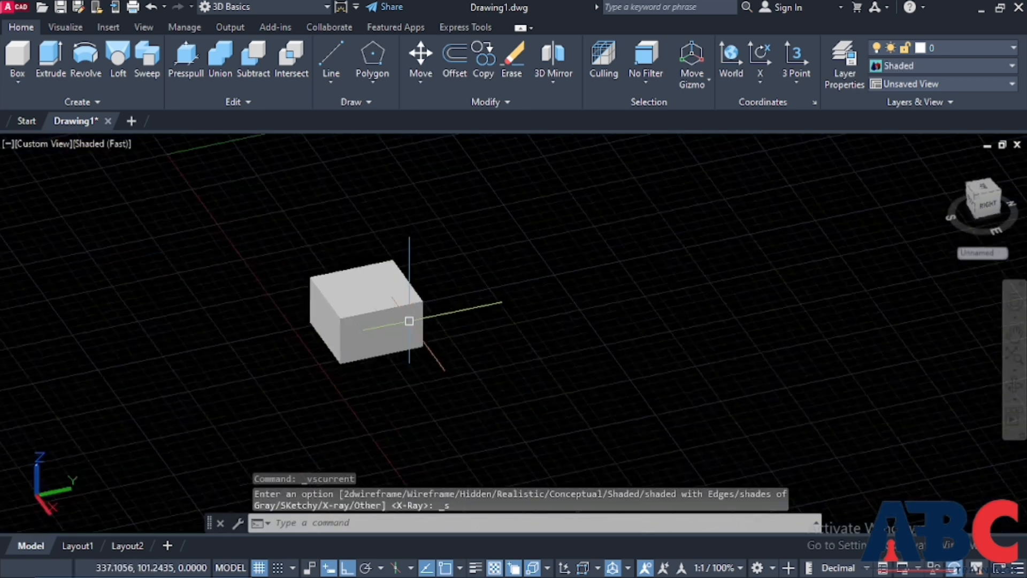
# - Create a solid cylinder beside the box along Y, with a base radius of about 39 and a height of 100
pyautogui.click(25, 83)
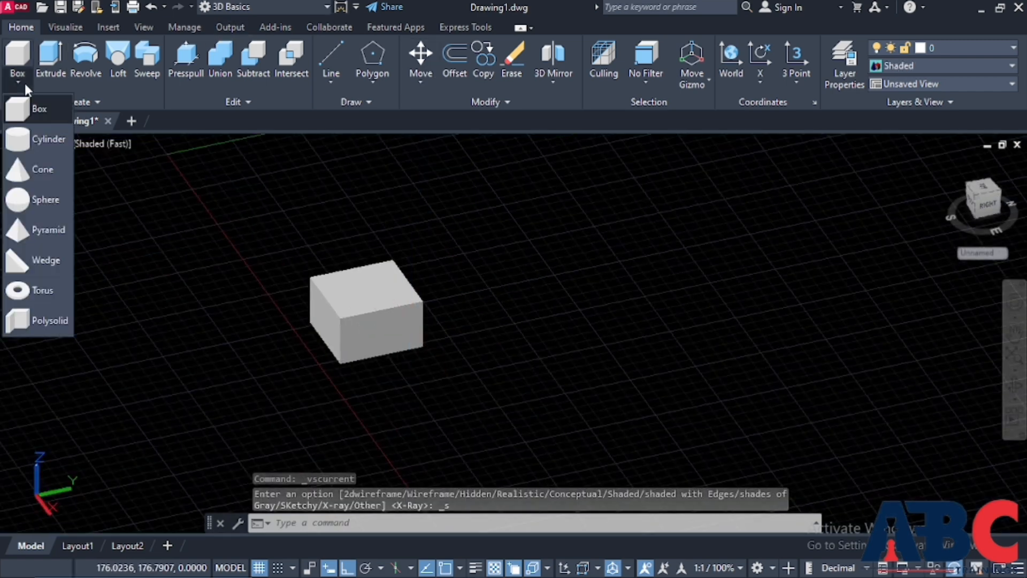
pyautogui.click(32, 141)
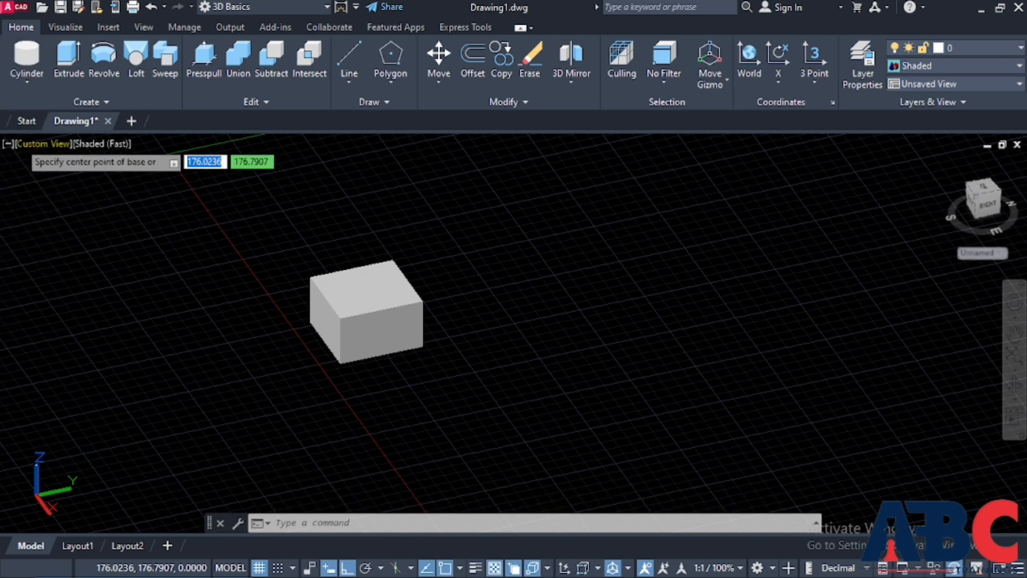
pyautogui.scroll(-2, 332, 227)
pyautogui.scroll(3, 434, 279)
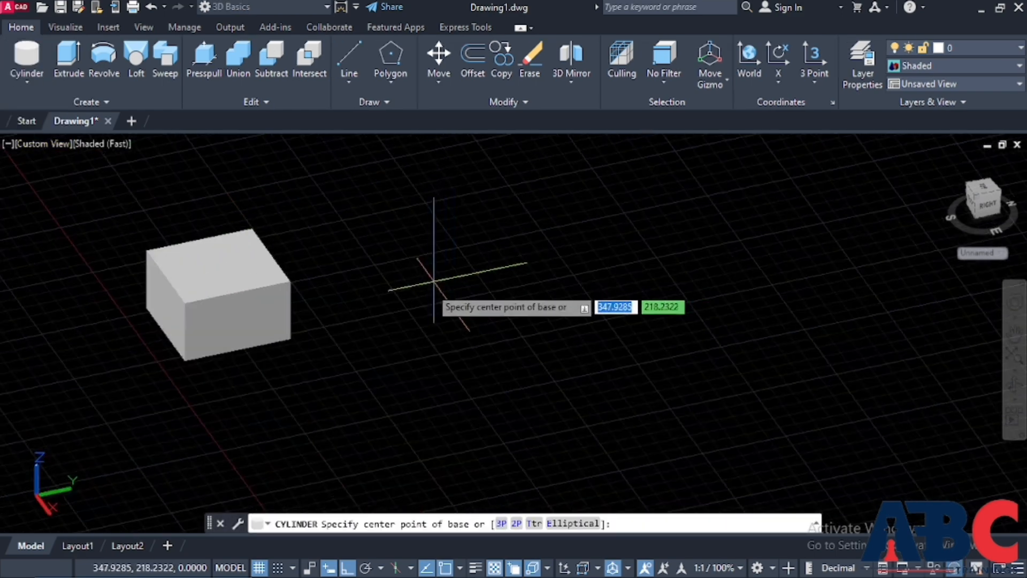
pyautogui.click(477, 267)
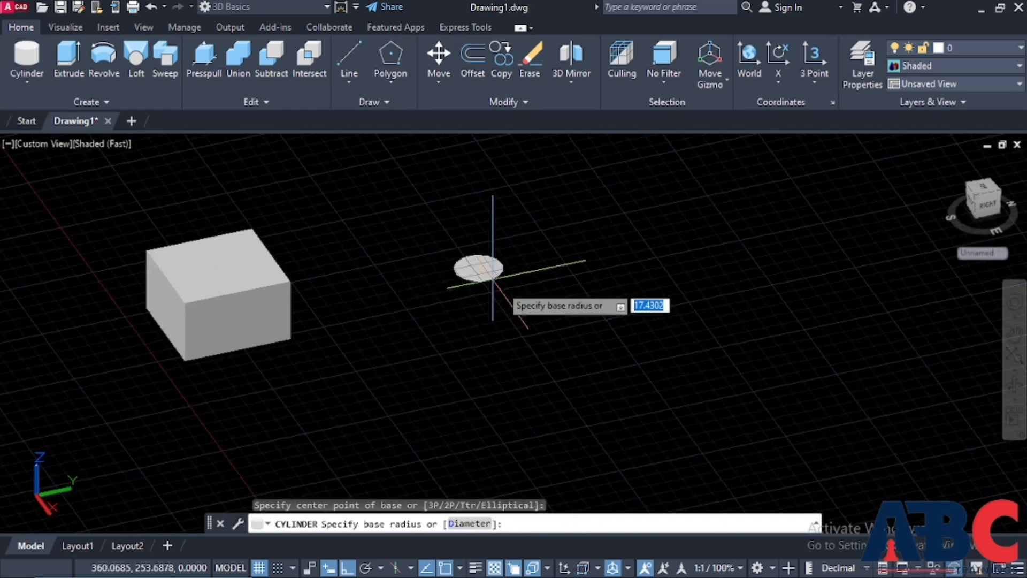
pyautogui.click(522, 291)
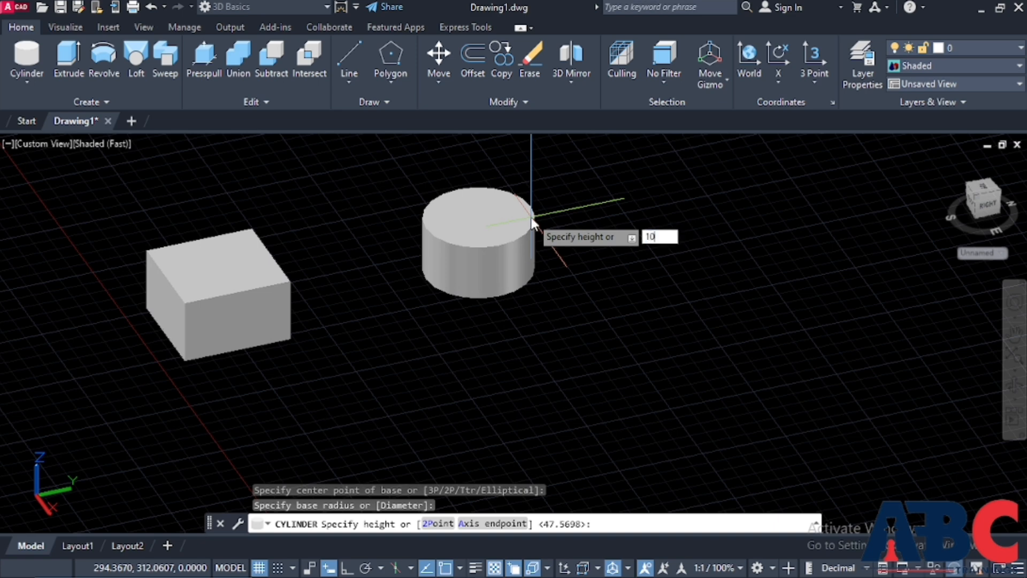
pyautogui.press('Return')
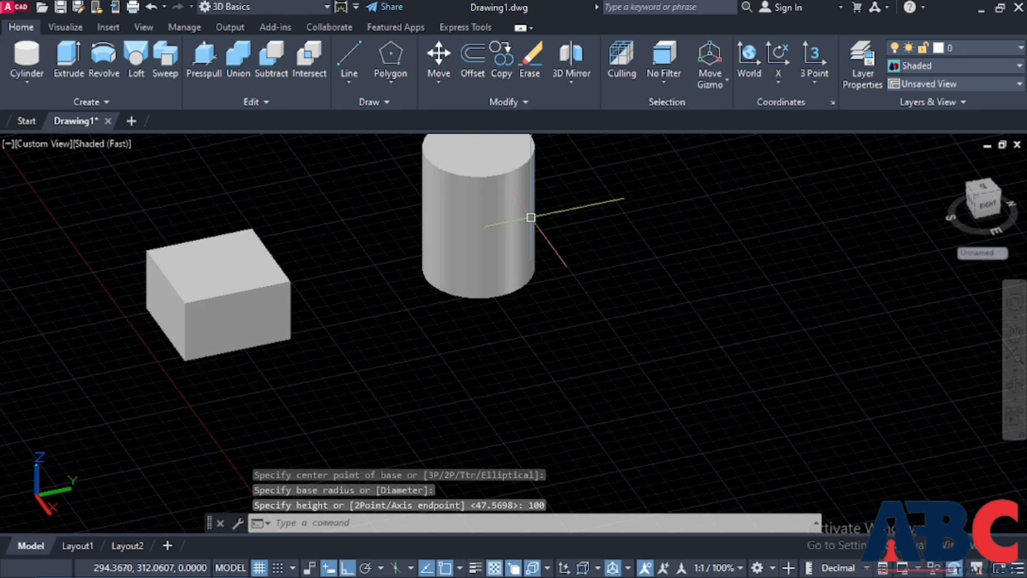
pyautogui.scroll(-4, 530, 217)
pyautogui.scroll(3, 516, 214)
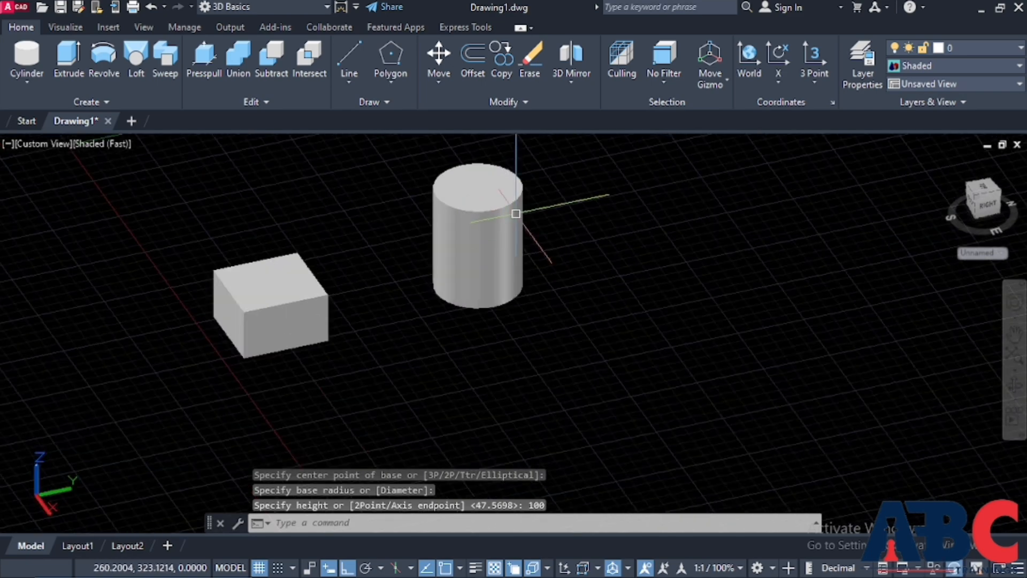
# - Stretch the cylinder taller by moving its top height grip upward along Z
pyautogui.click(516, 214)
pyautogui.press('Escape')
pyautogui.scroll(2, 466, 235)
pyautogui.click(424, 321)
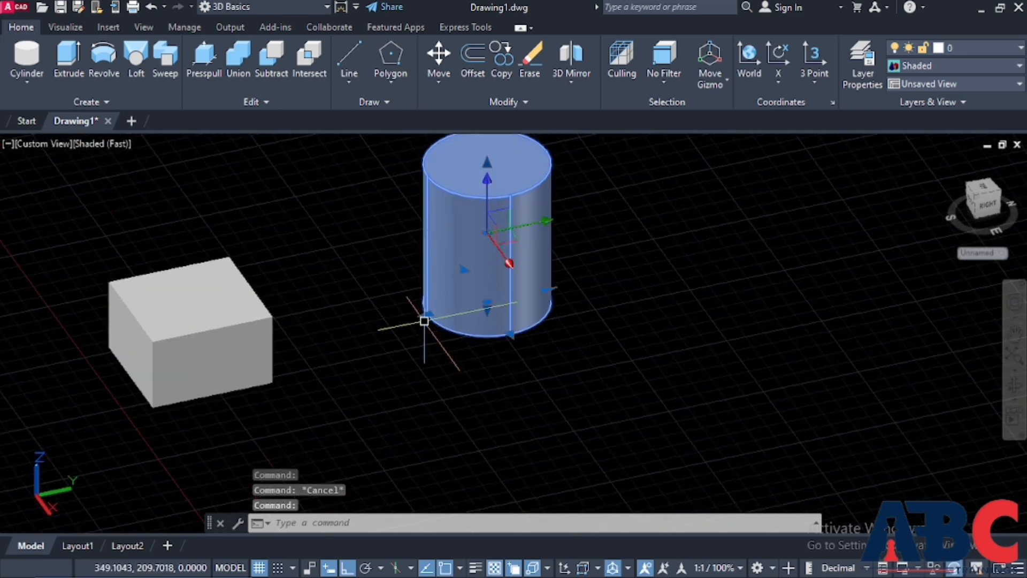
pyautogui.scroll(2, 491, 407)
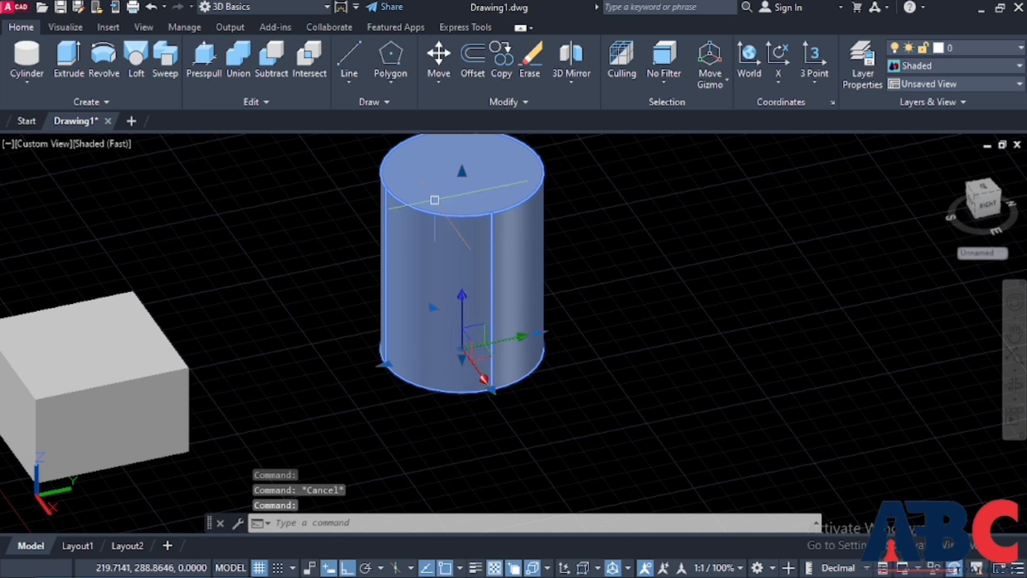
pyautogui.click(462, 172)
pyautogui.scroll(-4, 463, 182)
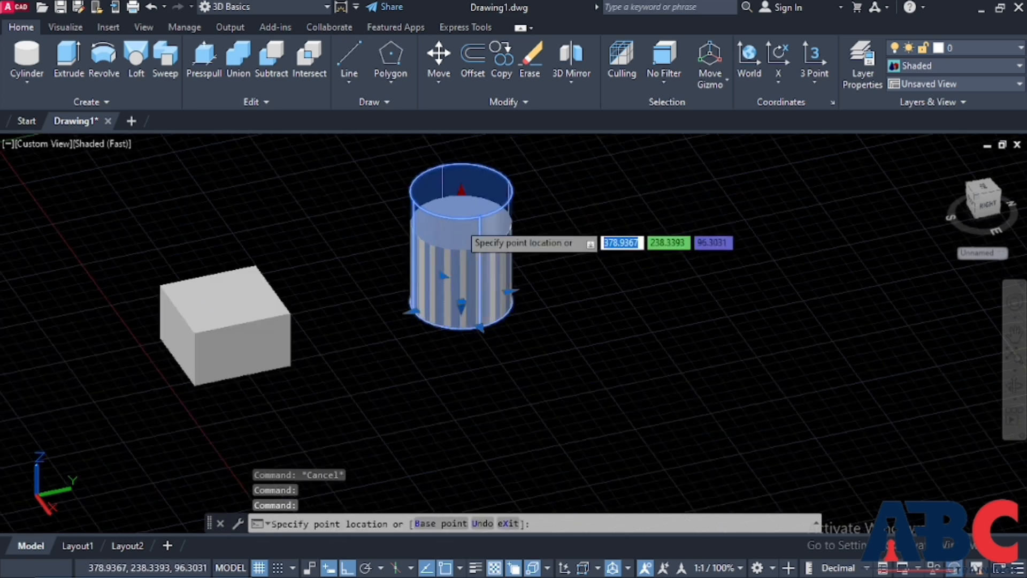
pyautogui.scroll(-3, 461, 252)
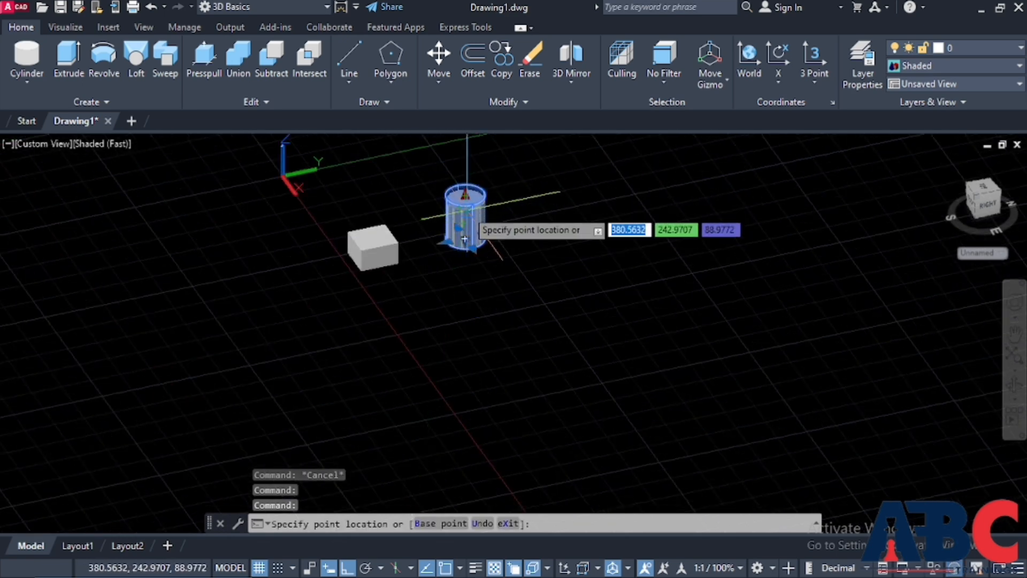
pyautogui.click(467, 163)
pyautogui.scroll(4, 482, 211)
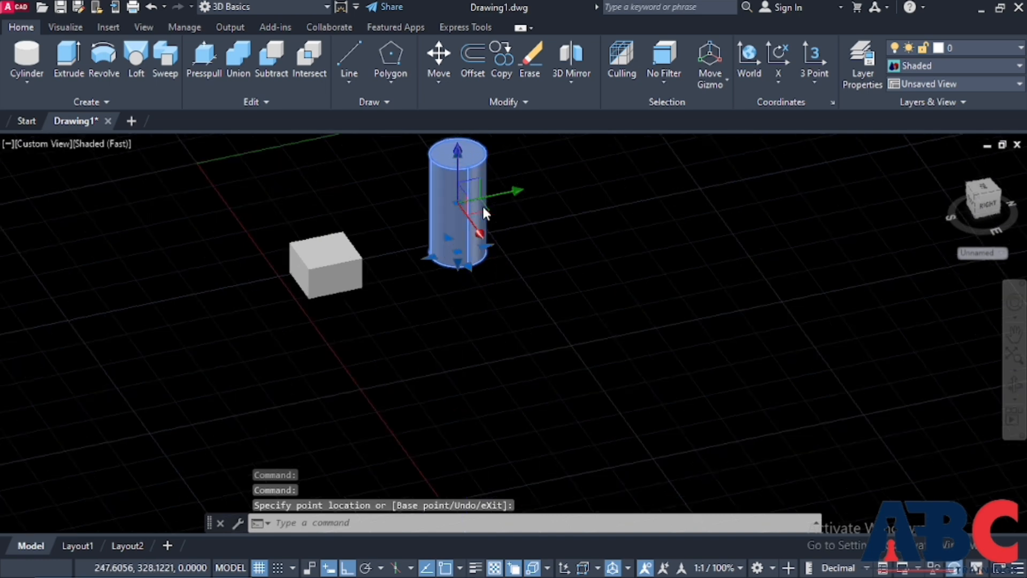
# - Shrink the cylinder to a slender column with its base radius grip and clear the selection
pyautogui.click(408, 278)
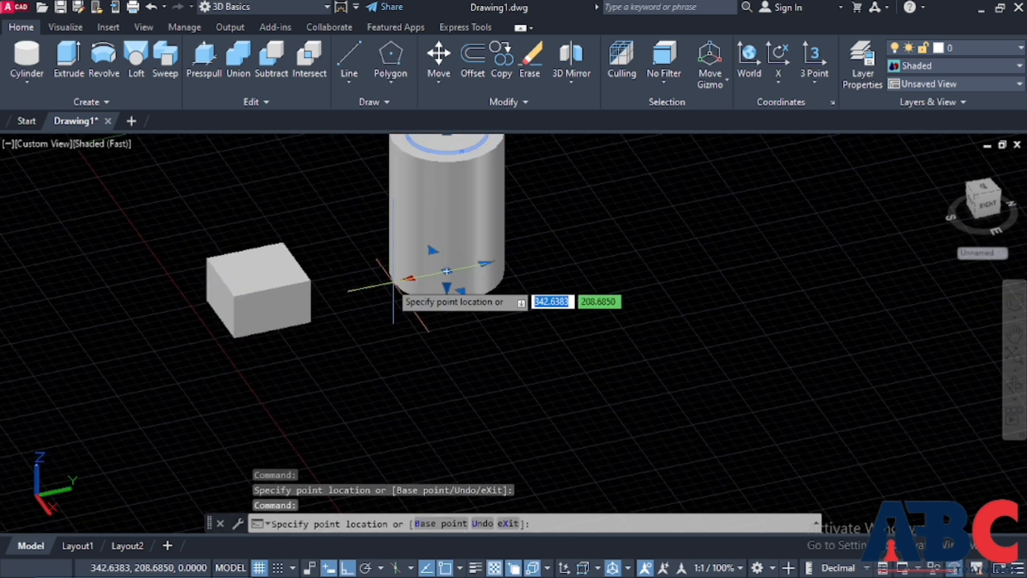
pyautogui.scroll(-4, 364, 289)
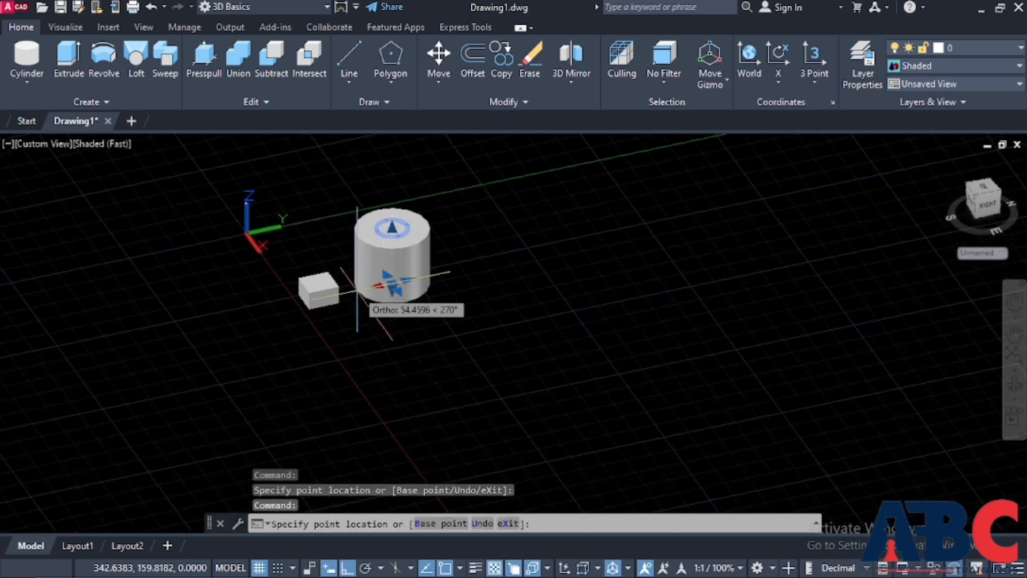
pyautogui.click(404, 283)
pyautogui.scroll(4, 397, 270)
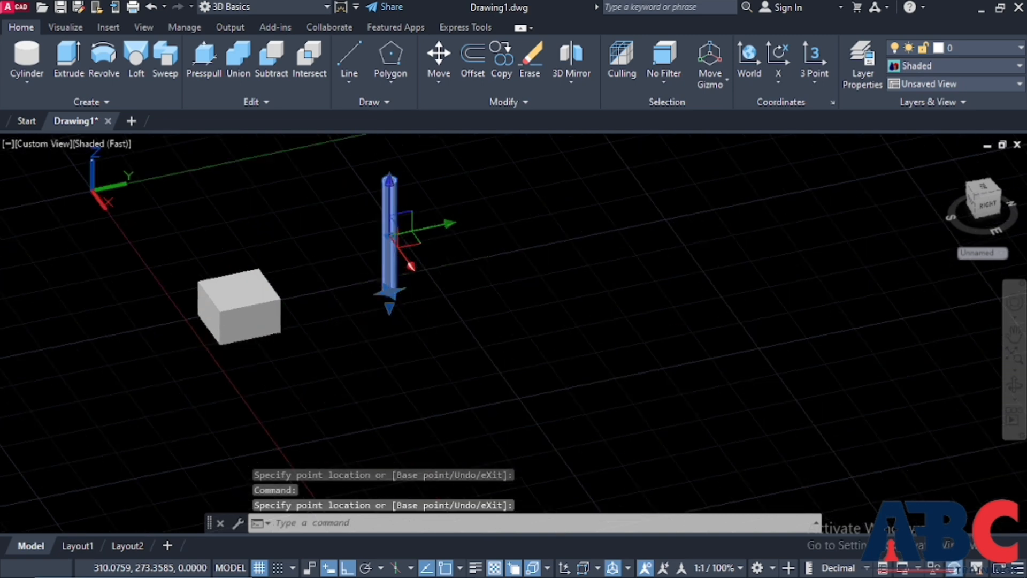
pyautogui.scroll(3, 387, 289)
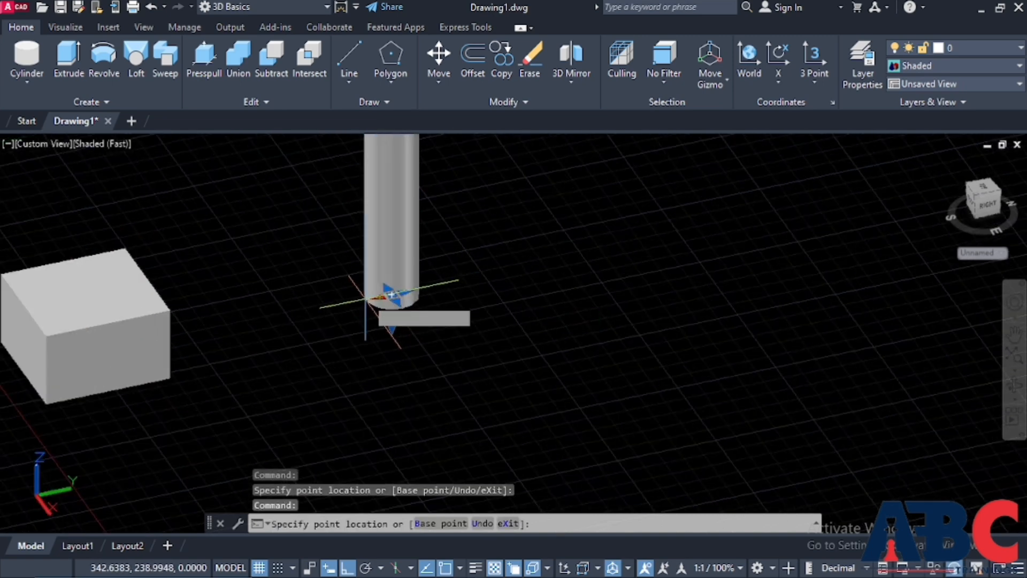
pyautogui.press('Escape')
pyautogui.scroll(-3, 347, 342)
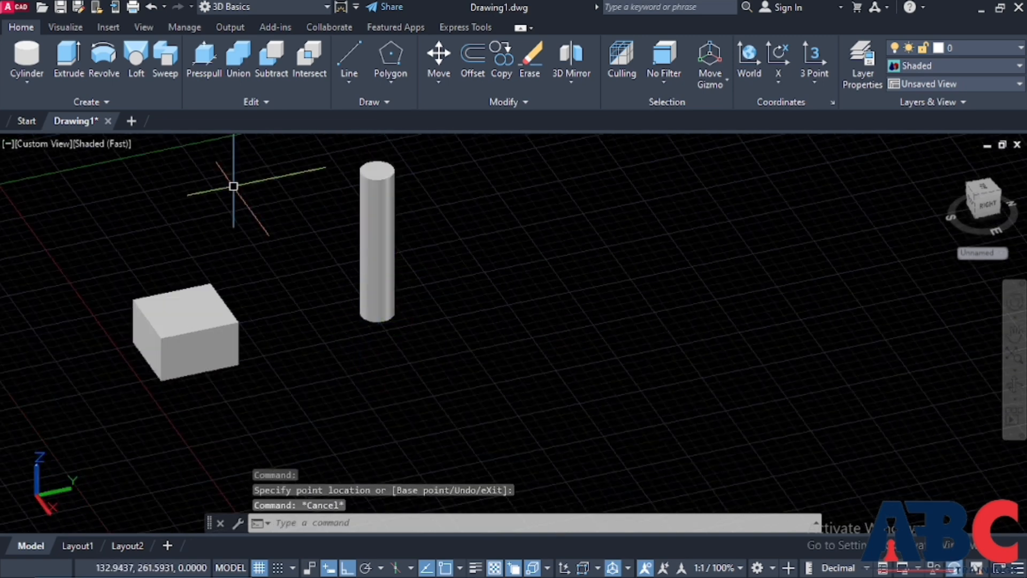
# - Create a solid cone beside the cylinder with a base radius of 50 and a height of 100
pyautogui.click(26, 82)
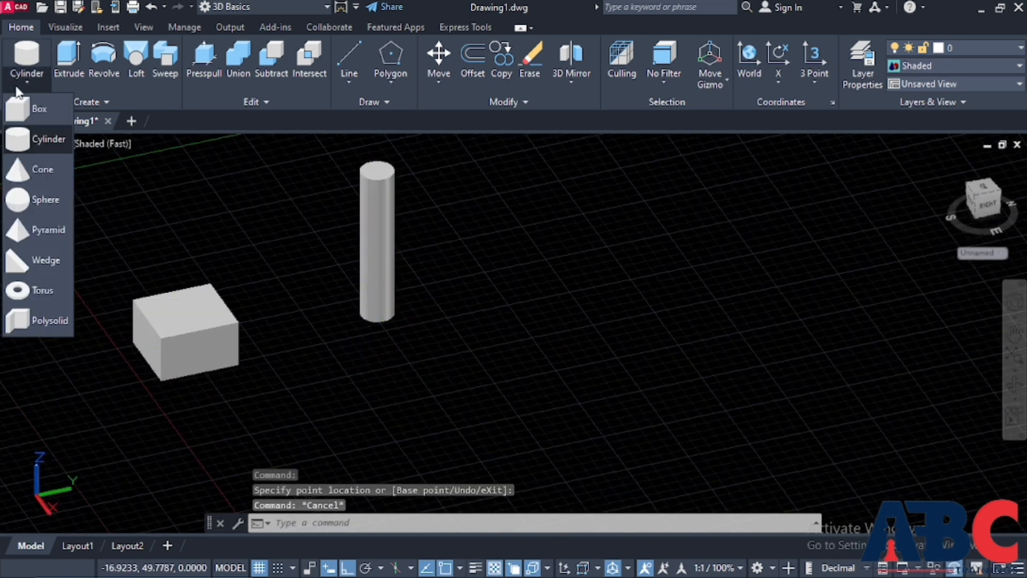
pyautogui.click(26, 171)
pyautogui.scroll(-3, 401, 367)
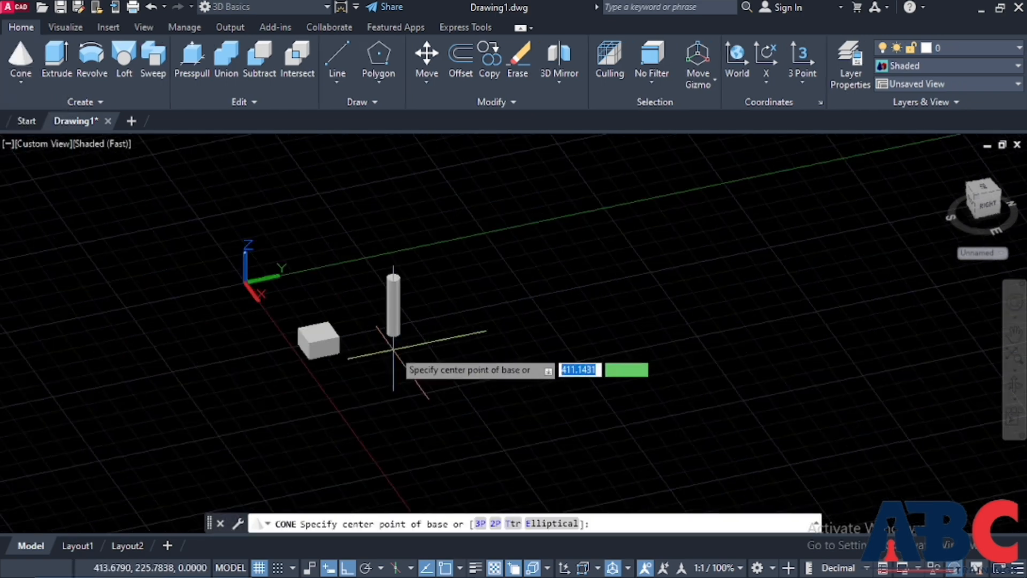
pyautogui.scroll(2, 447, 362)
pyautogui.click(417, 337)
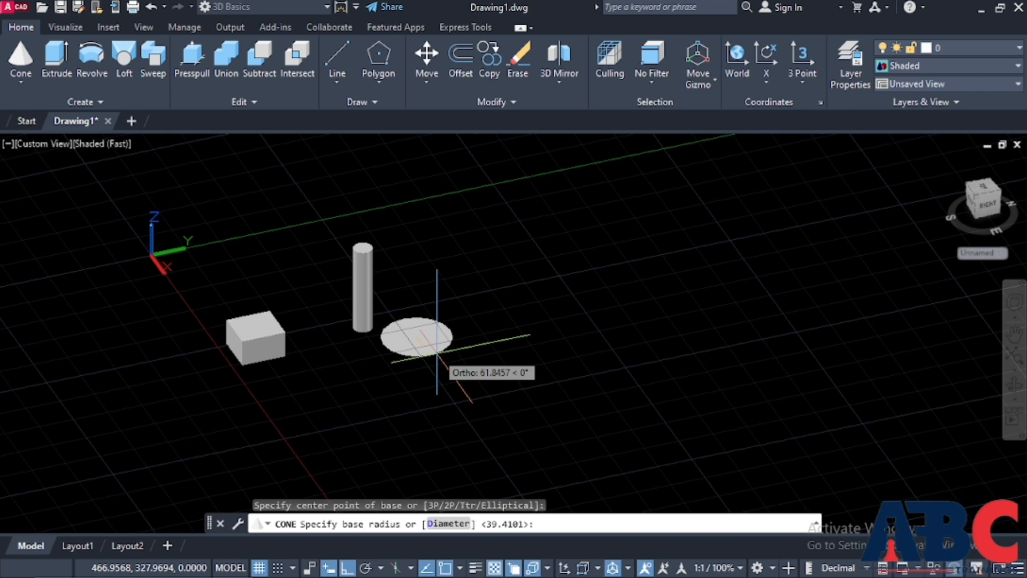
pyautogui.write('5')
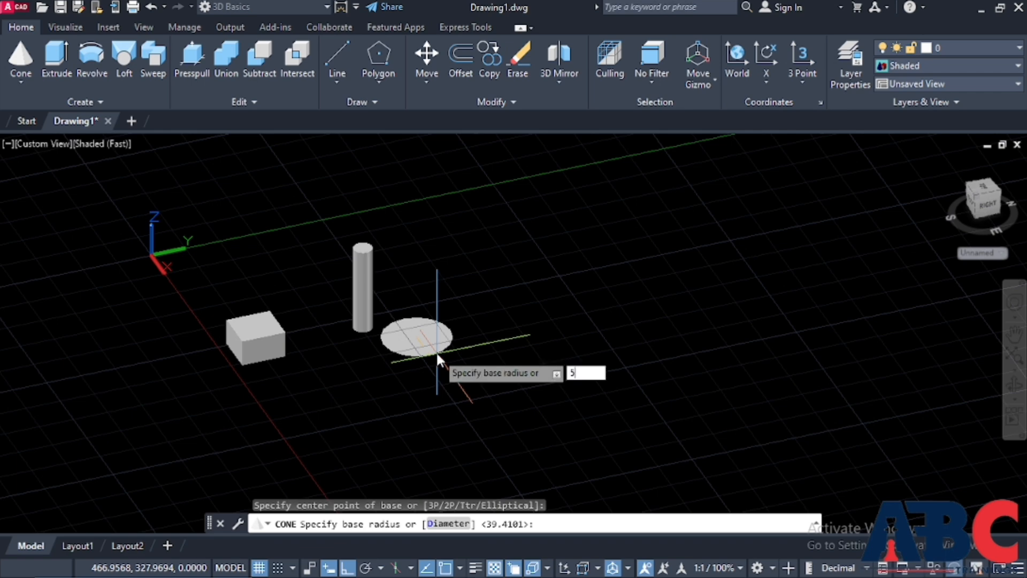
pyautogui.write('0')
pyautogui.press('Return')
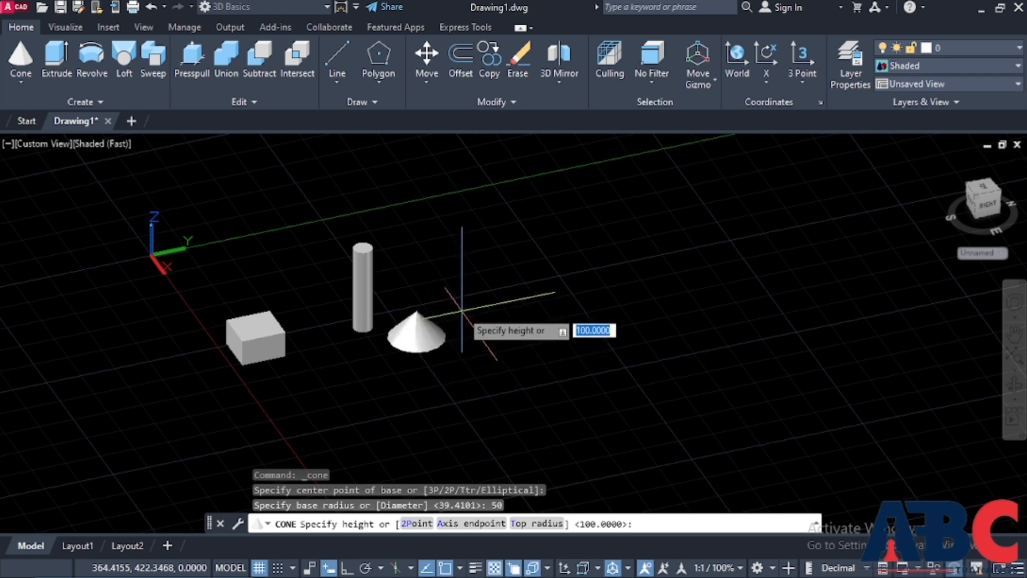
pyautogui.scroll(3, 461, 321)
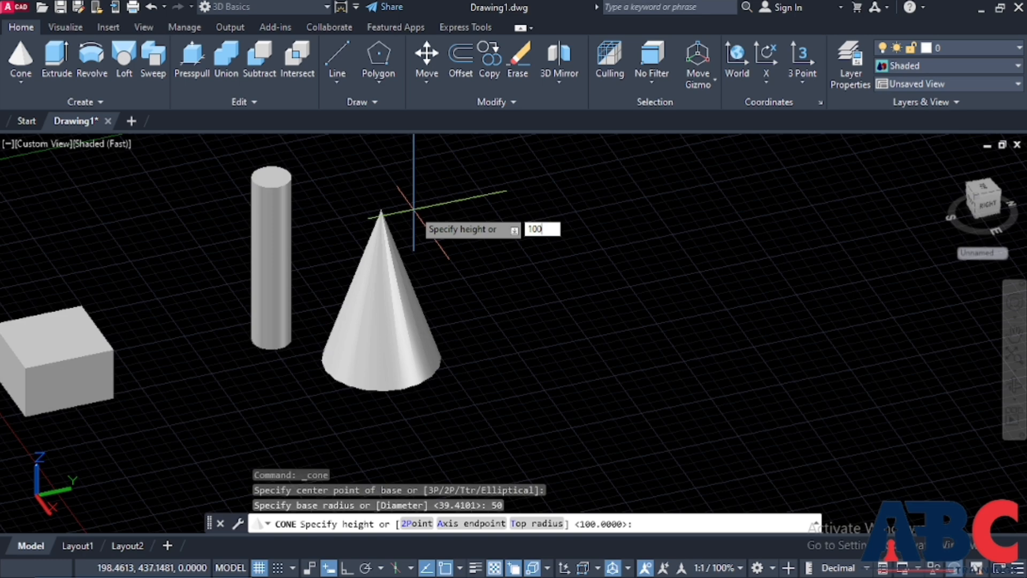
pyautogui.press('Return')
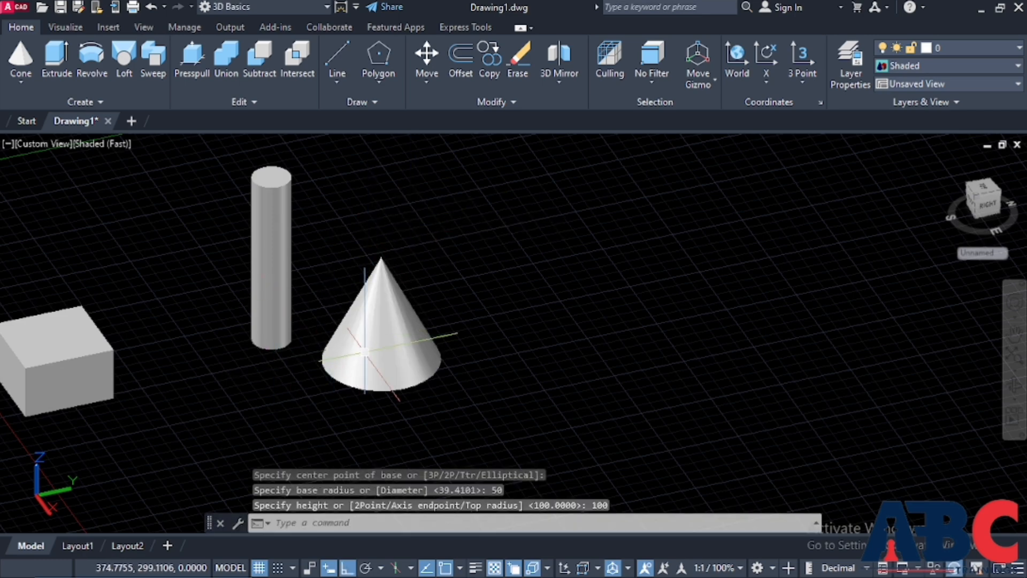
pyautogui.scroll(5, 456, 358)
pyautogui.click(330, 350)
pyautogui.scroll(-5, 331, 350)
pyautogui.press('Escape')
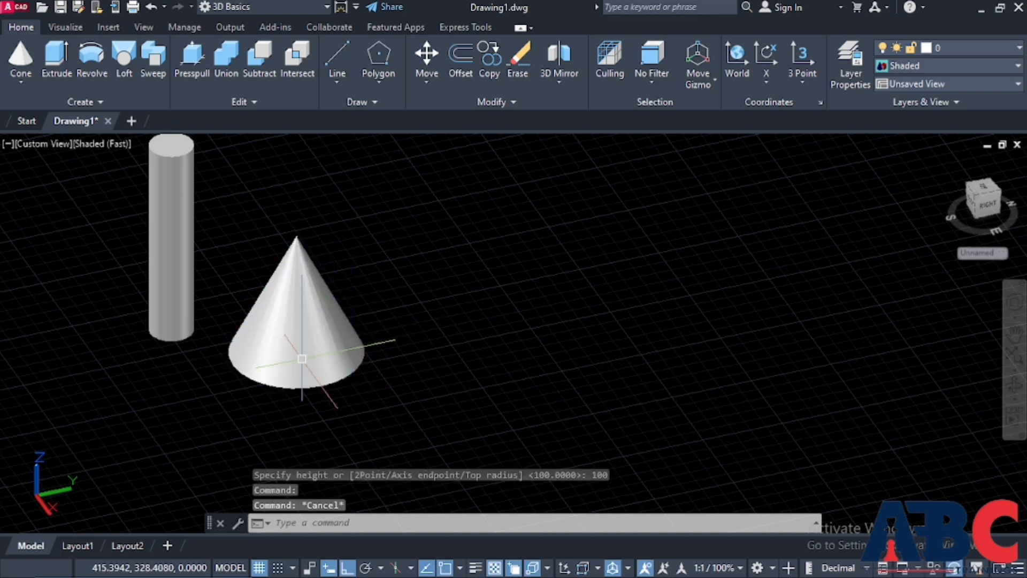
pyautogui.scroll(3, 271, 350)
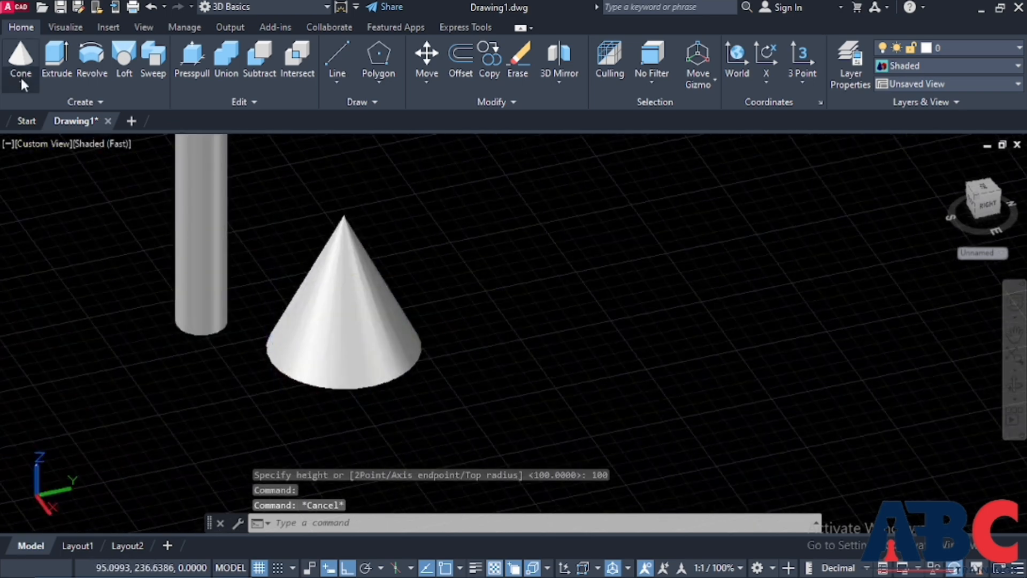
# - Create a solid sphere with a radius of 100 beside the cone, on the side away from the cylinder
pyautogui.click(21, 83)
pyautogui.click(42, 200)
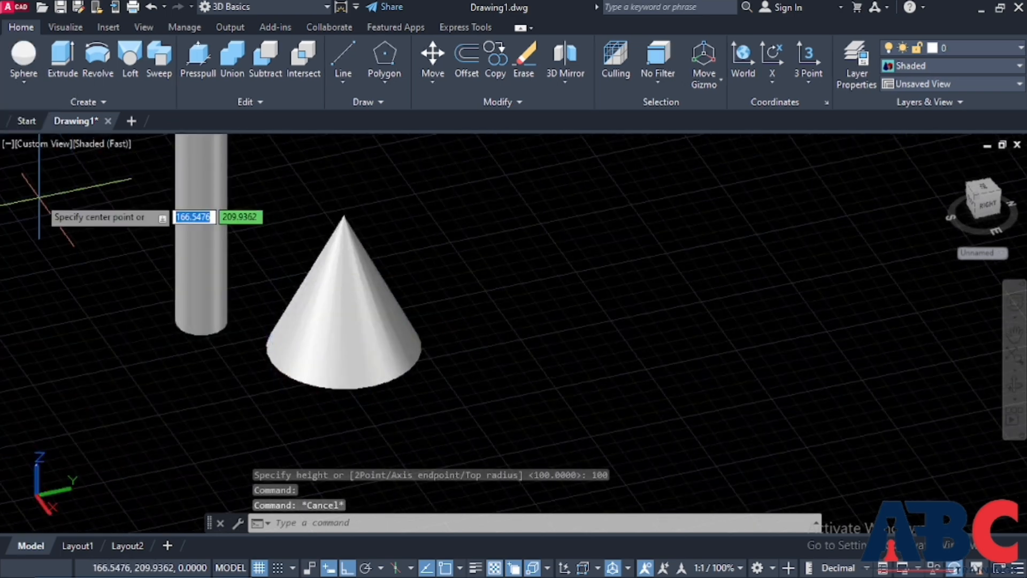
pyautogui.scroll(-3, 509, 325)
pyautogui.scroll(3, 576, 303)
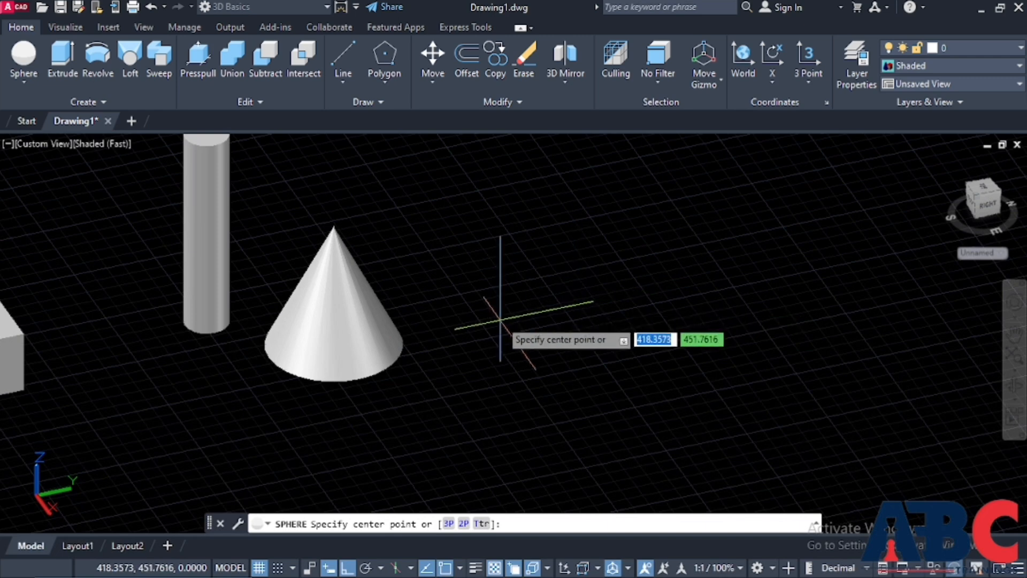
pyautogui.click(584, 313)
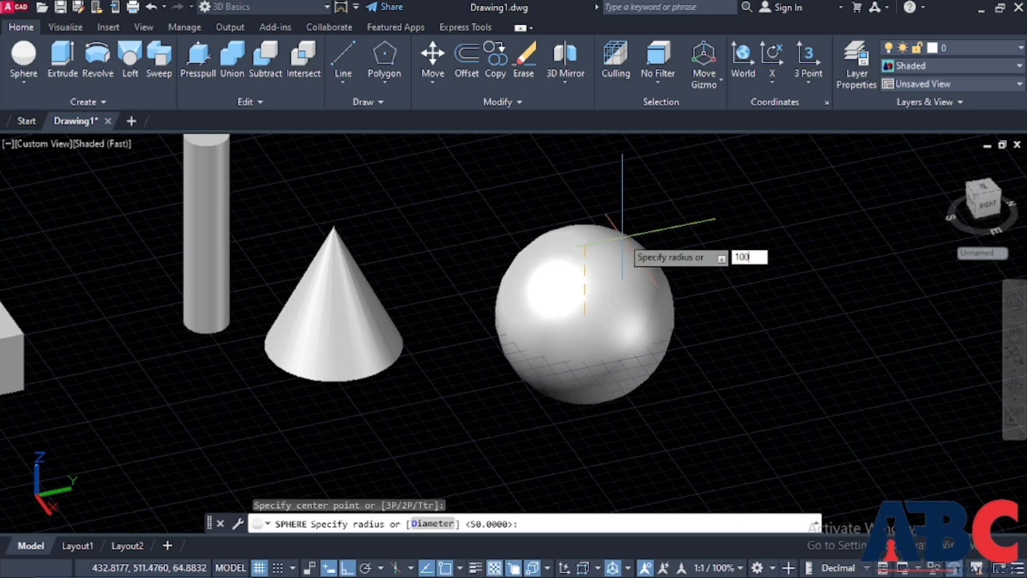
pyautogui.press('Return')
pyautogui.scroll(-2, 13, 241)
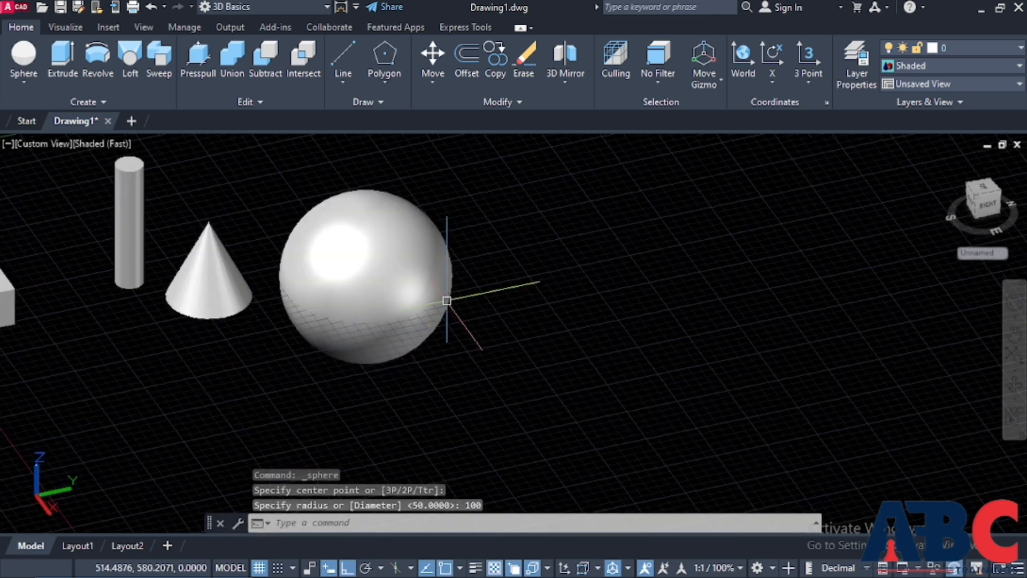
# - Create a second solid sphere with a radius of about 109 beside the first sphere, on the side away from the cone
pyautogui.press('Return')
pyautogui.click(585, 293)
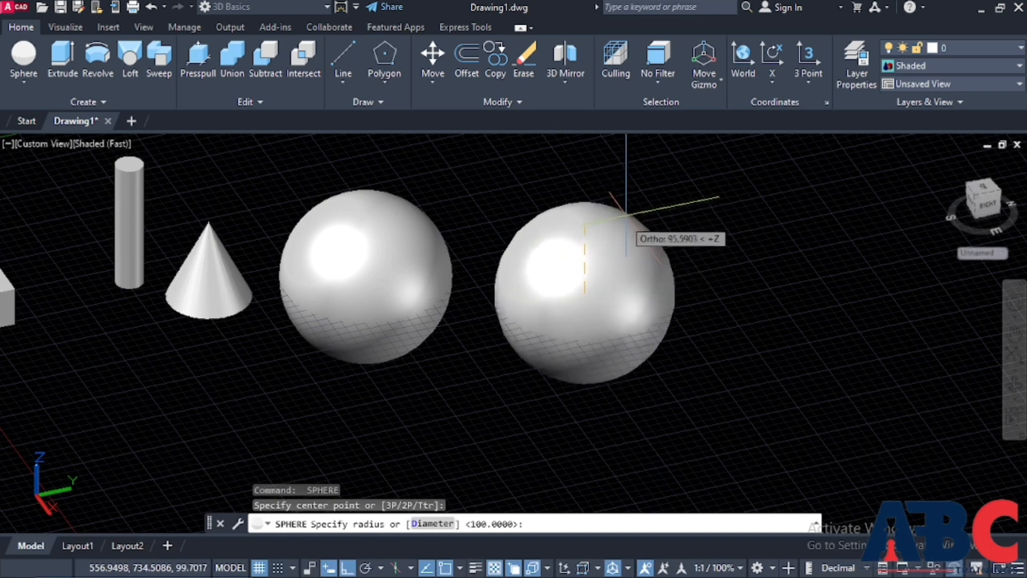
pyautogui.click(626, 213)
pyautogui.scroll(-3, 554, 314)
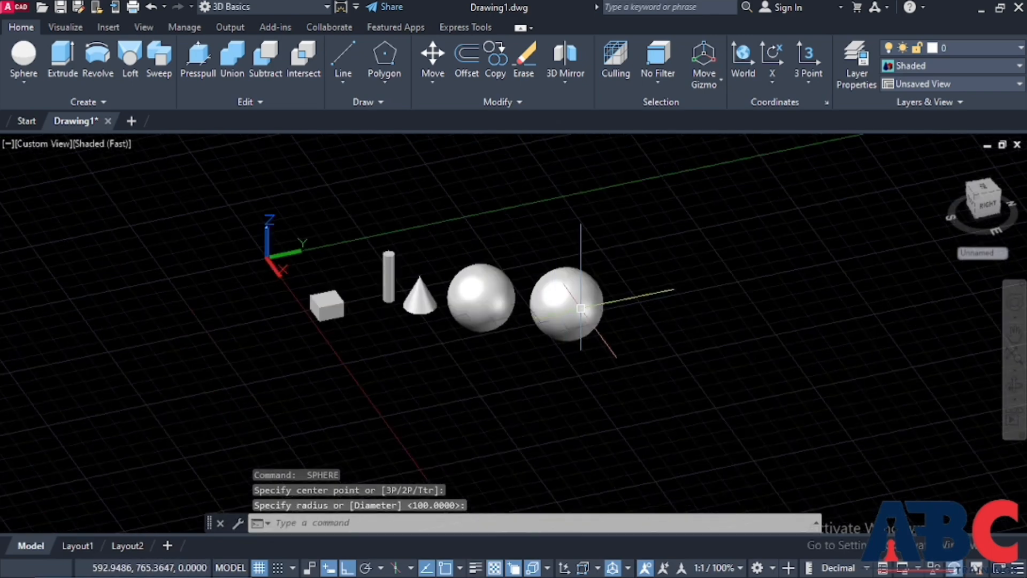
# - Create a solid four-sided pyramid about 187 high in the open area in front of the first sphere
pyautogui.click(22, 84)
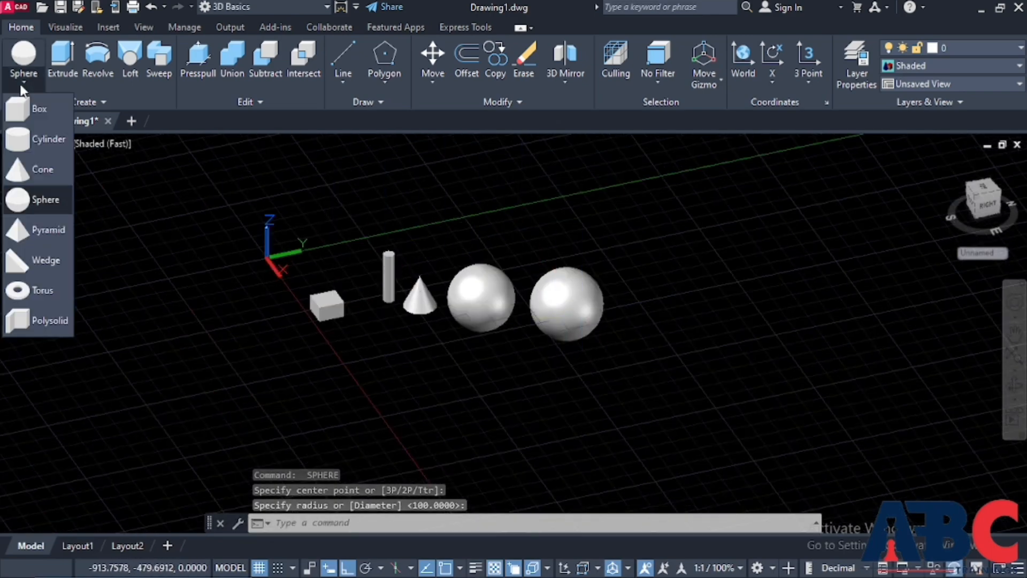
pyautogui.click(43, 229)
pyautogui.scroll(3, 482, 235)
pyautogui.scroll(-2, 535, 263)
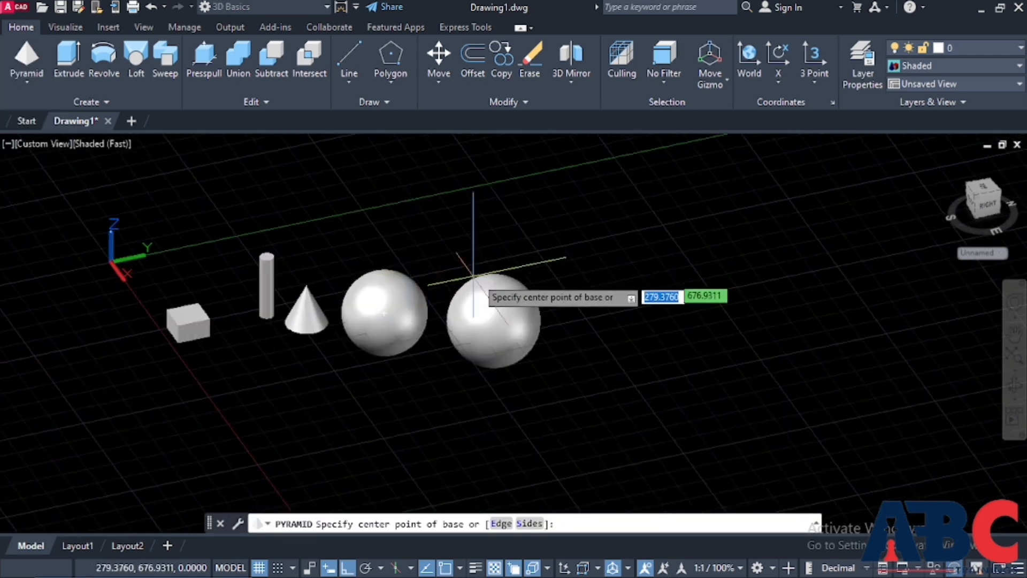
pyautogui.click(383, 408)
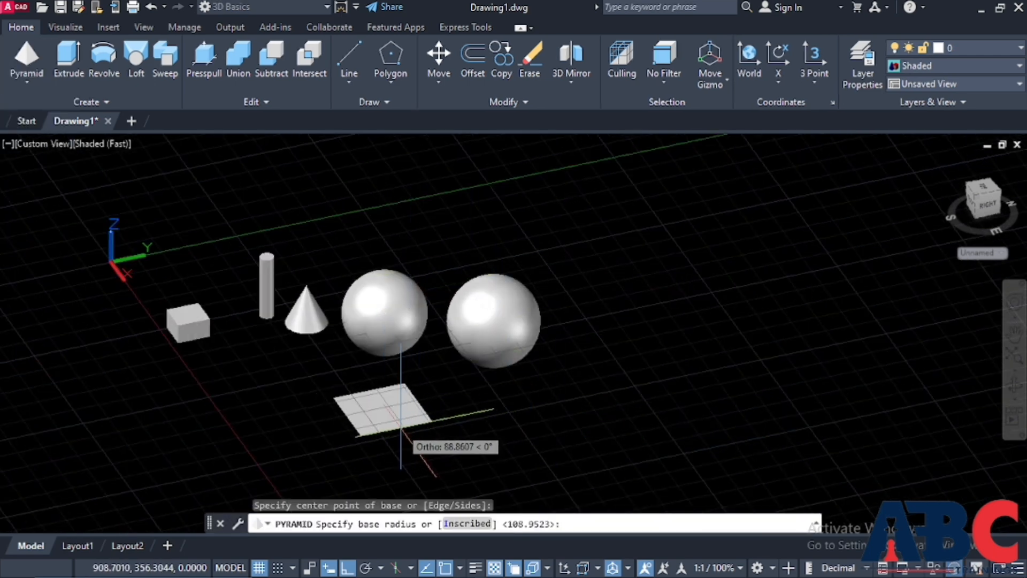
pyautogui.click(401, 428)
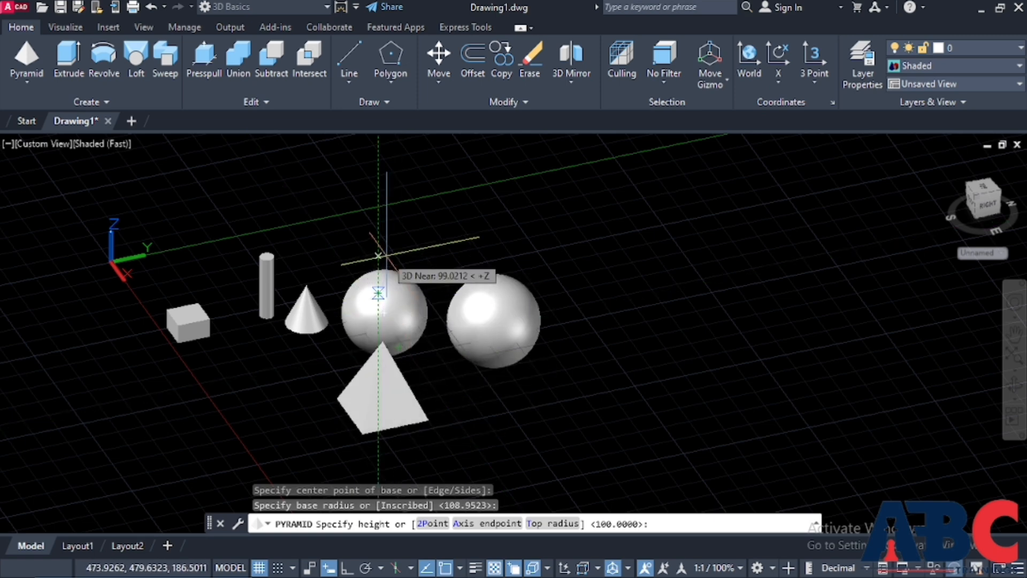
pyautogui.press('Escape')
# - Shrink the pyramid's base slightly with the grip at the middle of its front base edge
pyautogui.scroll(3, 381, 348)
pyautogui.click(363, 337)
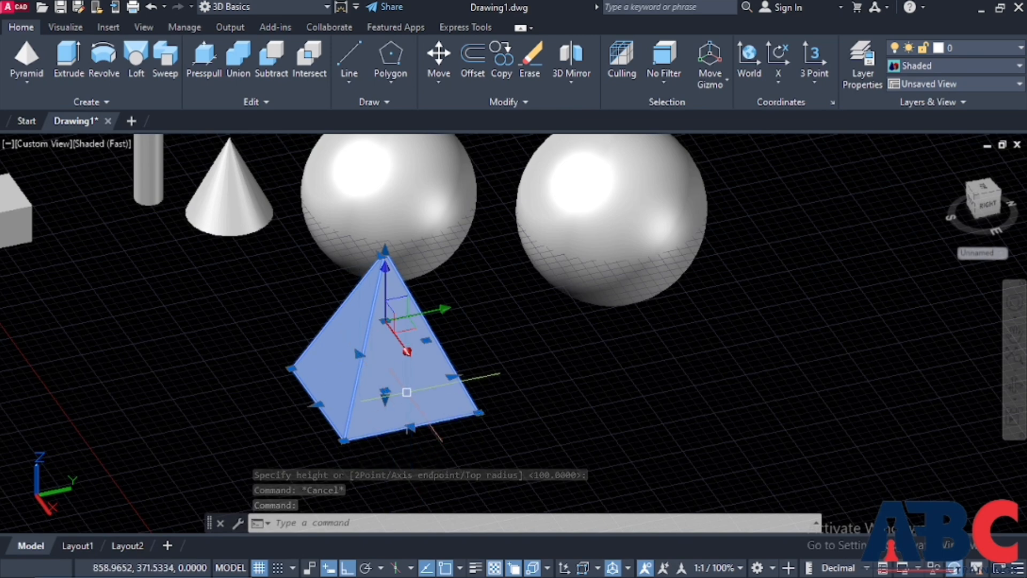
pyautogui.click(411, 426)
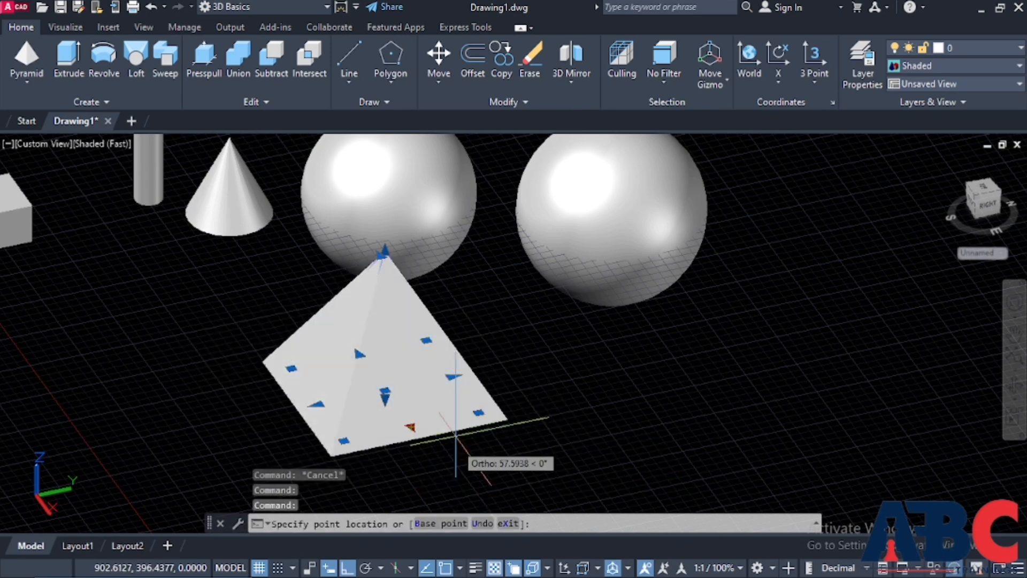
pyautogui.click(410, 425)
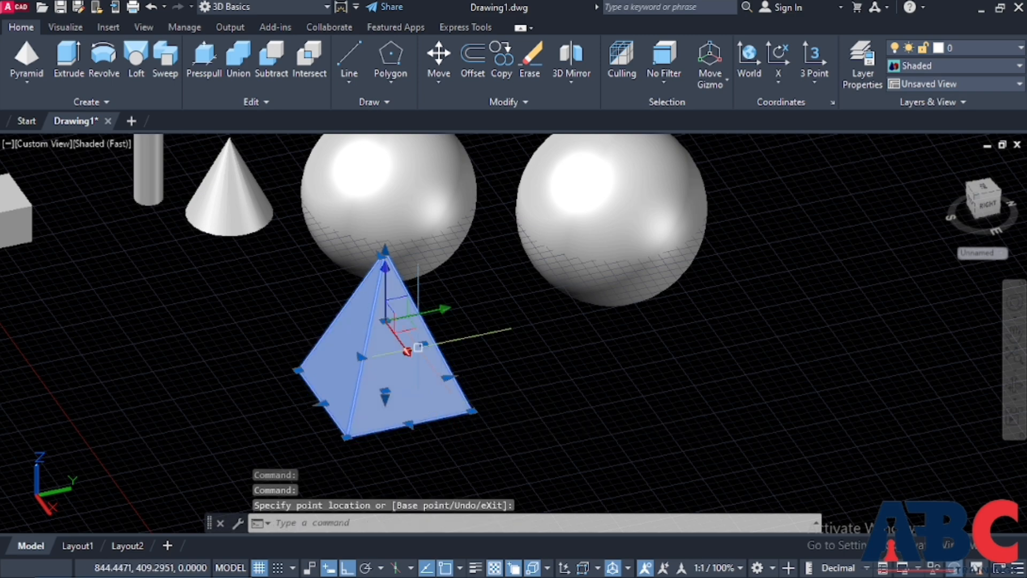
# - Flatten the pyramid by repositioning its apex height grip and clear the selection
pyautogui.click(385, 252)
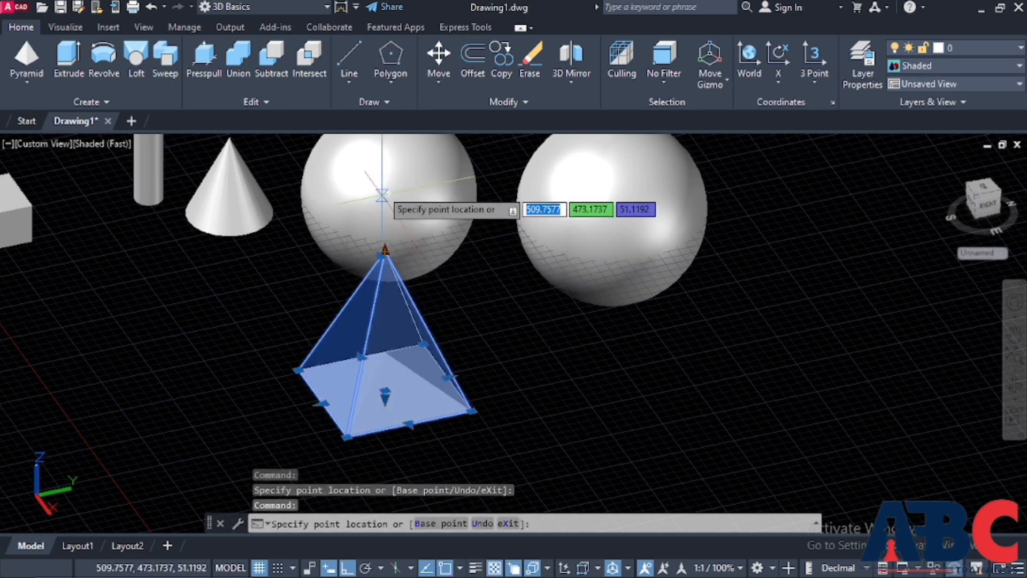
pyautogui.click(385, 175)
pyautogui.scroll(-4, 396, 399)
pyautogui.press('Escape')
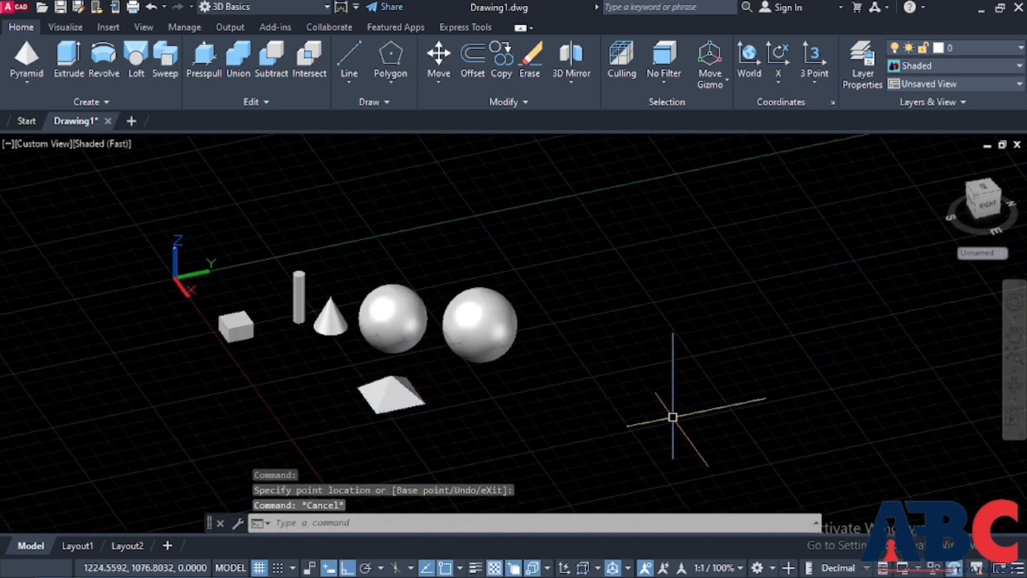
pyautogui.click(26, 85)
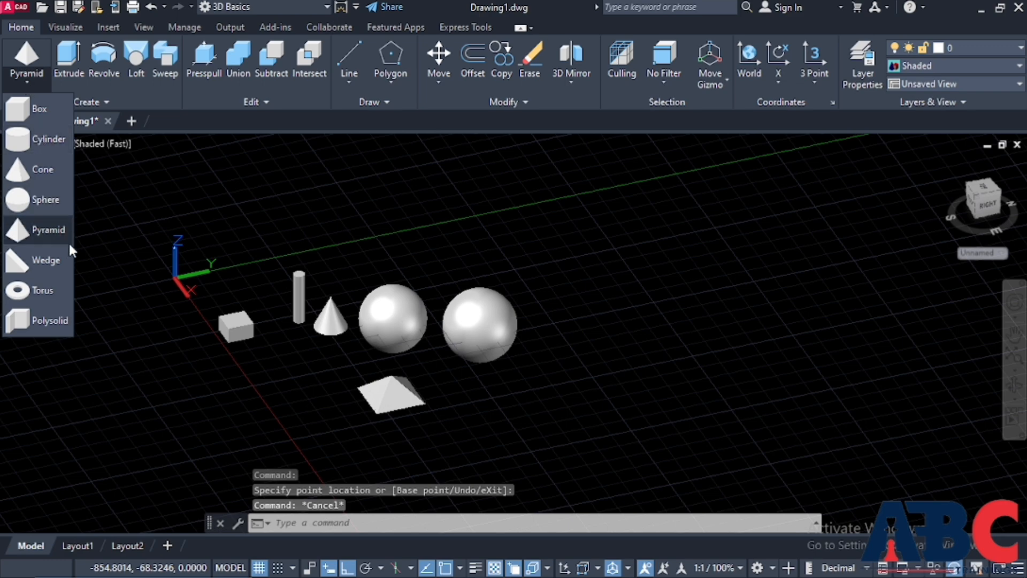
pyautogui.click(57, 259)
pyautogui.scroll(-3, 22, 251)
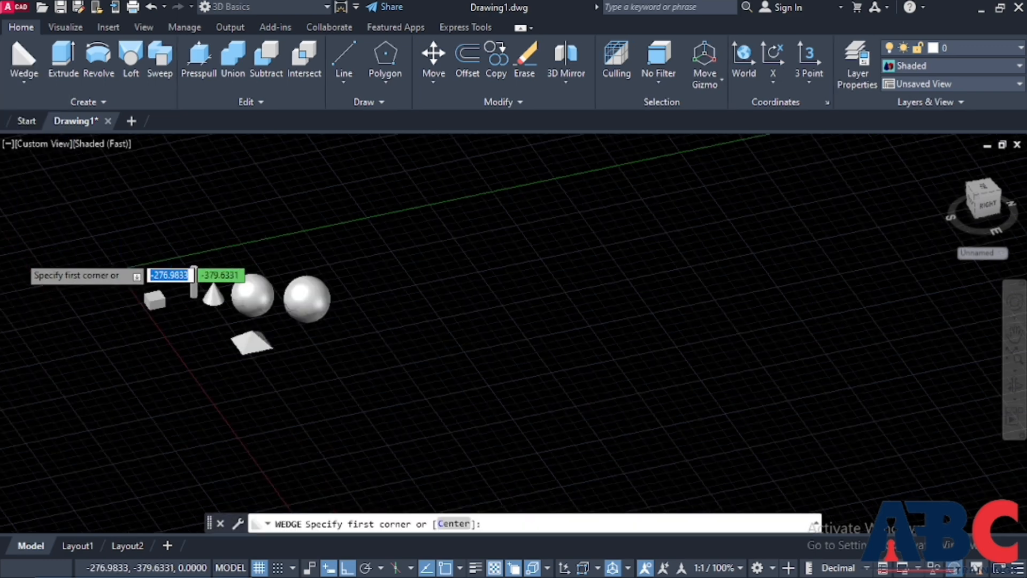
pyautogui.scroll(4, 493, 262)
pyautogui.click(482, 264)
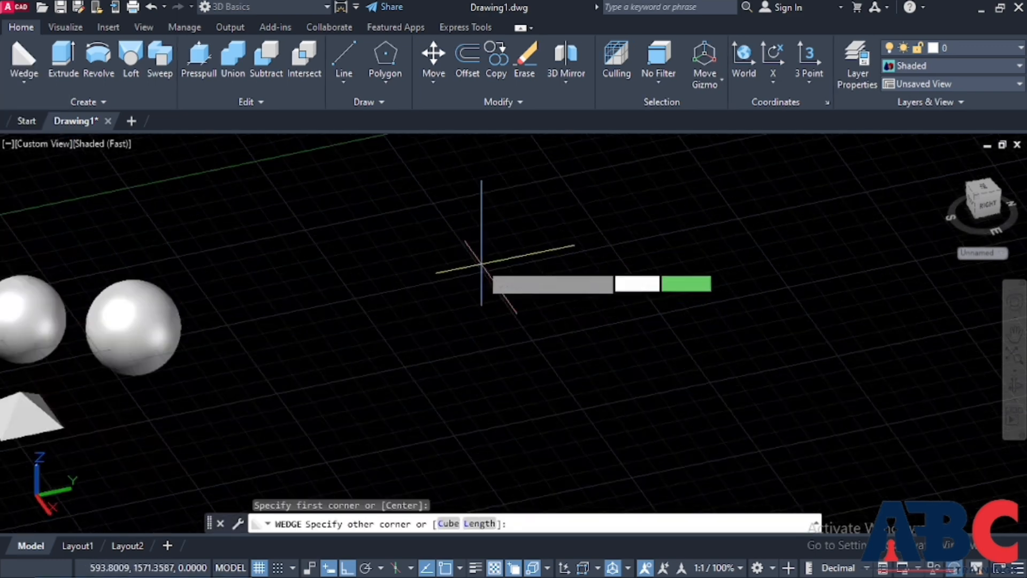
pyautogui.click(530, 313)
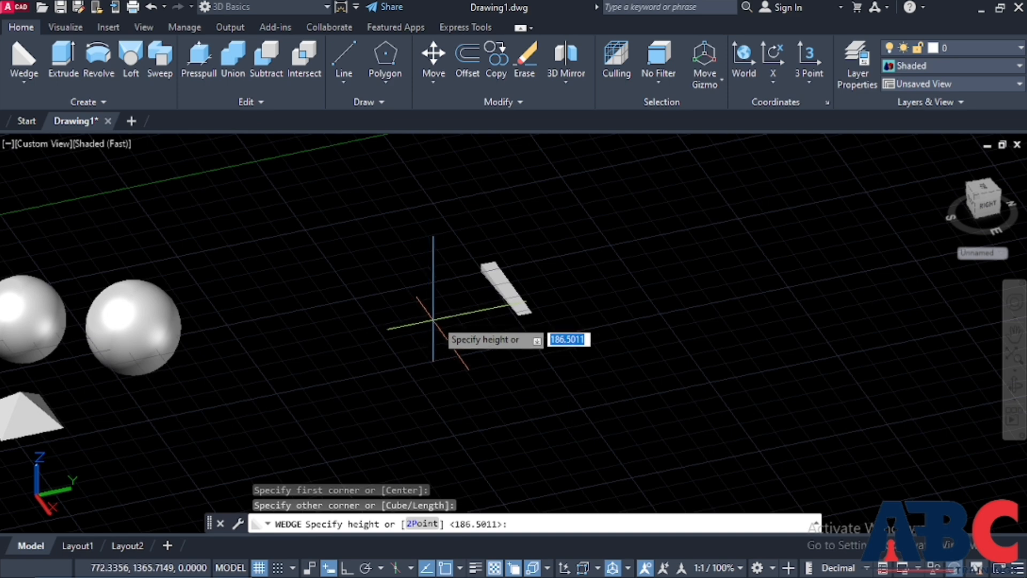
pyautogui.press('Escape')
# - Create a large solid wedge beyond the second sphere, picking two opposite base corners and a height freehand
pyautogui.press('Return')
pyautogui.click(515, 238)
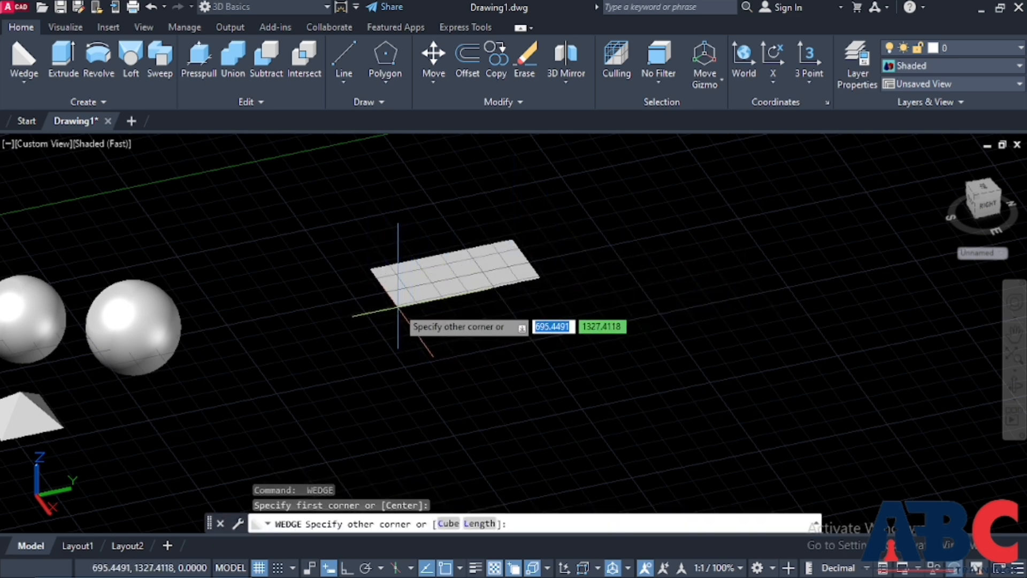
pyautogui.click(410, 401)
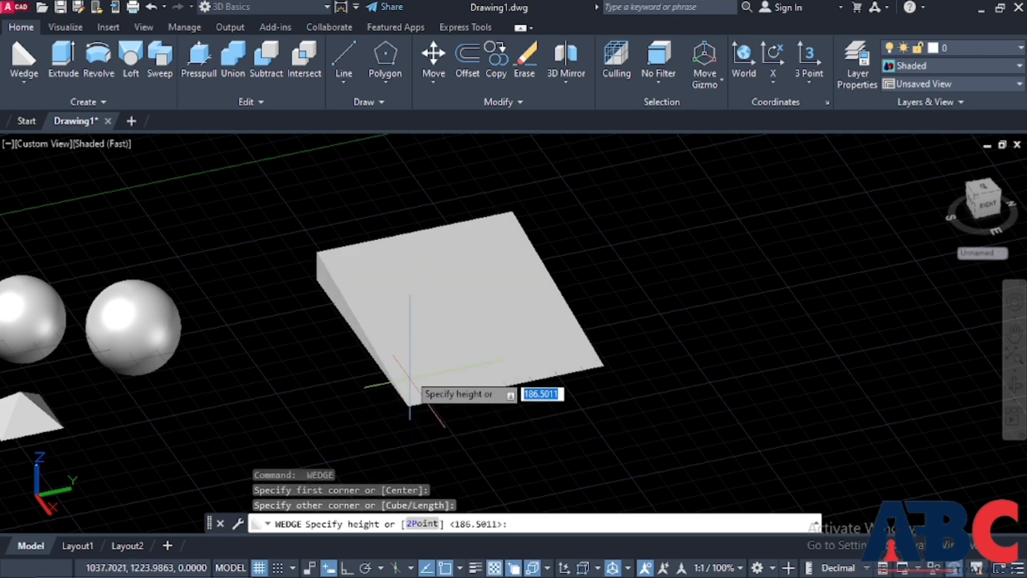
pyautogui.click(365, 278)
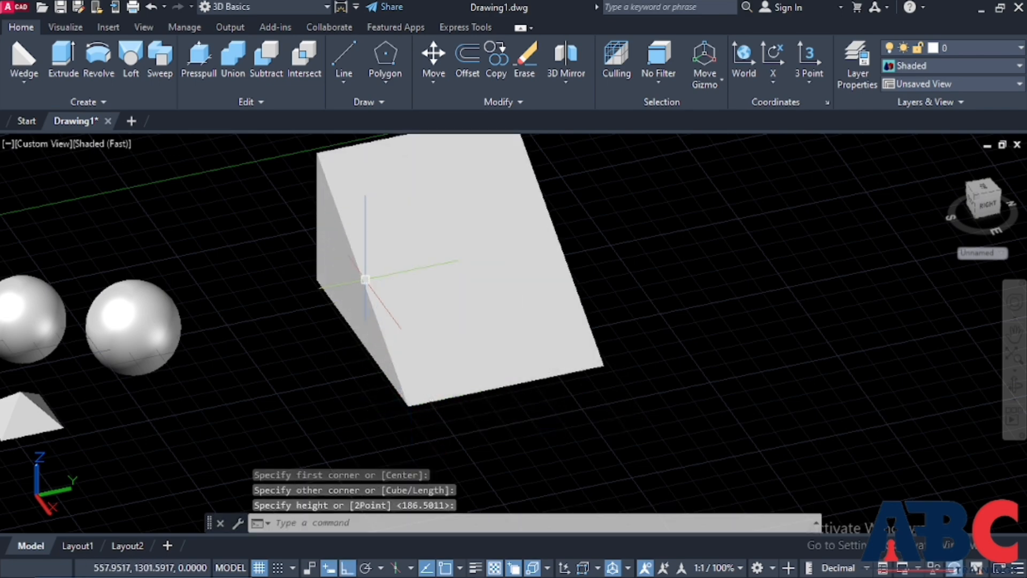
# - Create a solid torus in the open area beside the wedge, with a freehand radius and a tube radius of 50
pyautogui.scroll(-2, 366, 280)
pyautogui.keyDown('shift'); pyautogui.moveTo(365, 280); pyautogui.dragTo(469, 310, button='middle'); pyautogui.keyUp('shift')
pyautogui.scroll(-3, 339, 245)
pyautogui.scroll(4, 301, 213)
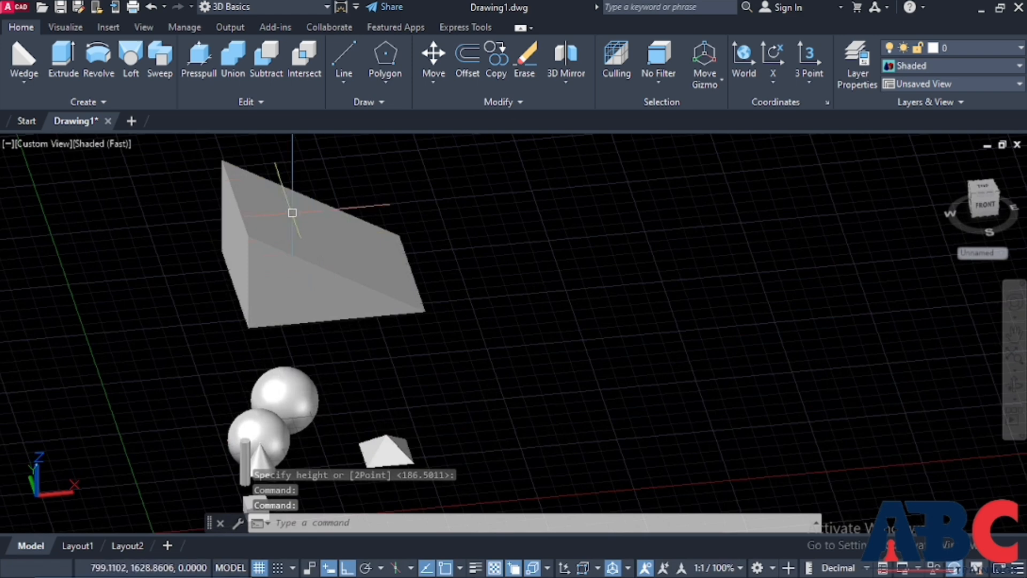
pyautogui.click(24, 83)
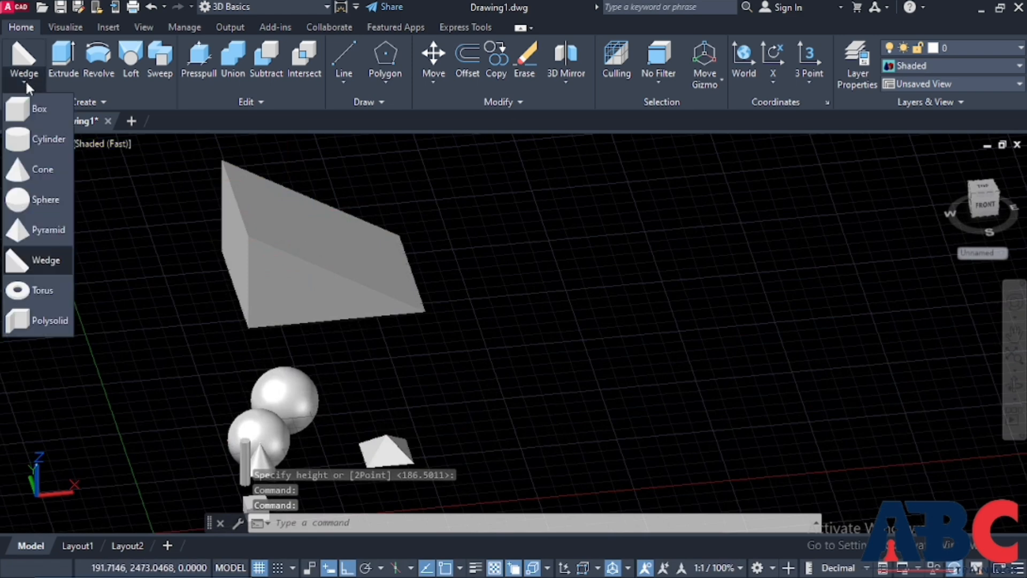
pyautogui.click(30, 290)
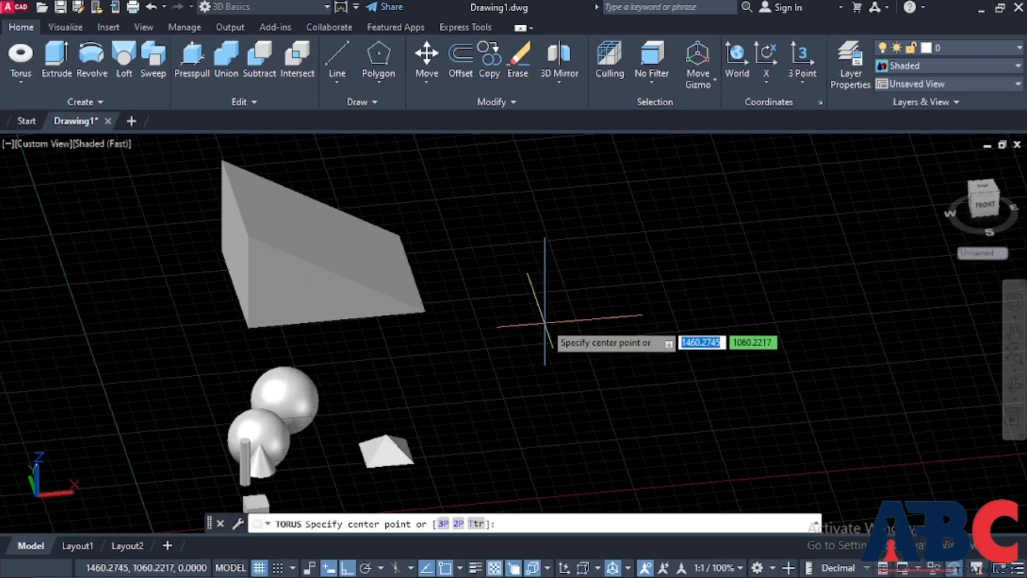
pyautogui.click(555, 354)
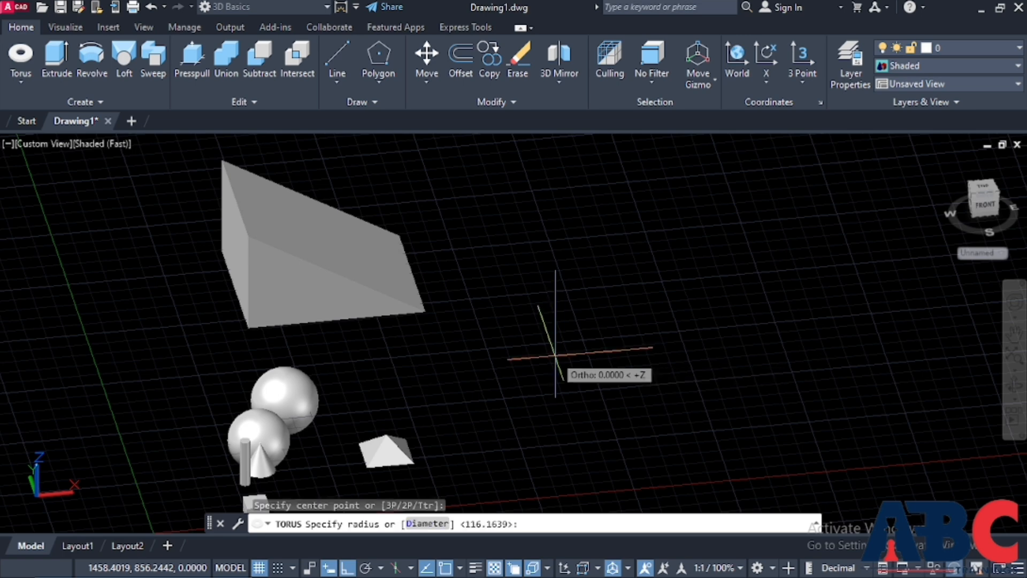
pyautogui.scroll(2, 566, 340)
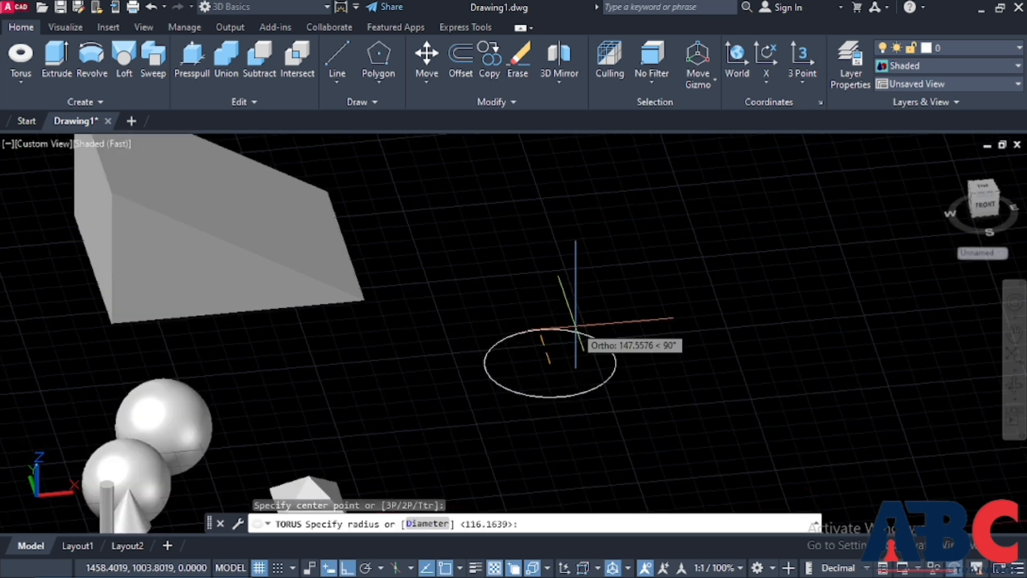
pyautogui.click(579, 316)
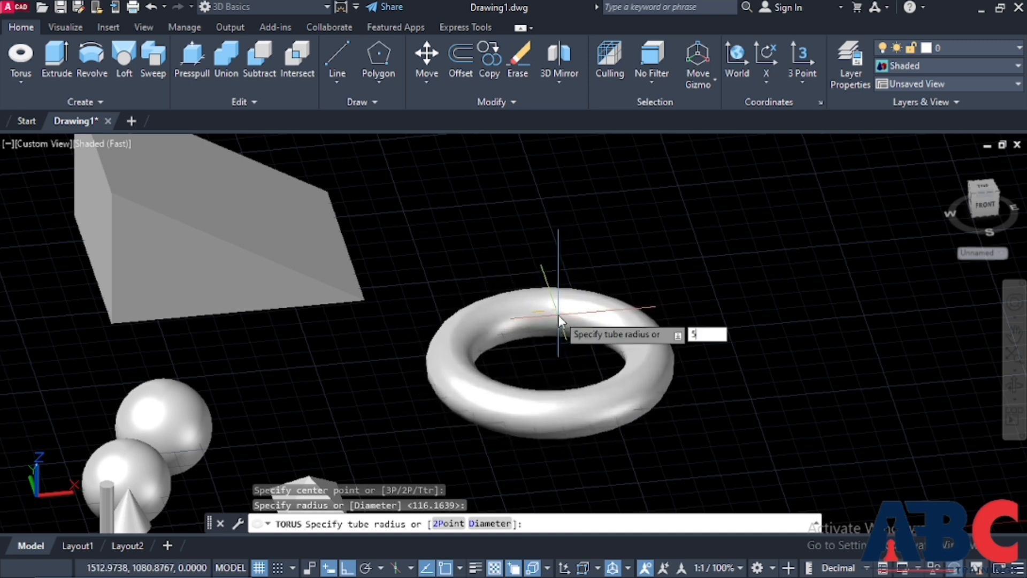
pyautogui.press('Return')
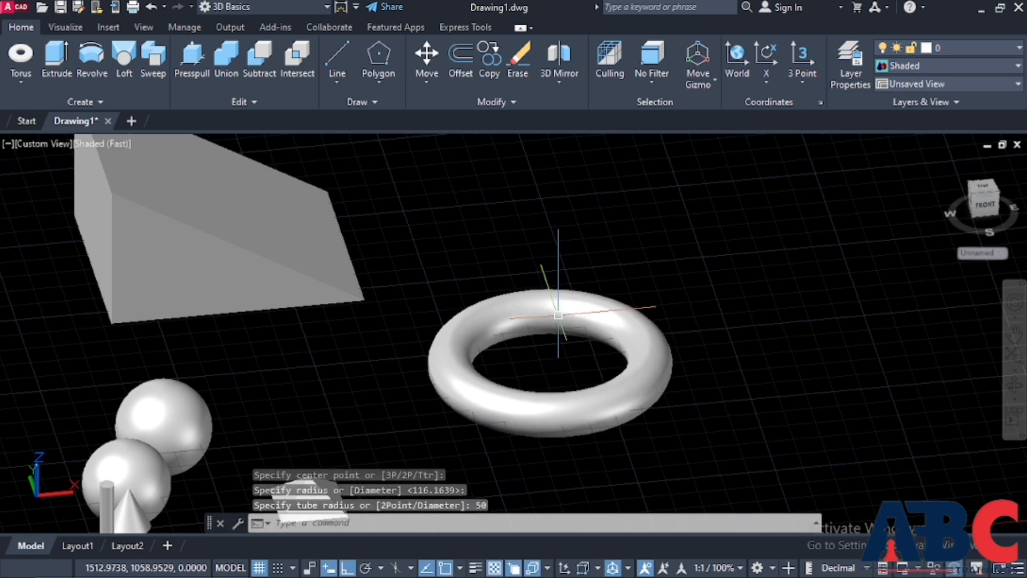
# - Display all the solids in the Wireframe visual style
pyautogui.scroll(-1, 559, 315)
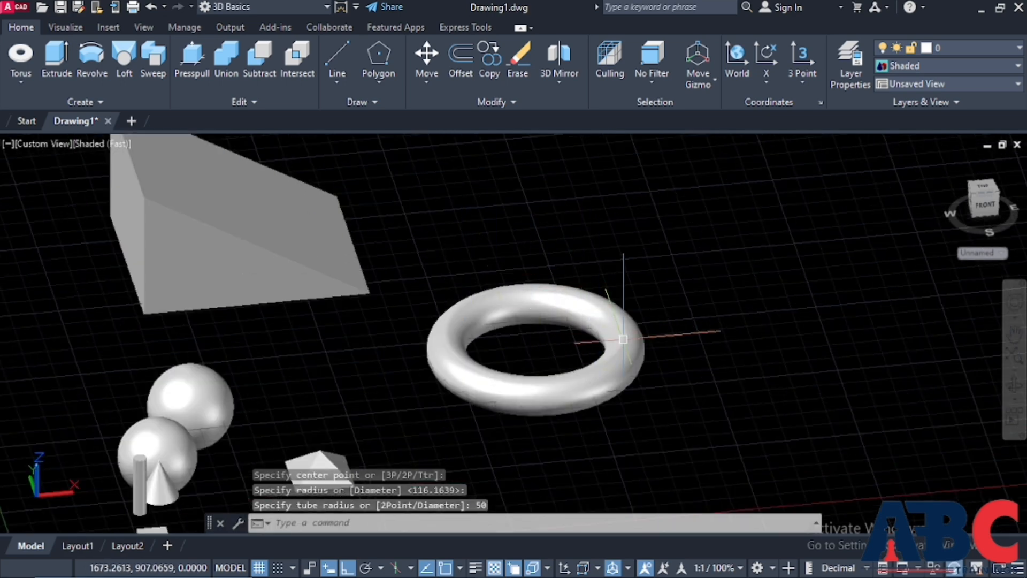
pyautogui.scroll(1, 626, 340)
pyautogui.scroll(-4, 413, 223)
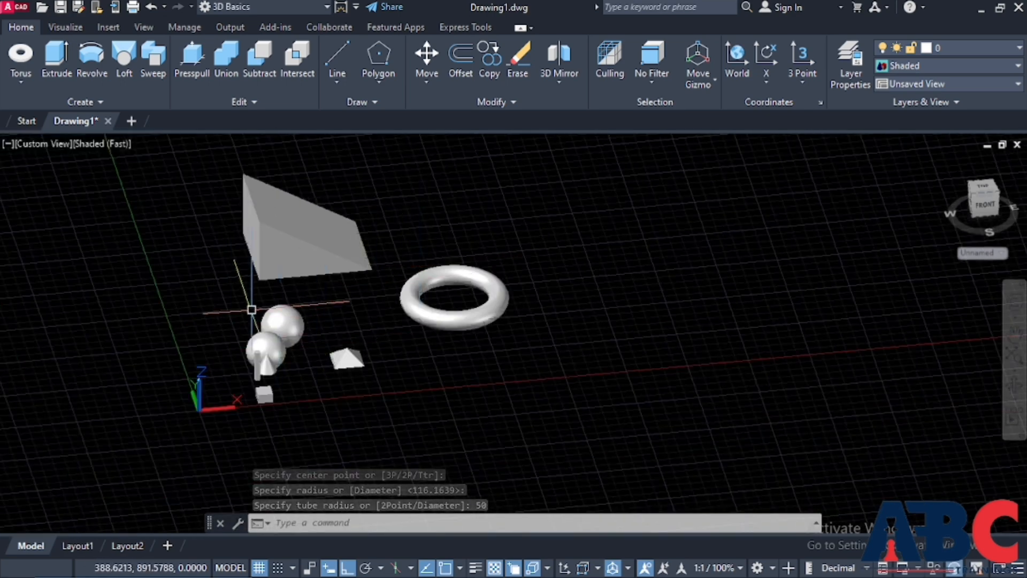
pyautogui.click(97, 145)
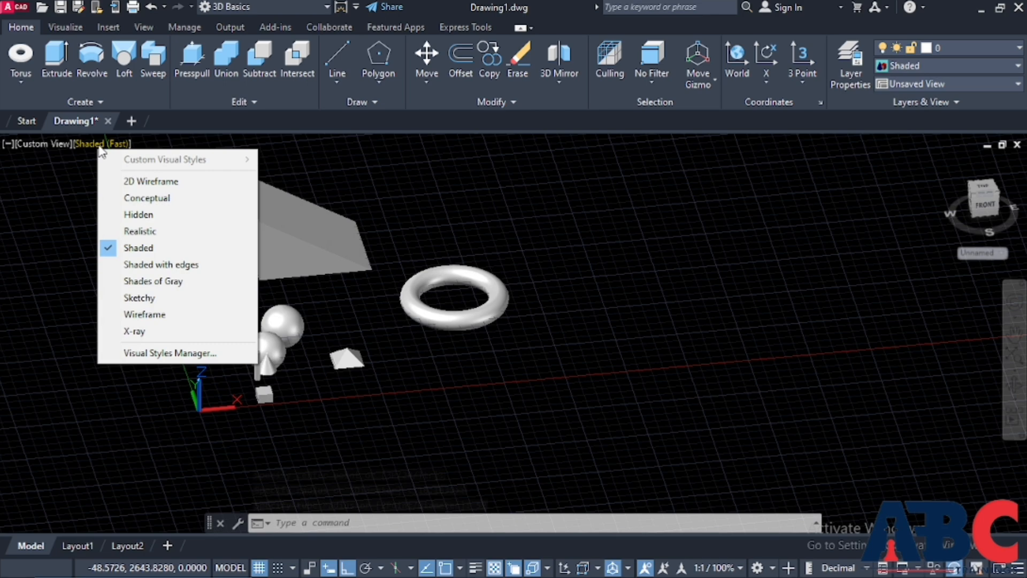
pyautogui.click(153, 315)
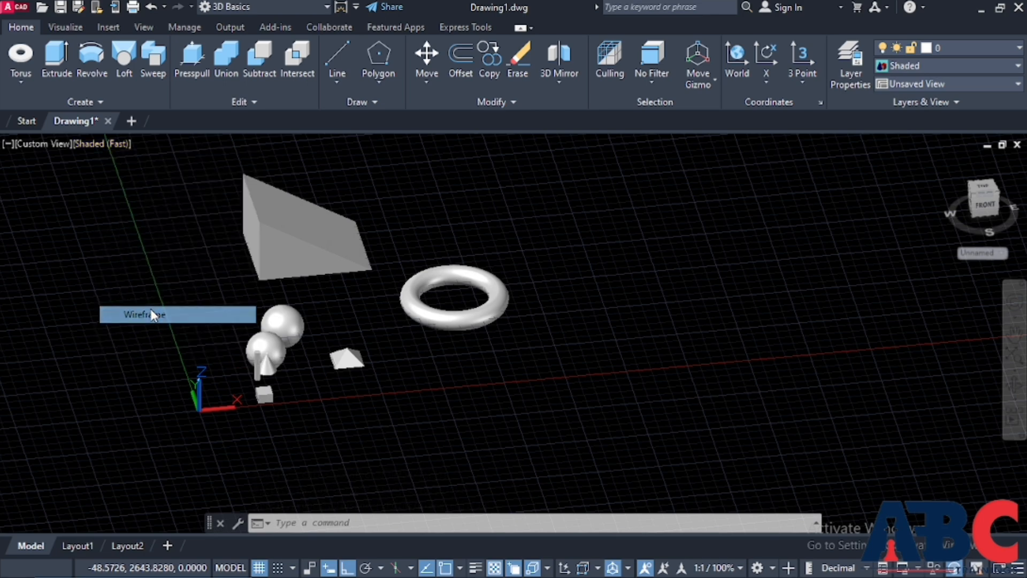
pyautogui.scroll(-2, 381, 343)
pyautogui.scroll(2, 122, 219)
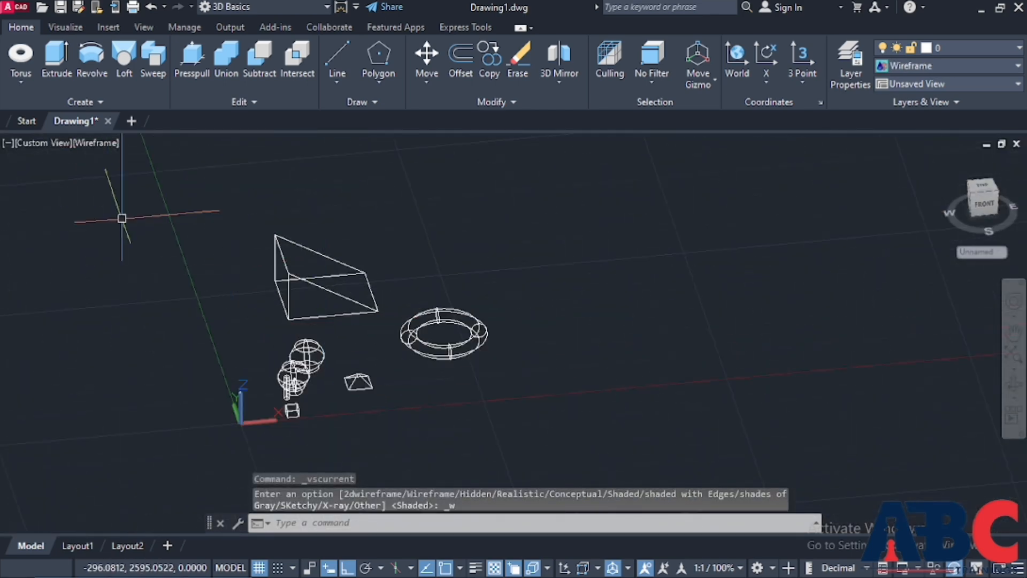
# - Try the Sketchy visual style on the model and switch it to Realistic
pyautogui.click(95, 143)
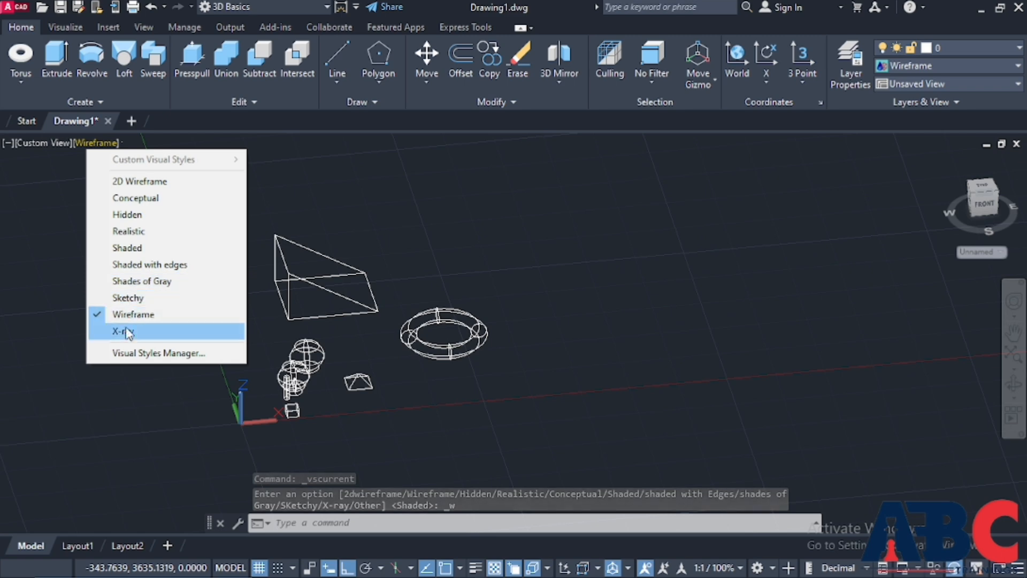
pyautogui.click(138, 301)
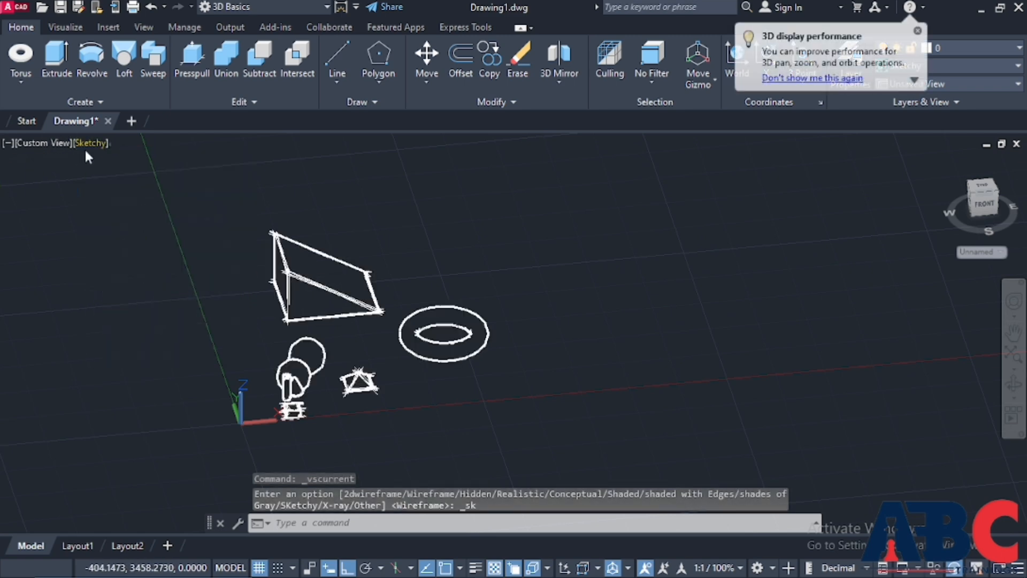
pyautogui.click(95, 143)
pyautogui.click(145, 231)
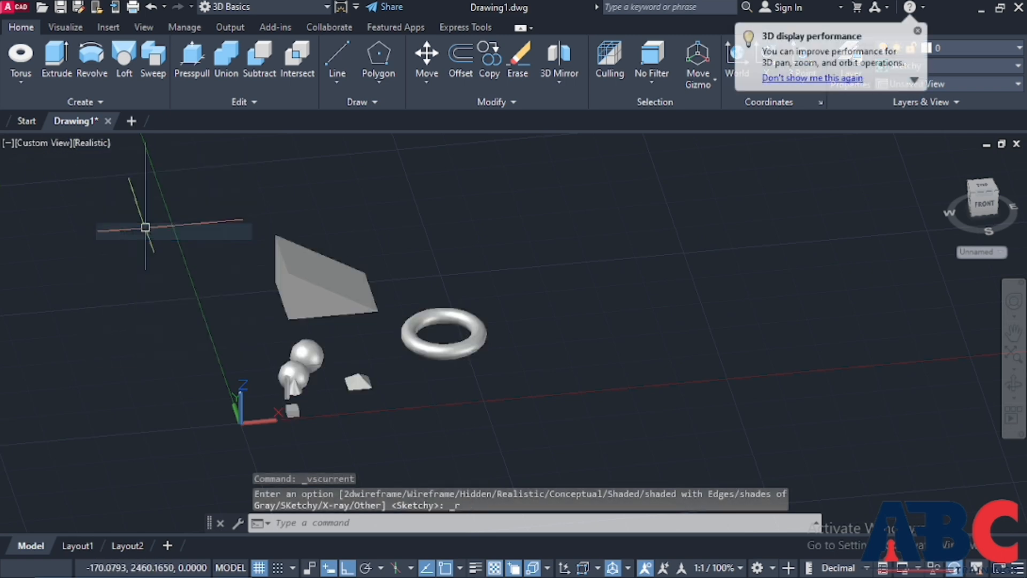
# - Change the model's visual style to Hidden
pyautogui.scroll(2, 300, 372)
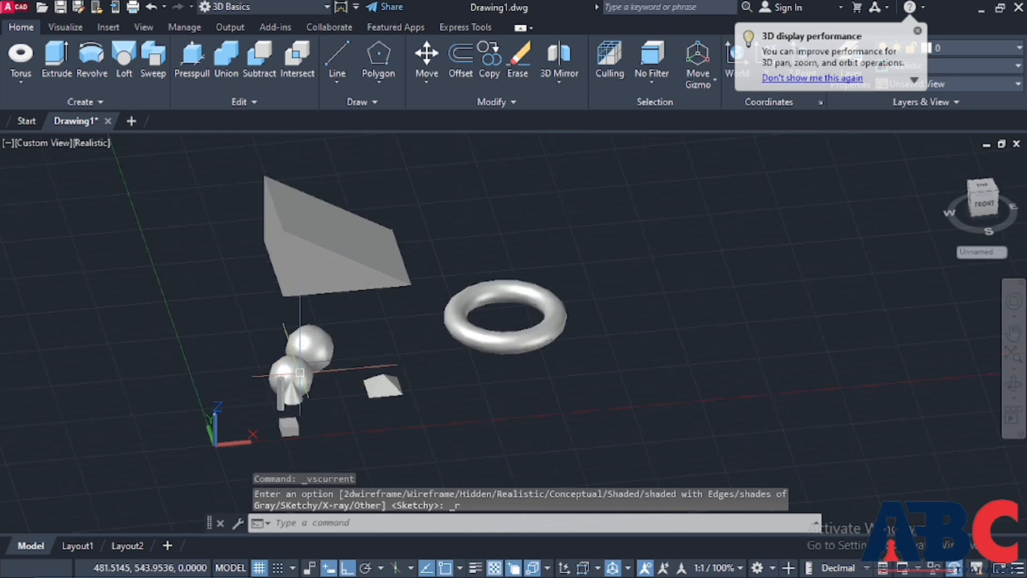
pyautogui.click(92, 142)
pyautogui.click(160, 216)
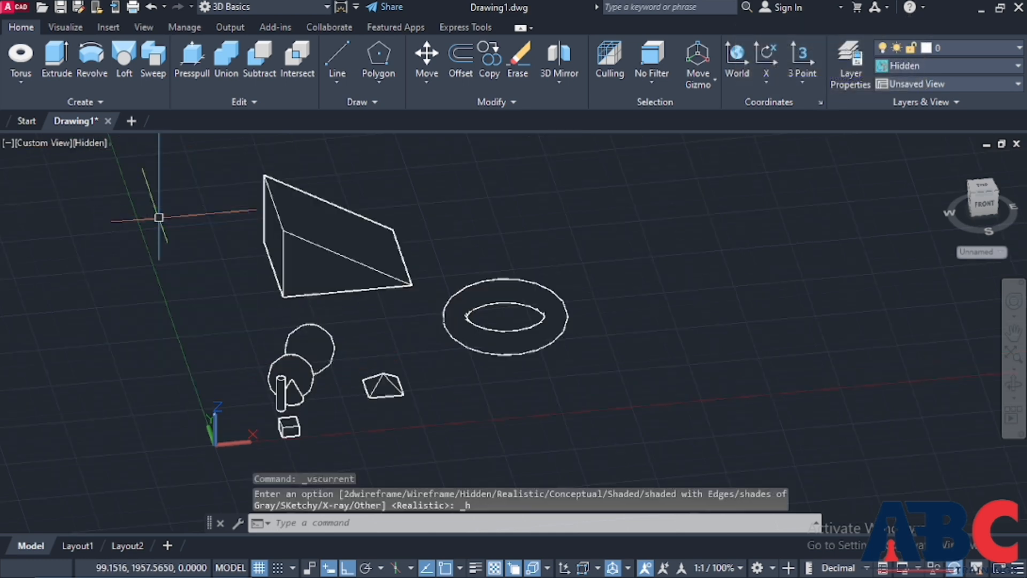
# - Change the model's visual style to Shaded
pyautogui.click(101, 142)
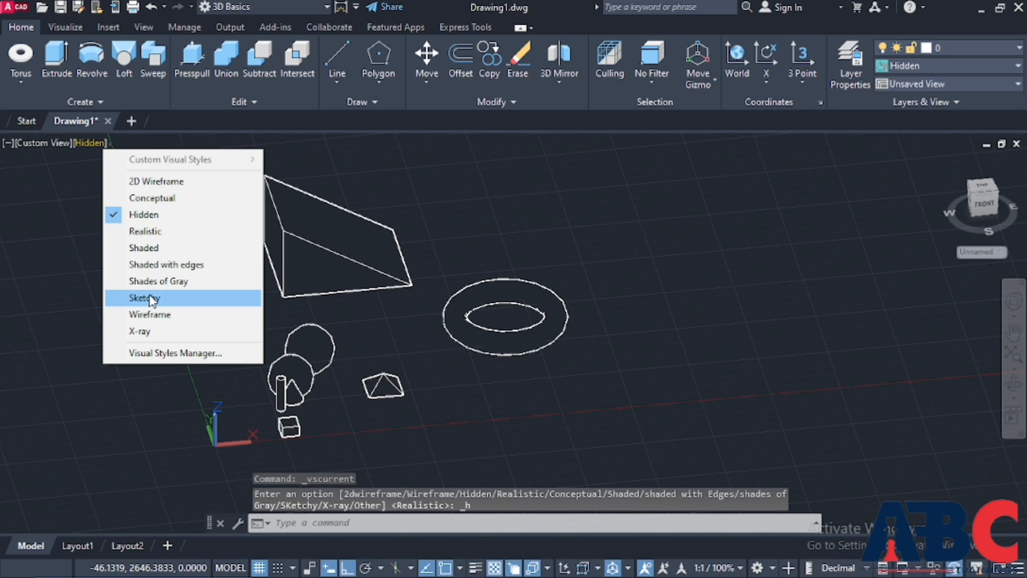
pyautogui.click(165, 249)
pyautogui.scroll(5, 503, 338)
pyautogui.scroll(-4, 376, 323)
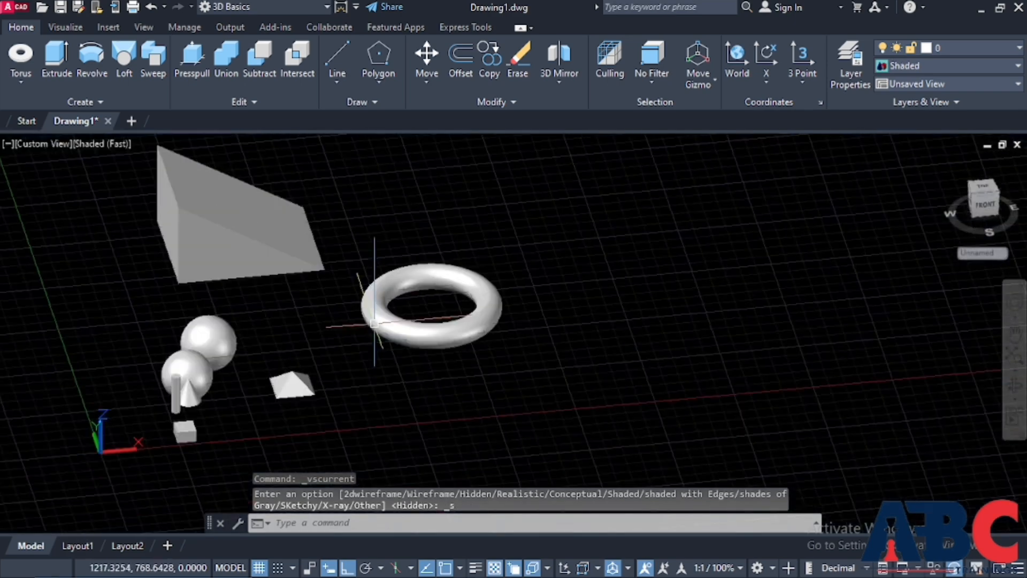
# - Try to draw an L-shaped polysolid of two perpendicular segments in the open area beyond the torus
pyautogui.click(22, 81)
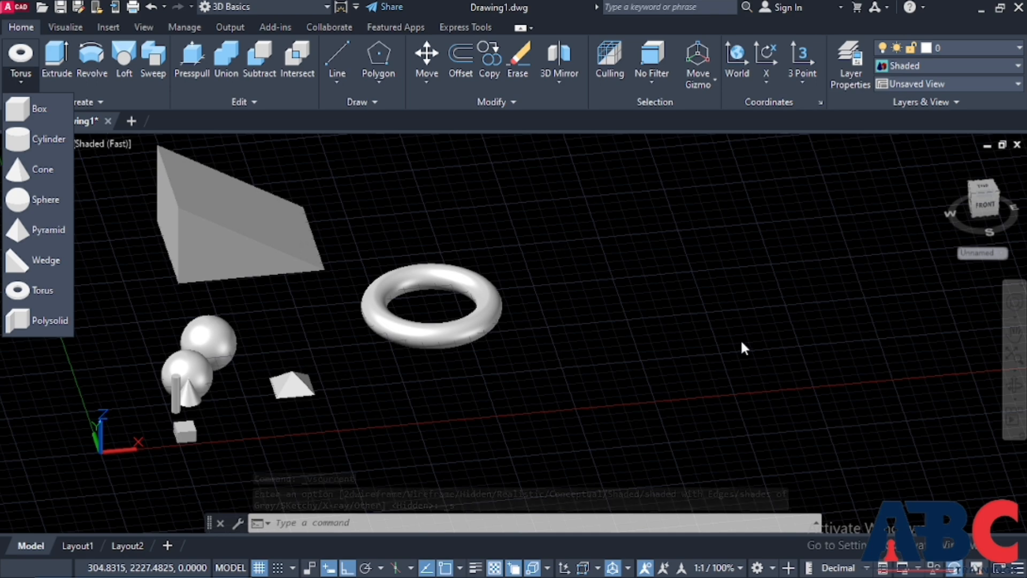
pyautogui.click(28, 321)
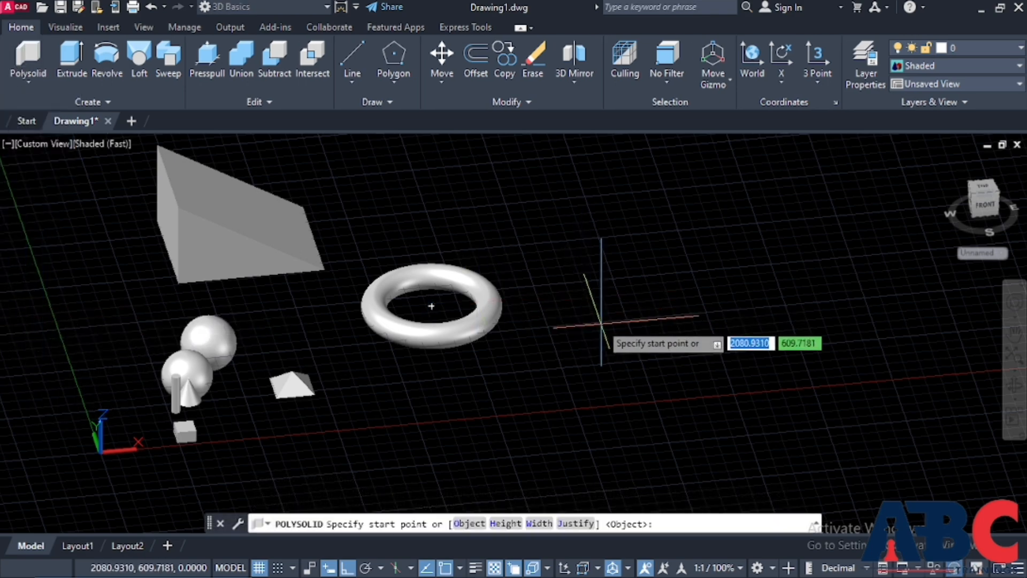
pyautogui.scroll(2, 507, 336)
pyautogui.keyDown('shift'); pyautogui.moveTo(508, 336); pyautogui.dragTo(447, 284, button='middle'); pyautogui.keyUp('shift')
pyautogui.scroll(-5, 449, 281)
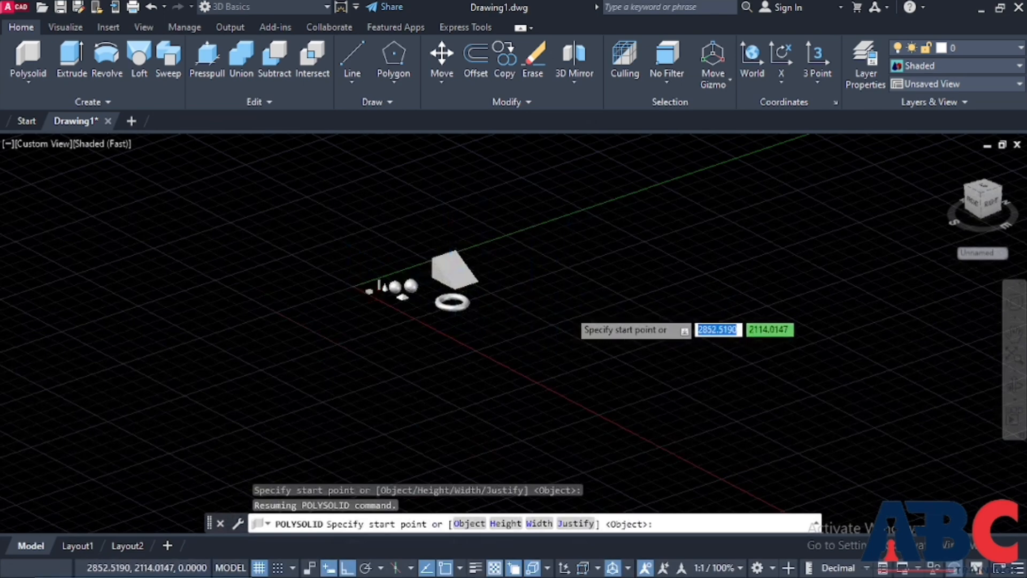
pyautogui.scroll(4, 559, 308)
pyautogui.click(655, 257)
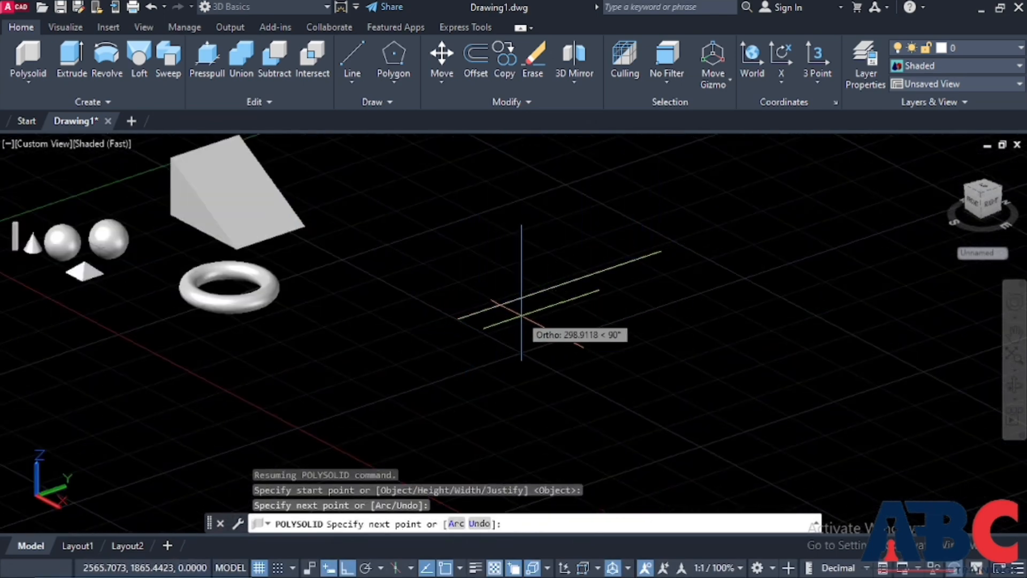
pyautogui.scroll(3, 454, 315)
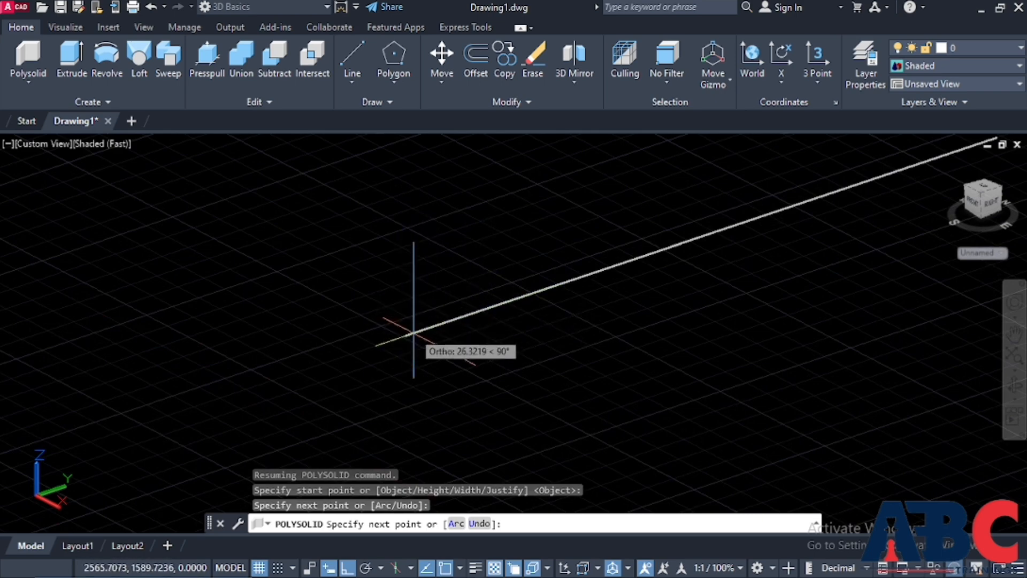
pyautogui.click(343, 302)
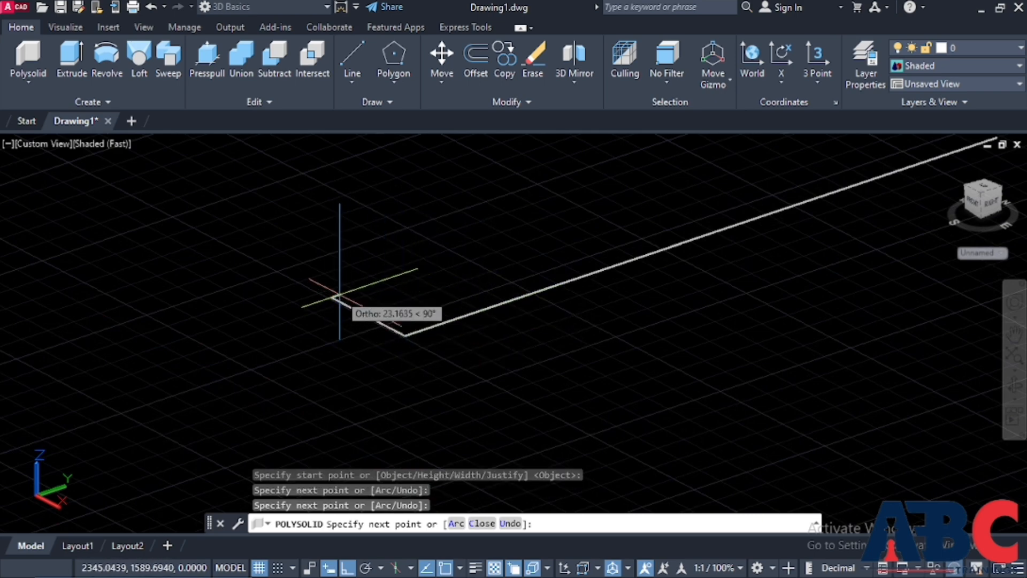
pyautogui.press('Escape')
pyautogui.scroll(-5, 371, 305)
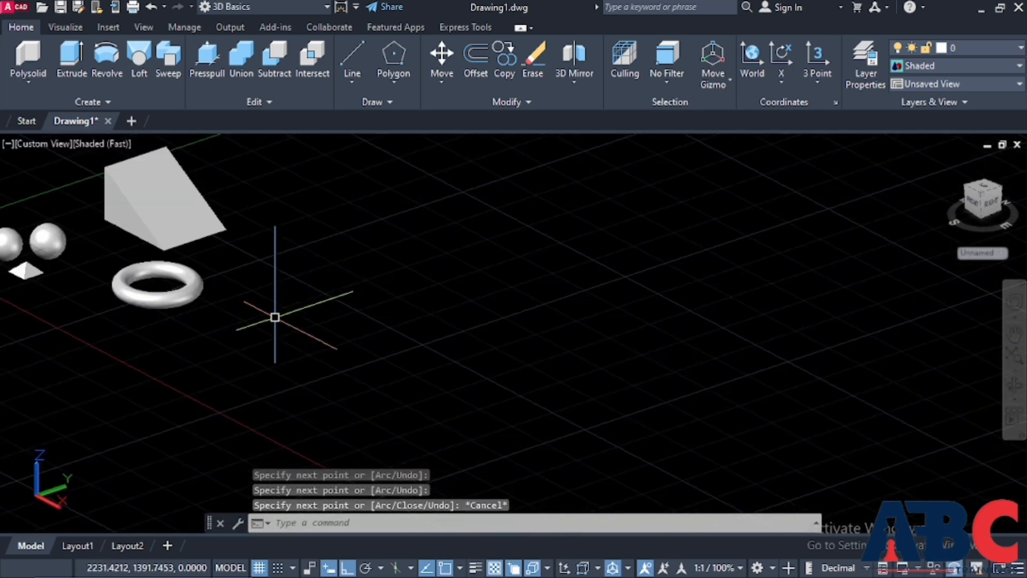
# - Try to draw a stepped polysolid wall outline of six perpendicular segments, using height 4 and width 0.25, in the empty area
pyautogui.scroll(5, 239, 335)
pyautogui.press('Return')
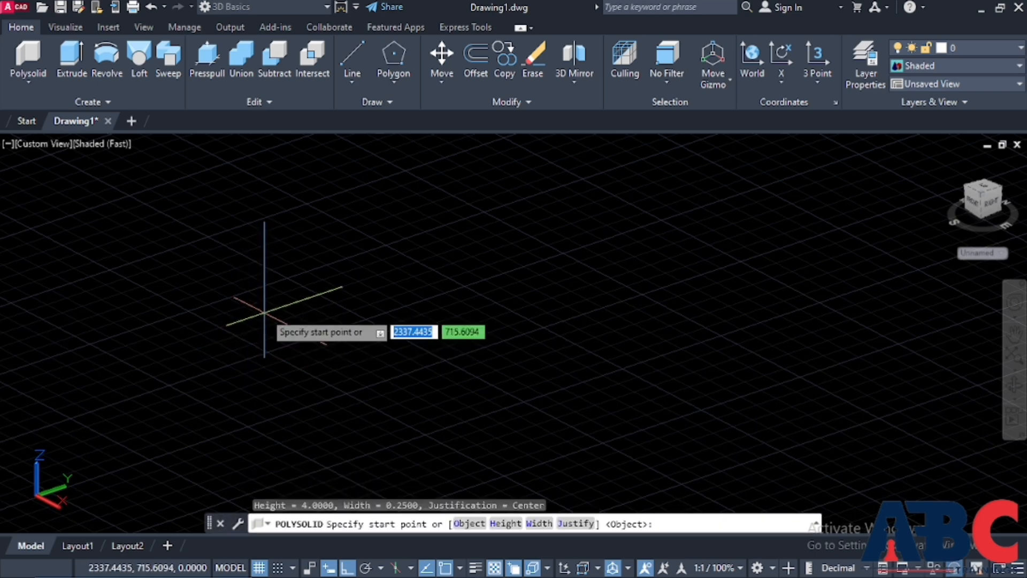
pyautogui.click(265, 311)
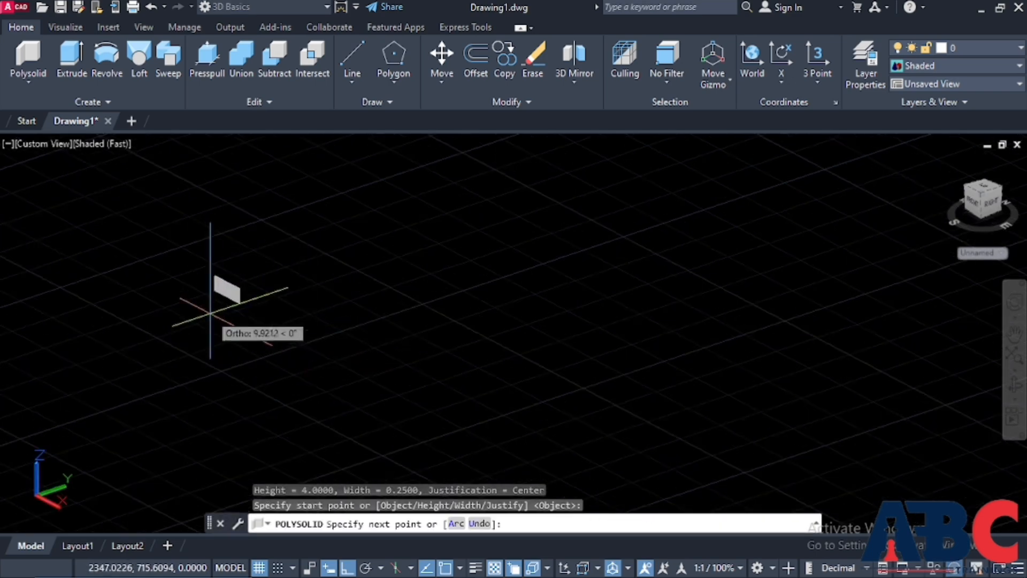
pyautogui.scroll(5, 225, 315)
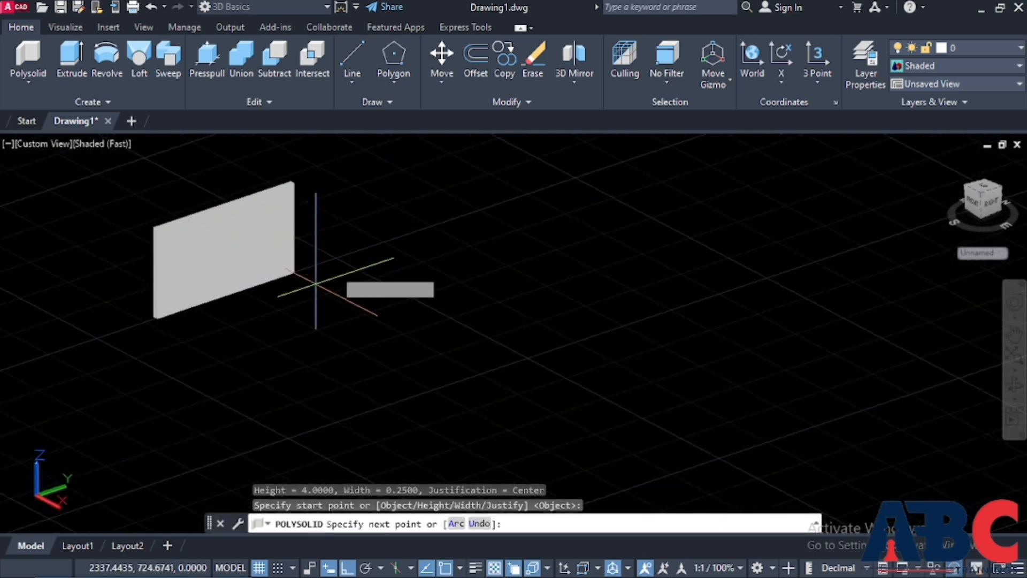
pyautogui.scroll(-2, 314, 284)
pyautogui.scroll(3, 319, 279)
pyautogui.click(411, 242)
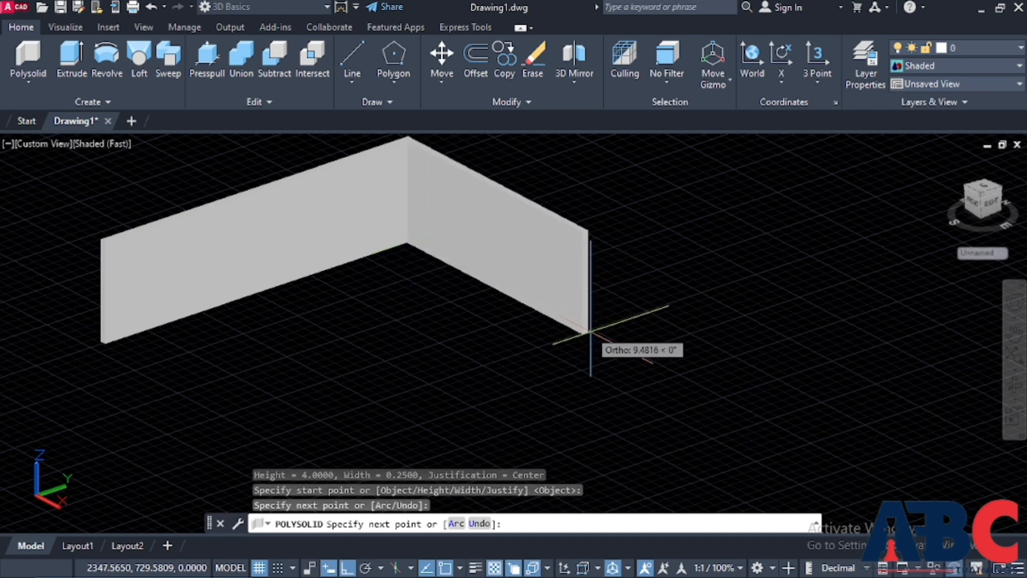
pyautogui.click(595, 343)
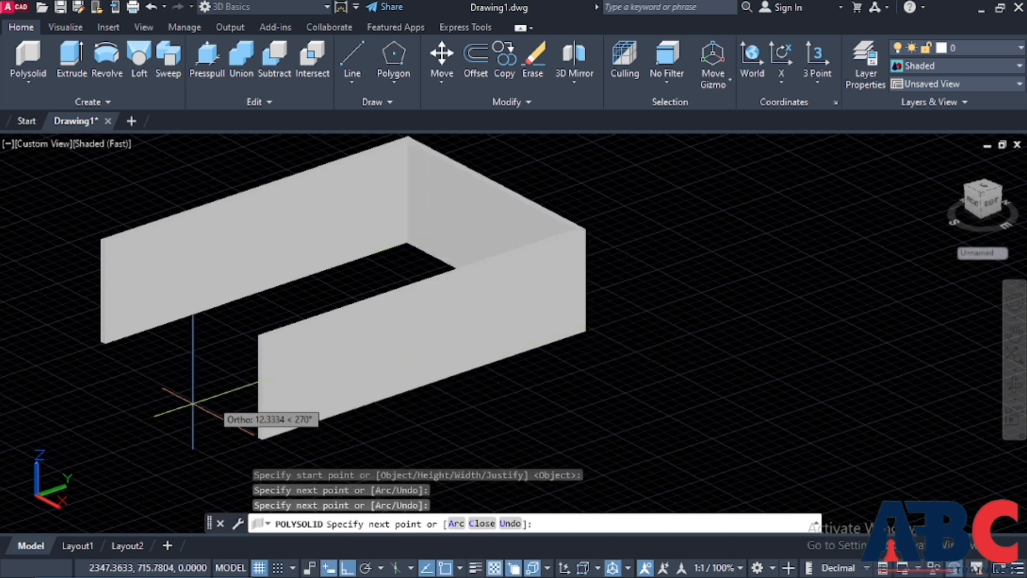
pyautogui.click(766, 239)
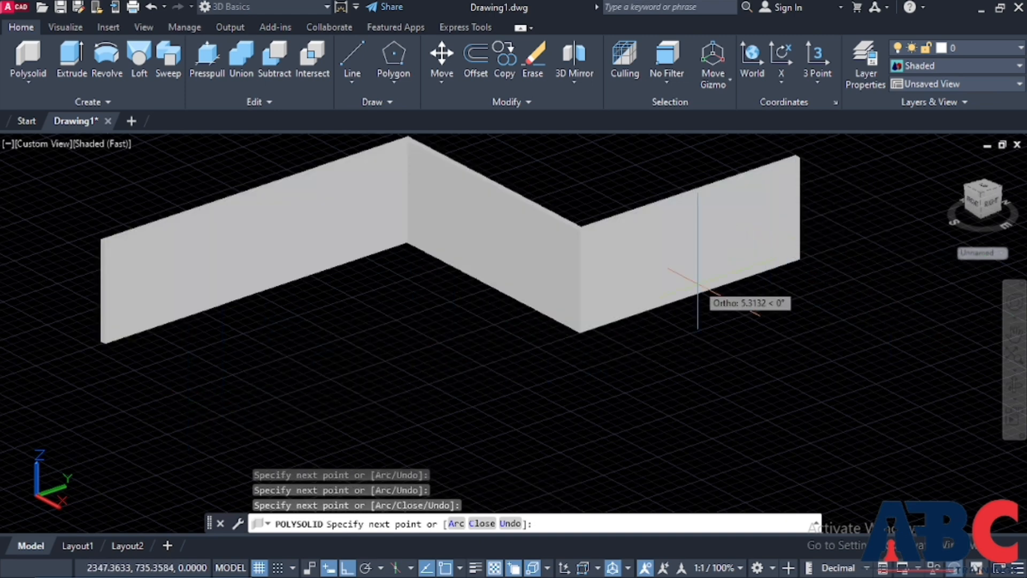
pyautogui.scroll(-2, 589, 255)
pyautogui.click(821, 321)
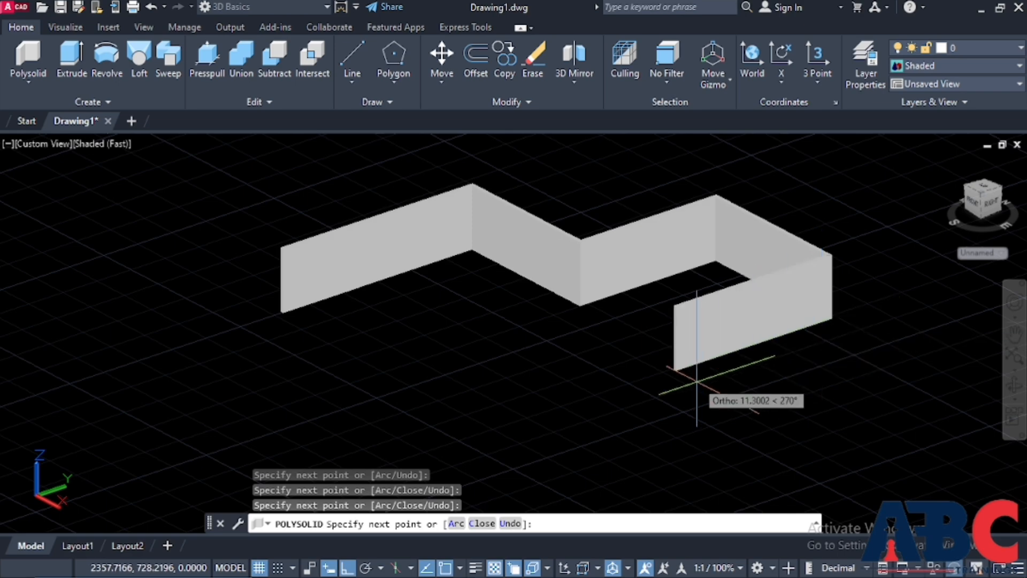
pyautogui.click(455, 443)
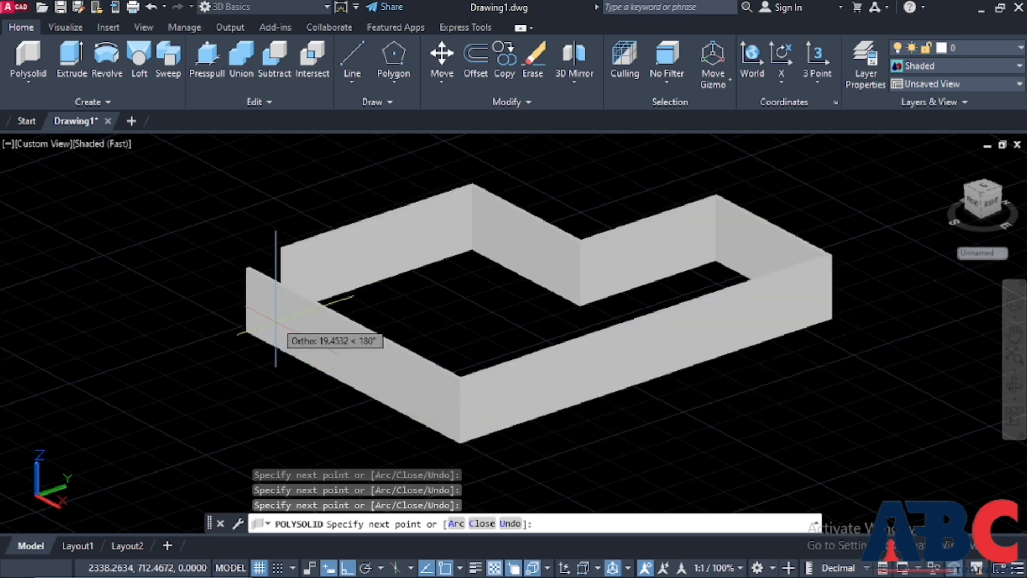
pyautogui.click(244, 316)
pyautogui.press('Escape')
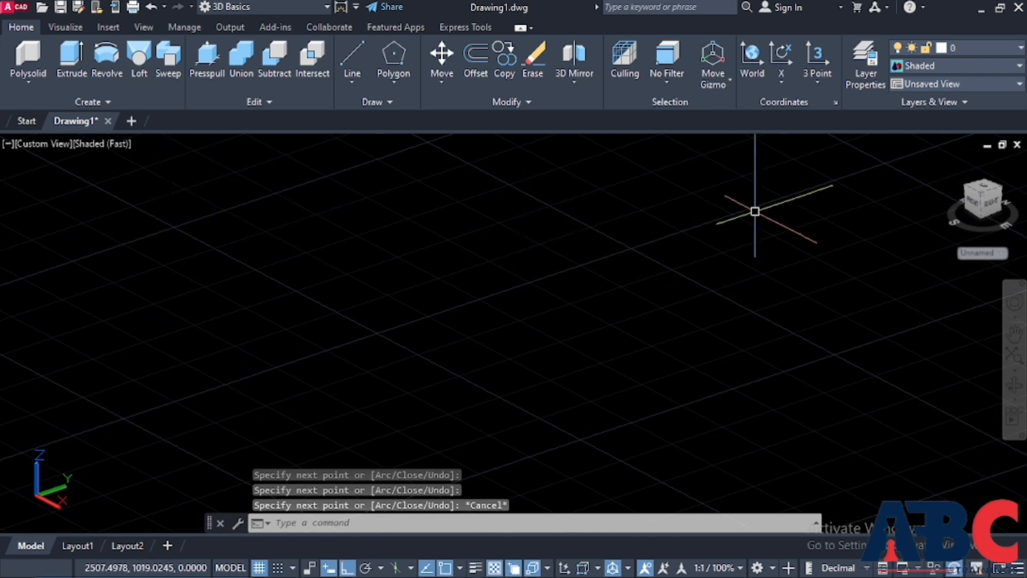
# - Erase all the primitive solids from the drawing
pyautogui.scroll(-5, 243, 266)
pyautogui.scroll(-4, 358, 300)
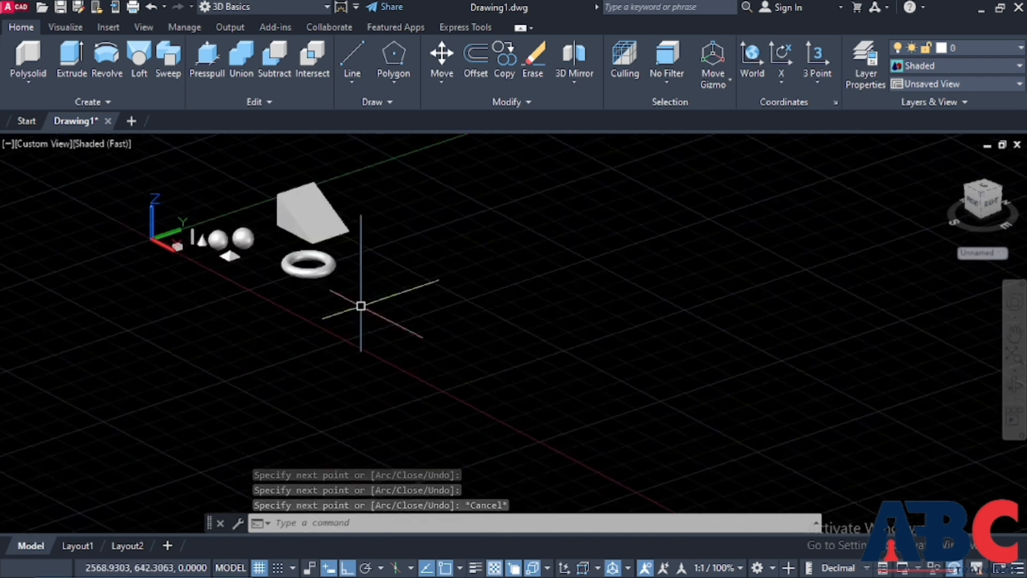
pyautogui.click(490, 286)
pyautogui.click(166, 182)
pyautogui.press('Delete')
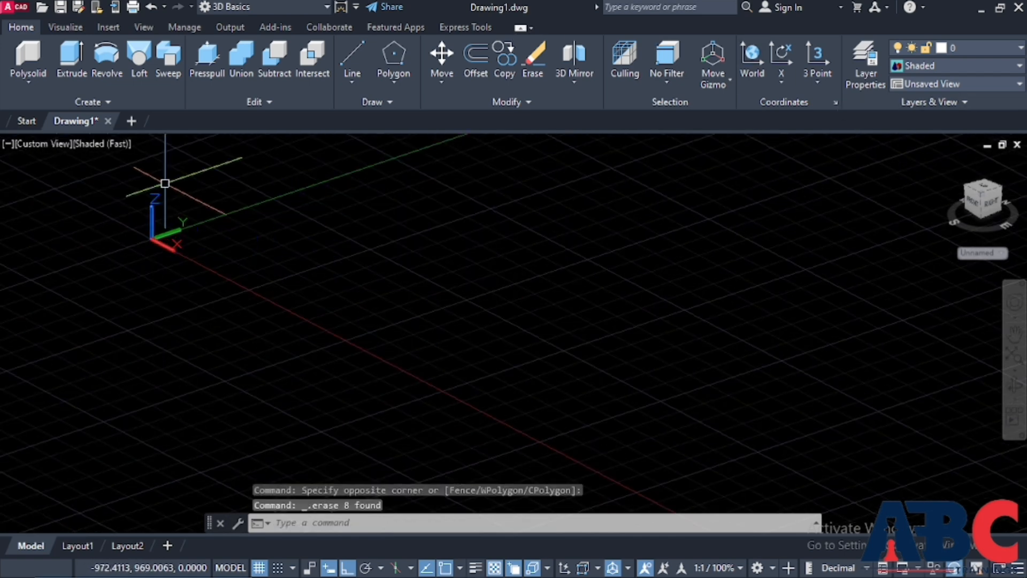
# - Draw a freehand rectangle in the empty area on the ground plane, viewed from nearly above
pyautogui.scroll(-3, 84, 252)
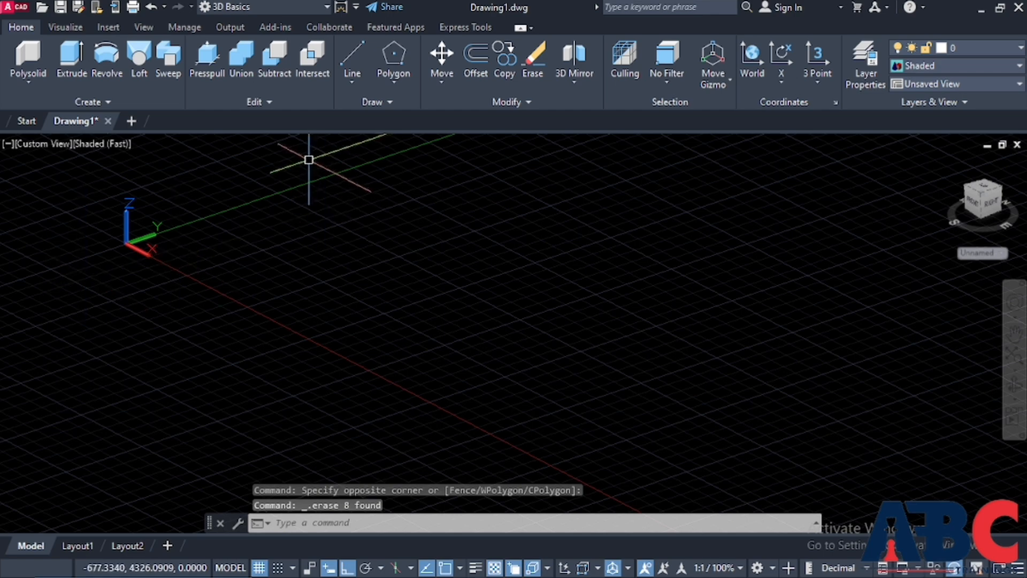
pyautogui.keyDown('shift'); pyautogui.moveTo(309, 159); pyautogui.dragTo(222, 268, button='middle'); pyautogui.keyUp('shift')
pyautogui.keyDown('shift'); pyautogui.moveTo(268, 227); pyautogui.dragTo(120, 304, button='middle'); pyautogui.keyUp('shift')
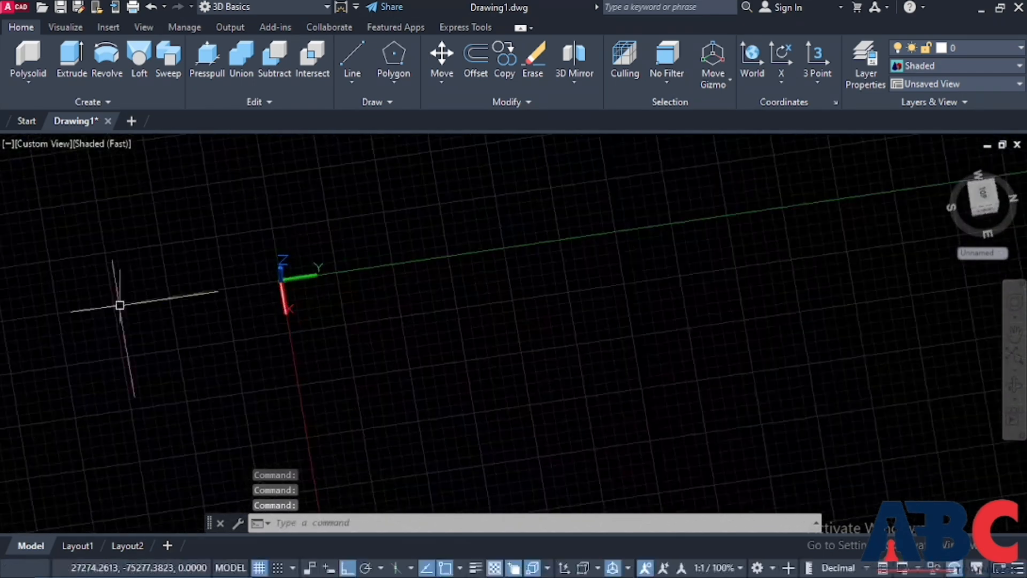
pyautogui.scroll(-8, 284, 223)
pyautogui.scroll(5, 548, 346)
pyautogui.scroll(-5, 375, 348)
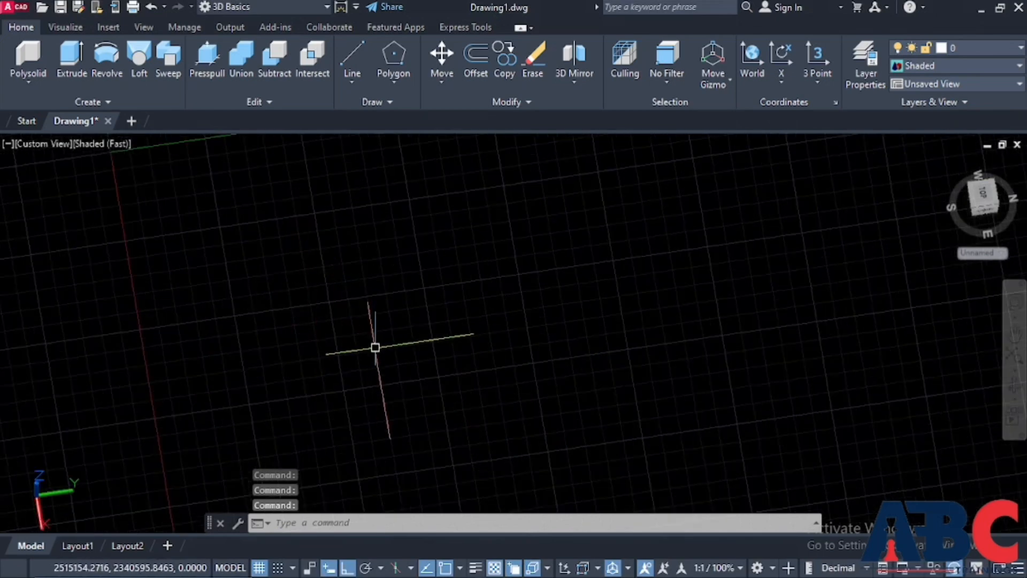
pyautogui.scroll(2, 375, 347)
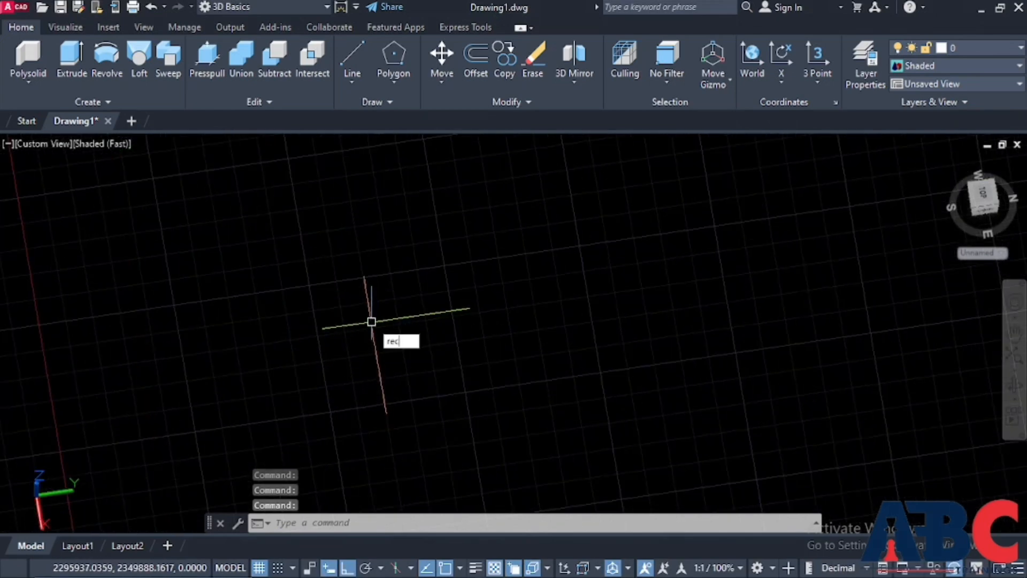
pyautogui.press('Return')
pyautogui.click(351, 264)
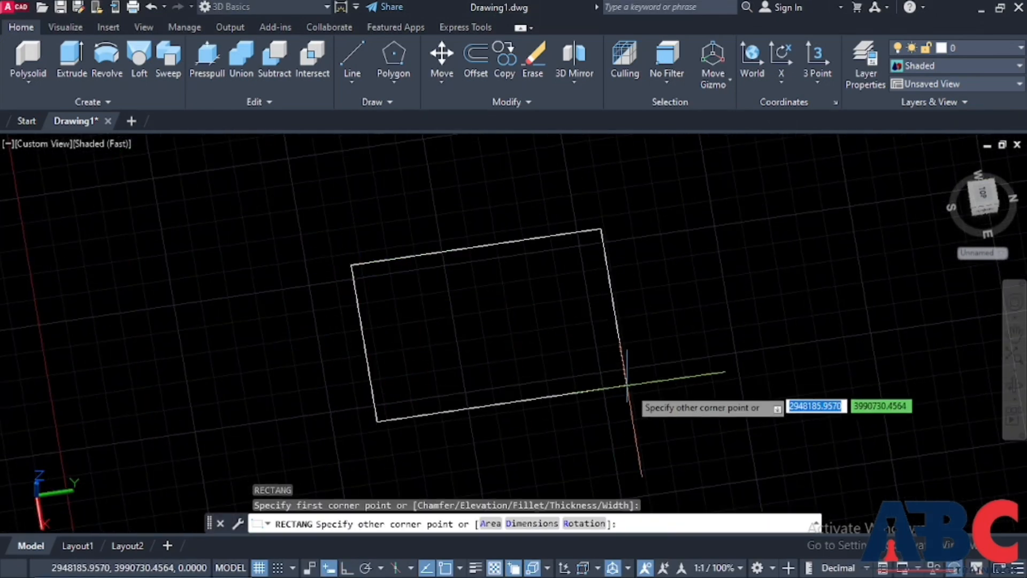
pyautogui.click(621, 360)
pyautogui.scroll(-4, 367, 287)
pyautogui.scroll(2, 426, 292)
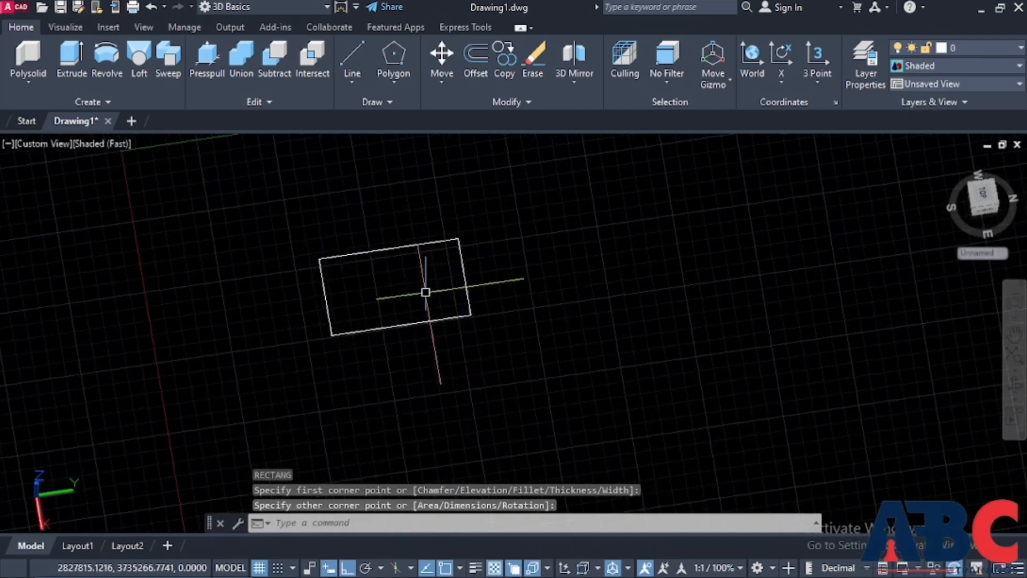
# - Extrude the rectangle into a solid, accepting the default height of 340.8381
pyautogui.scroll(2, 425, 292)
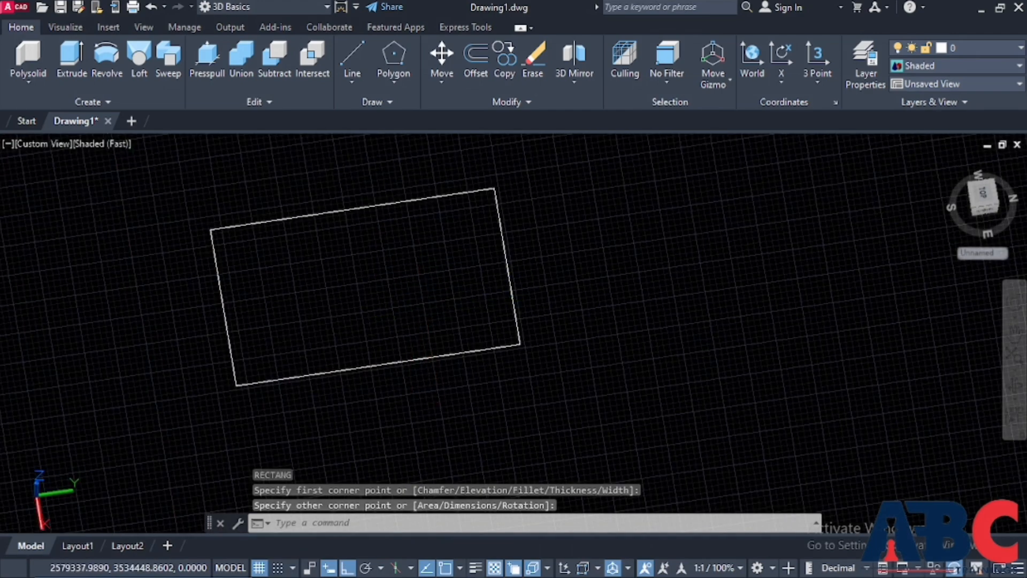
pyautogui.keyDown('shift'); pyautogui.moveTo(321, 321); pyautogui.dragTo(403, 303, button='middle'); pyautogui.keyUp('shift')
pyautogui.scroll(-2, 351, 313)
pyautogui.scroll(2, 404, 303)
pyautogui.scroll(2, 383, 319)
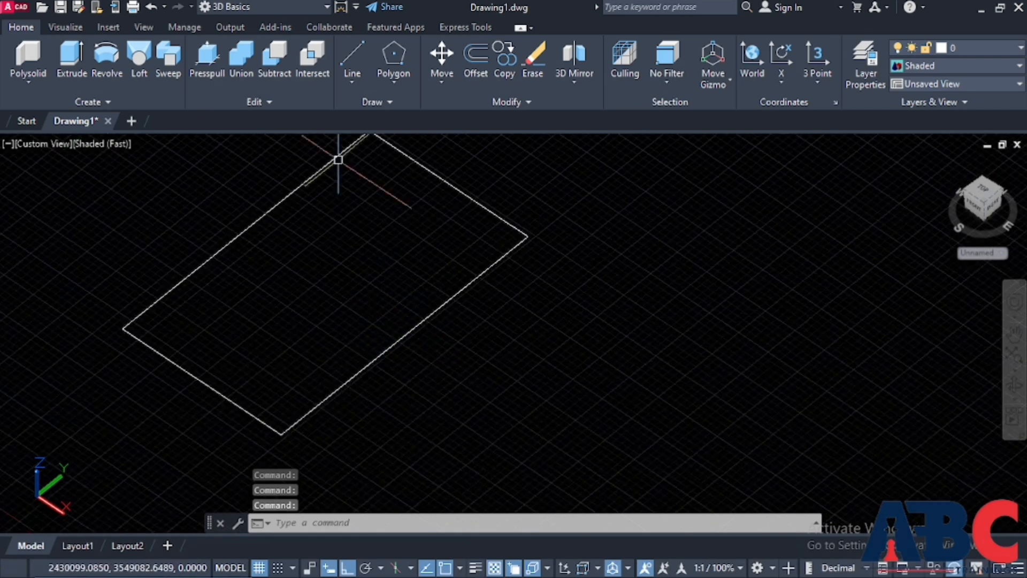
pyautogui.write('EX')
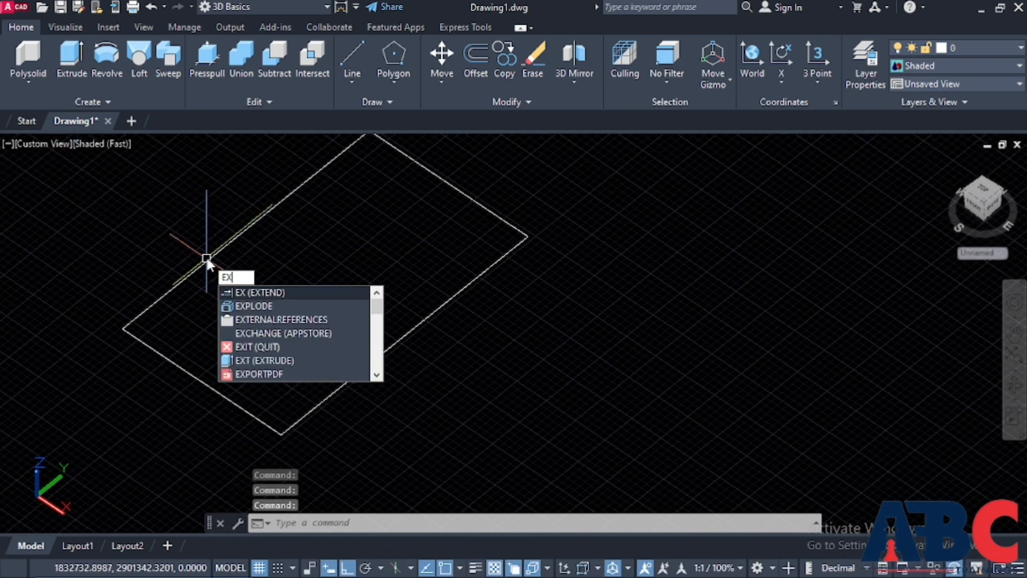
pyautogui.write('TRUDE')
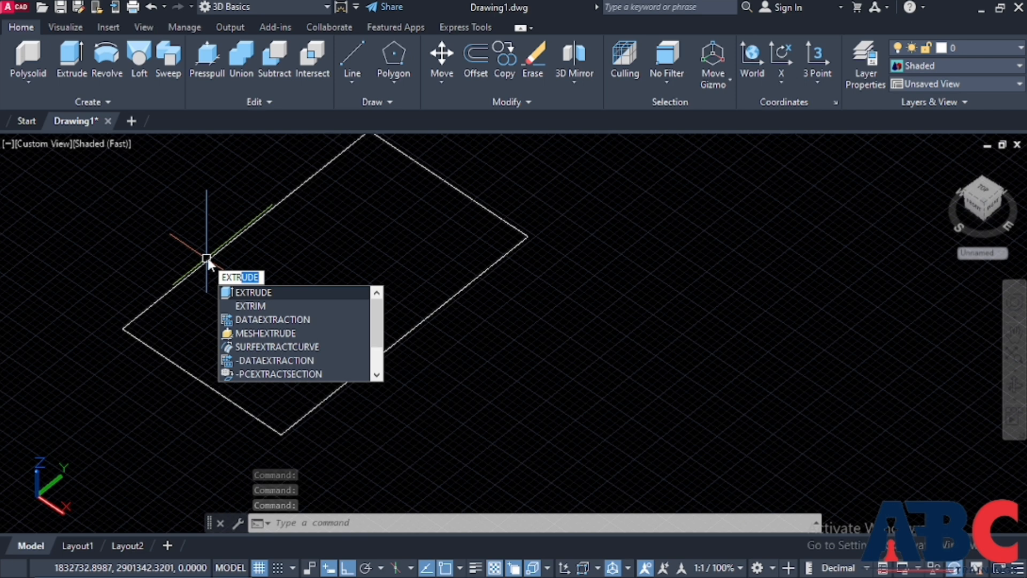
pyautogui.click(309, 292)
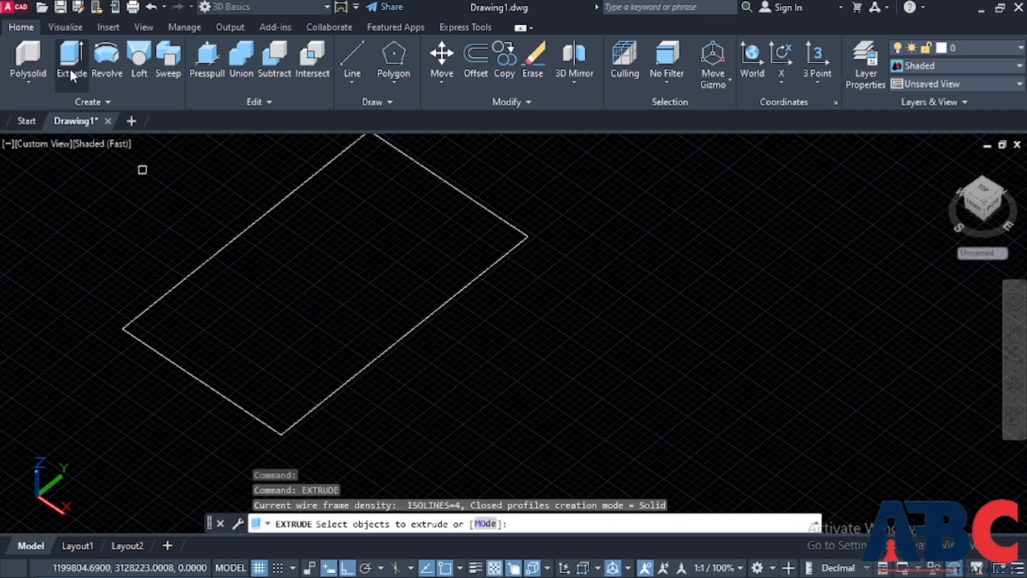
pyautogui.click(399, 339)
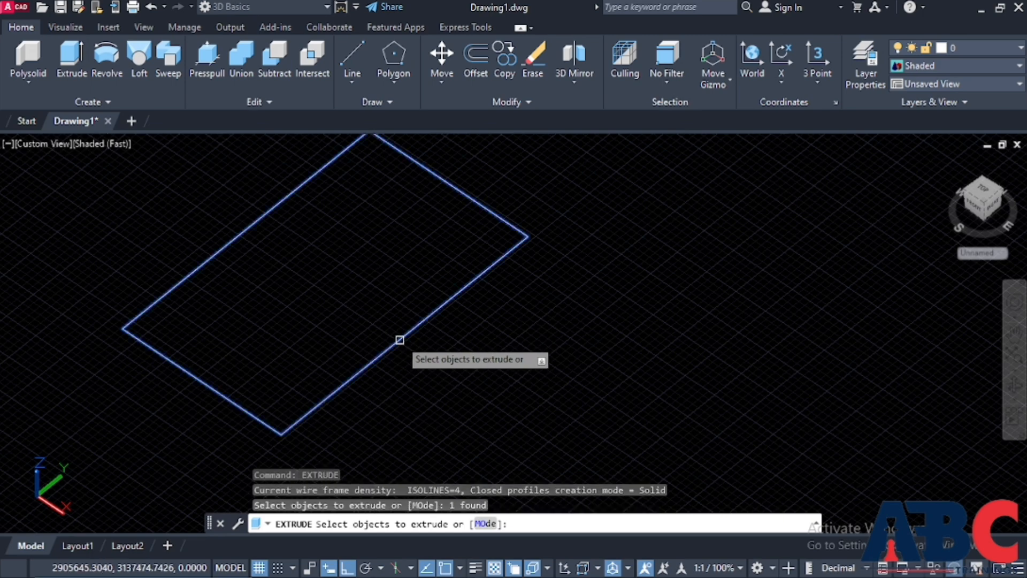
pyautogui.press('Return')
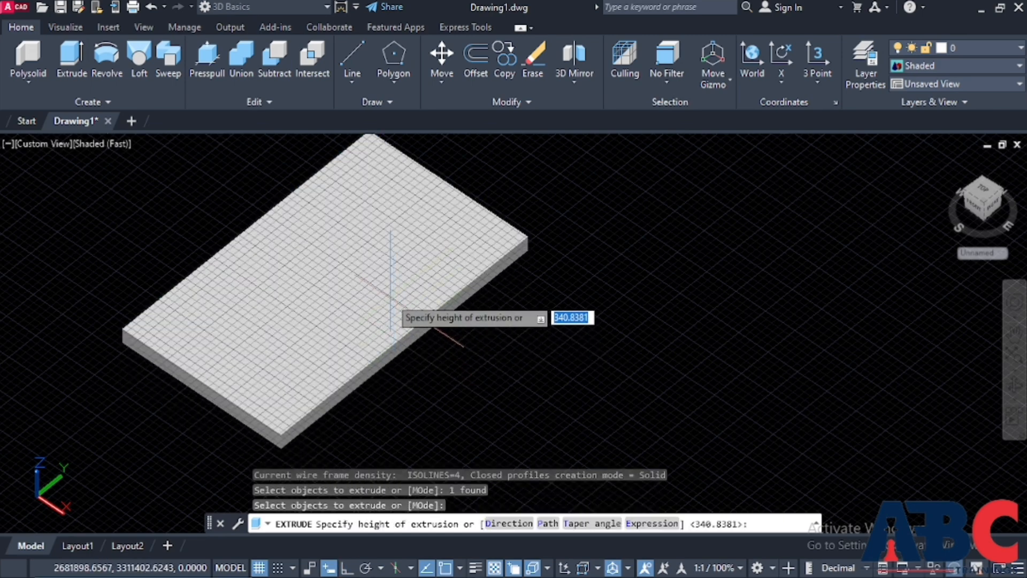
pyautogui.scroll(-3, 380, 222)
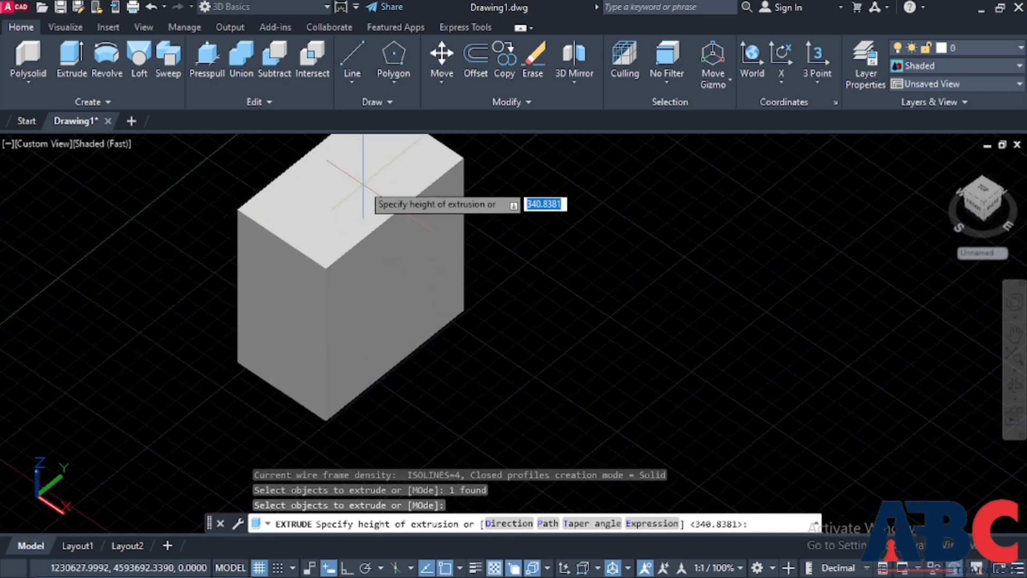
pyautogui.press('Return')
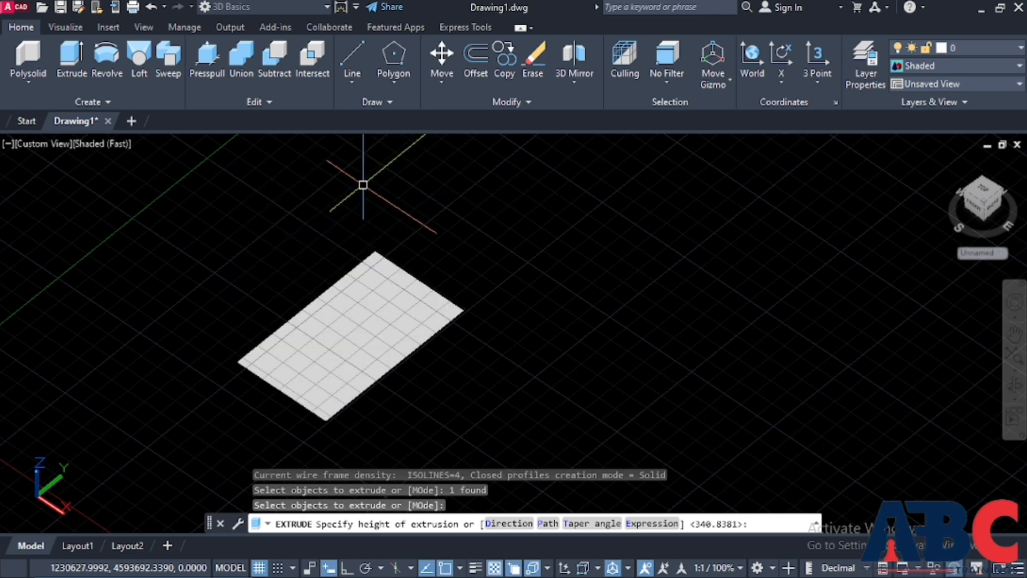
# - Extrude the rectangle to a height of 50 and erase the resulting flat solid
pyautogui.scroll(4, 377, 415)
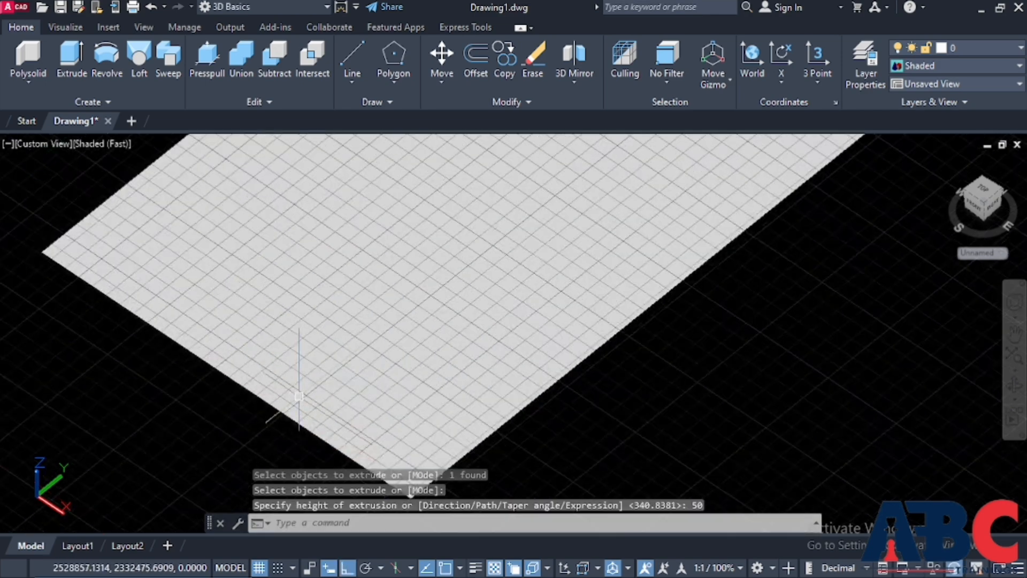
pyautogui.scroll(-3, 300, 348)
pyautogui.scroll(2, 326, 359)
pyautogui.click(327, 359)
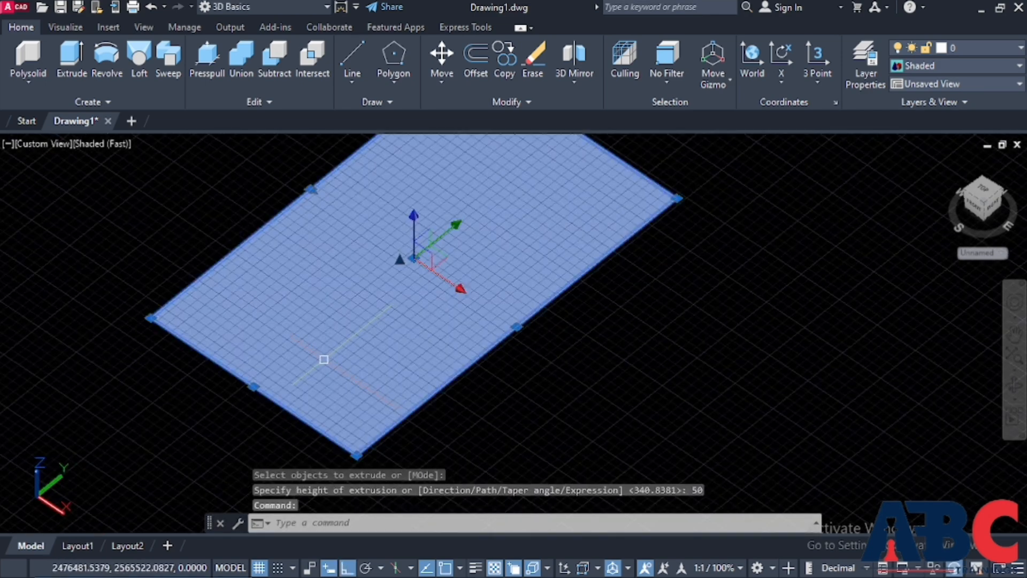
pyautogui.press('Delete')
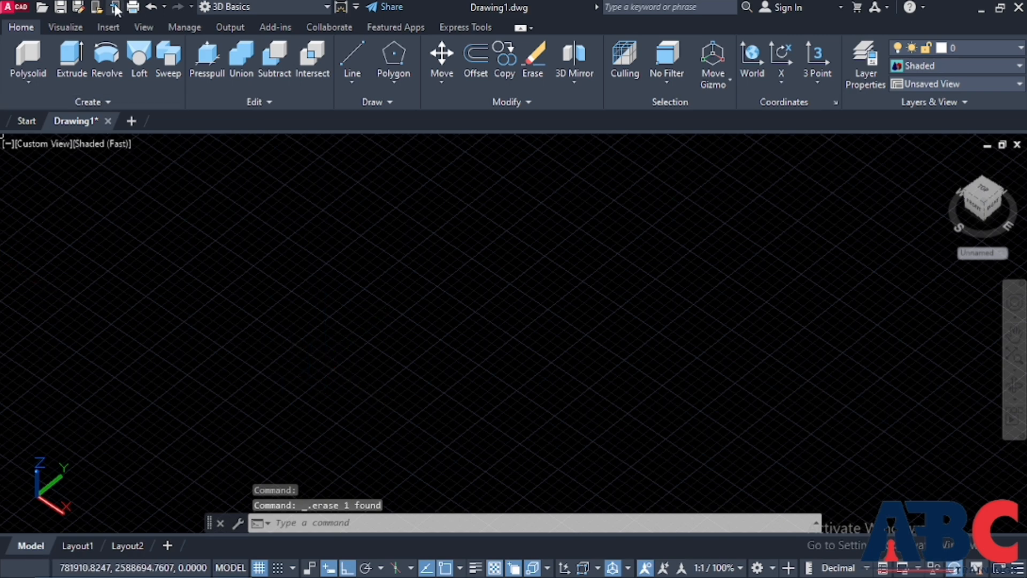
# - Draw a new freehand rectangle on the ground plane in the empty drawing area
pyautogui.write('rec')
pyautogui.press('Return')
pyautogui.click(356, 260)
pyautogui.click(826, 333)
pyautogui.press('Escape')
pyautogui.scroll(-2, 569, 302)
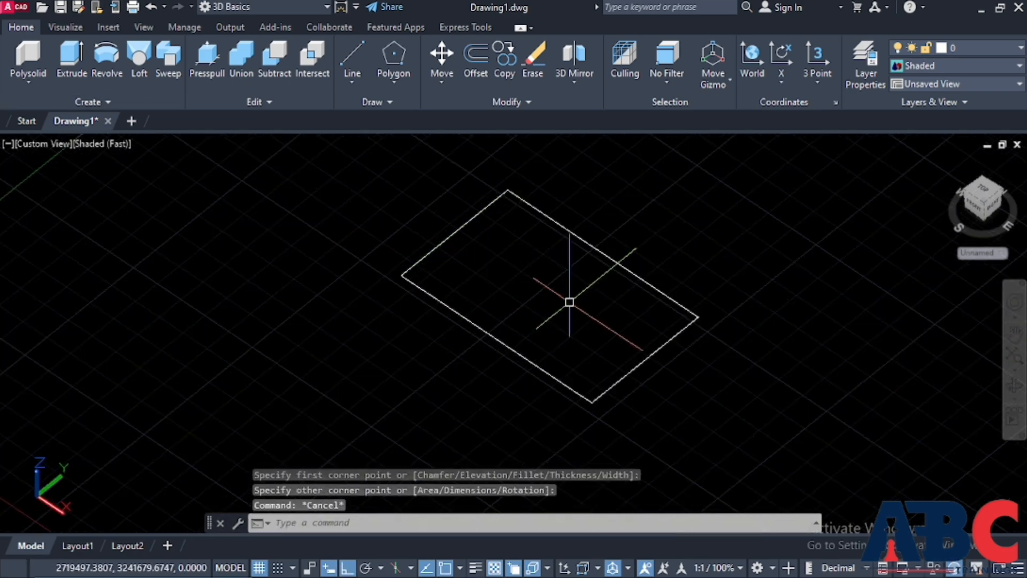
# - Try to extrude the rectangle with the Direction option, picking the start and end points on its two opposite short edges
pyautogui.click(72, 59)
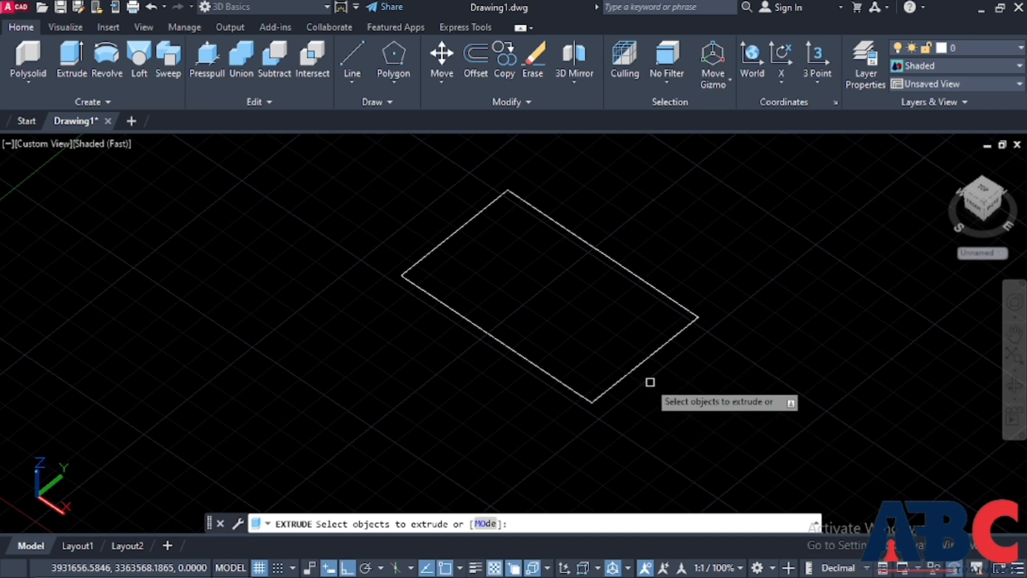
pyautogui.click(632, 369)
pyautogui.press('Return')
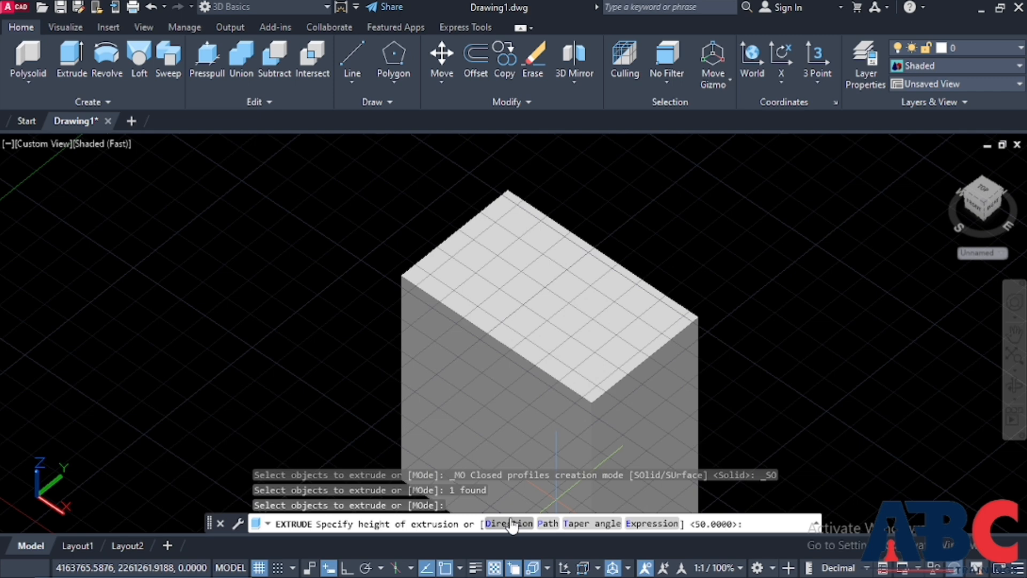
pyautogui.click(510, 524)
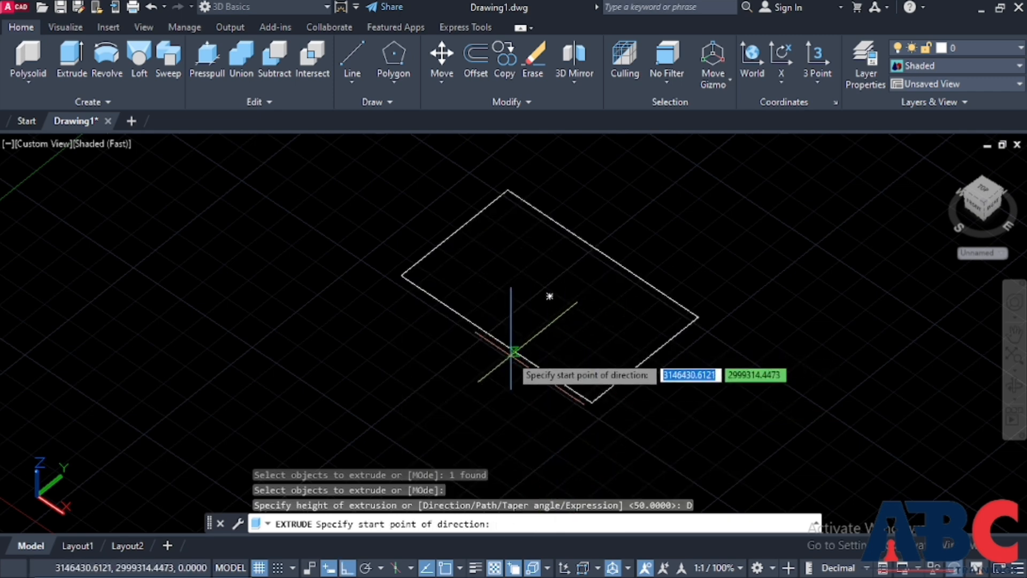
pyautogui.scroll(-5, 615, 287)
pyautogui.scroll(3, 501, 344)
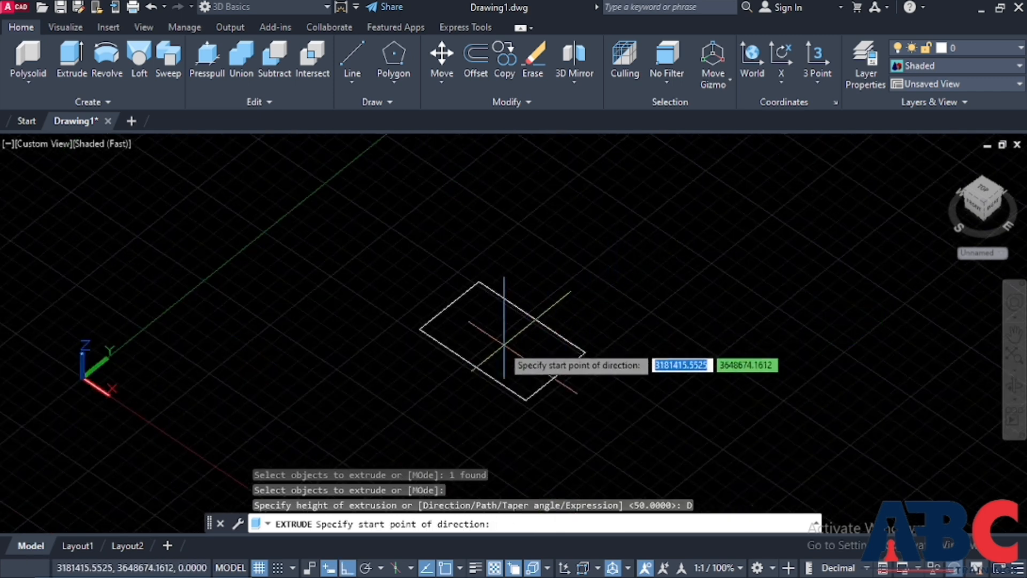
pyautogui.click(447, 309)
pyautogui.click(556, 373)
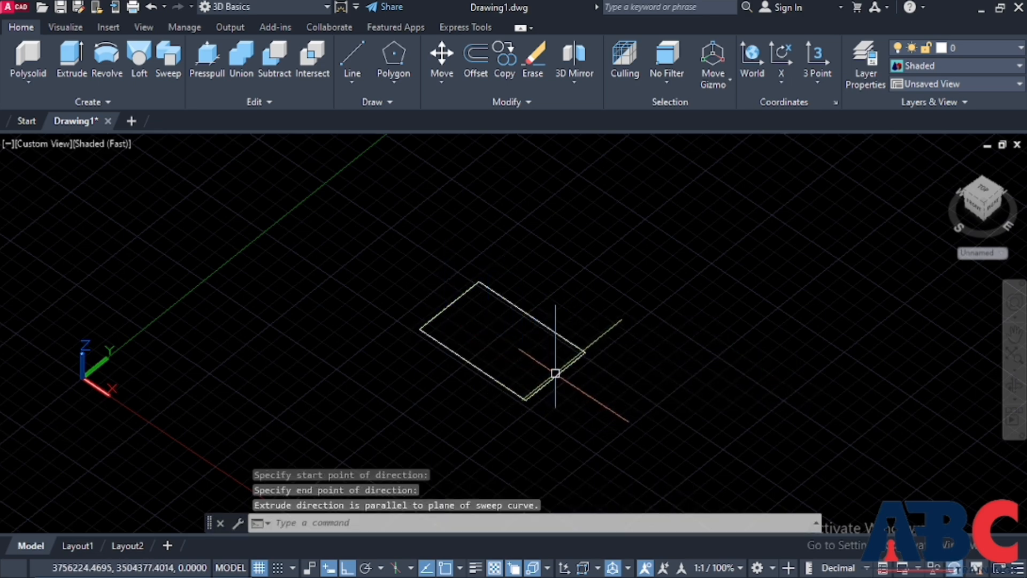
# - Erase the rectangle from the drawing
pyautogui.scroll(-3, 587, 360)
pyautogui.scroll(3, 518, 321)
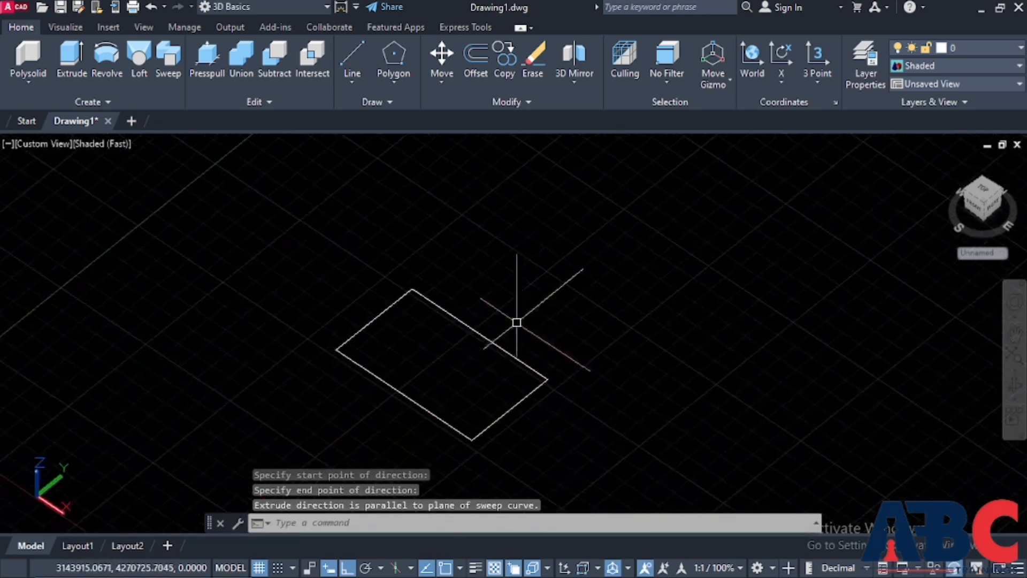
pyautogui.scroll(-3, 426, 337)
pyautogui.scroll(2, 501, 354)
pyautogui.scroll(2, 501, 355)
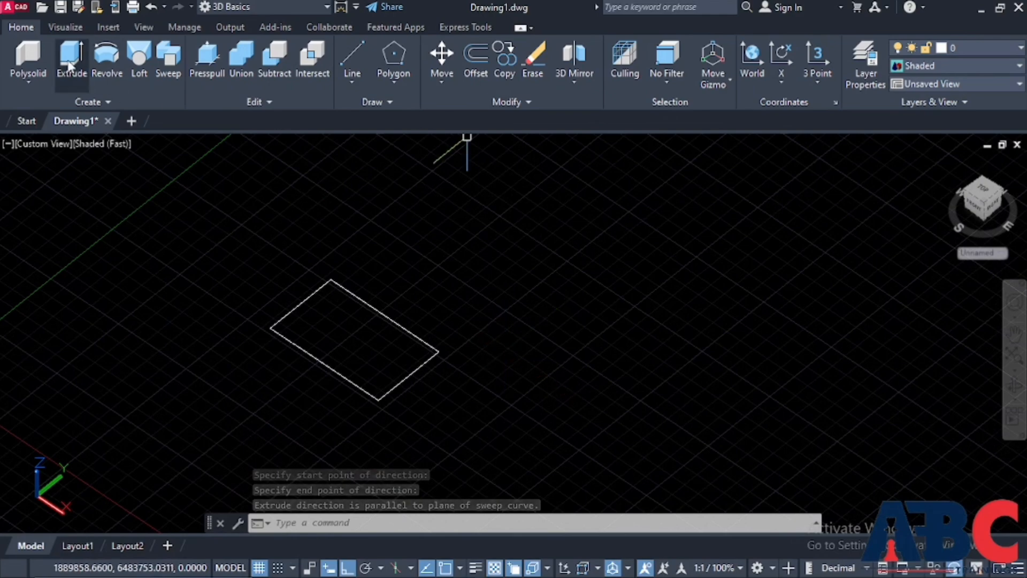
pyautogui.click(532, 425)
pyautogui.click(123, 241)
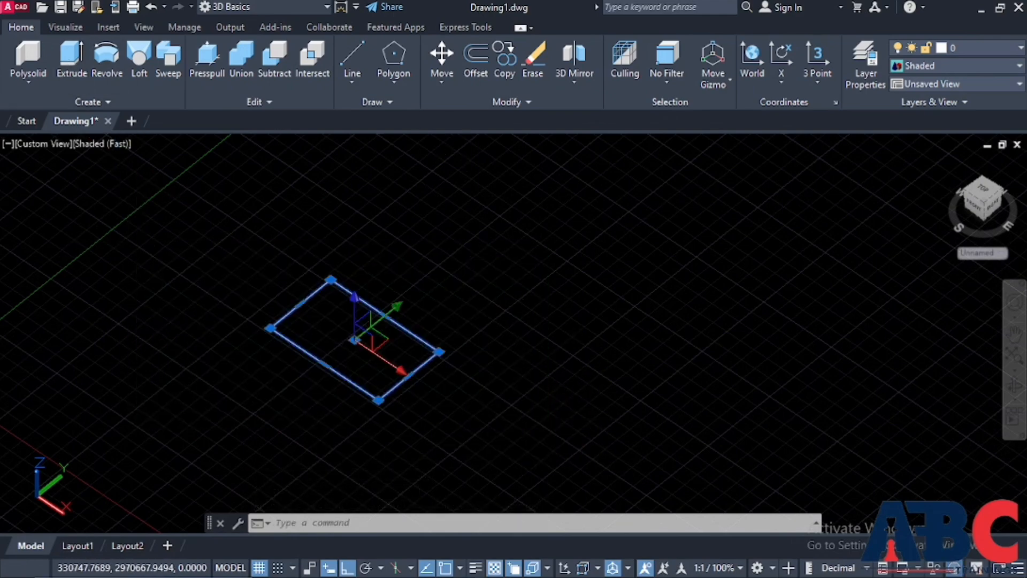
pyautogui.press('Delete')
pyautogui.scroll(-3, 56, 319)
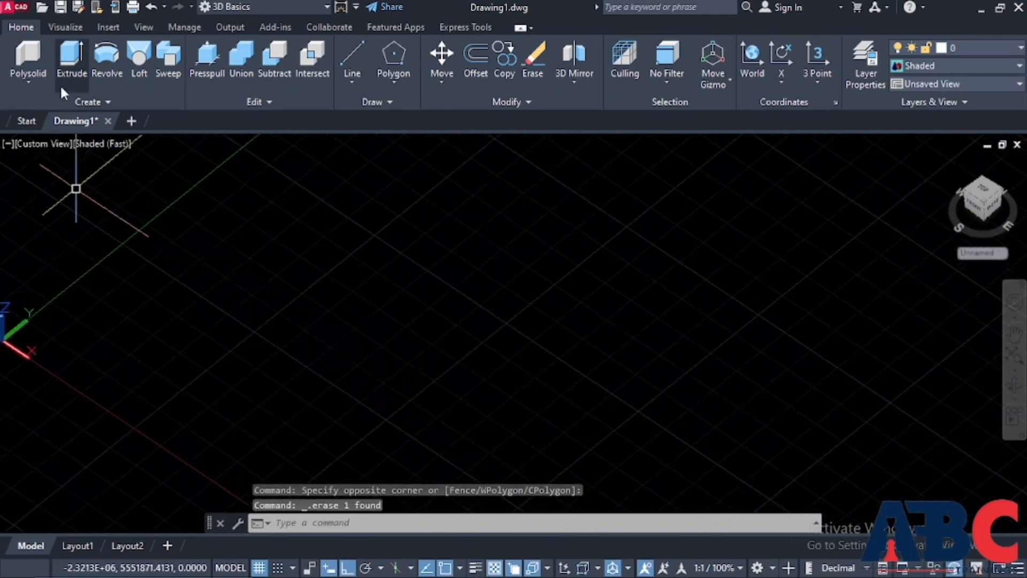
# - Examine the empty model space from the top, SW isometric, left, front and bottom standard views
pyautogui.scroll(-4, 213, 332)
pyautogui.scroll(3, 415, 284)
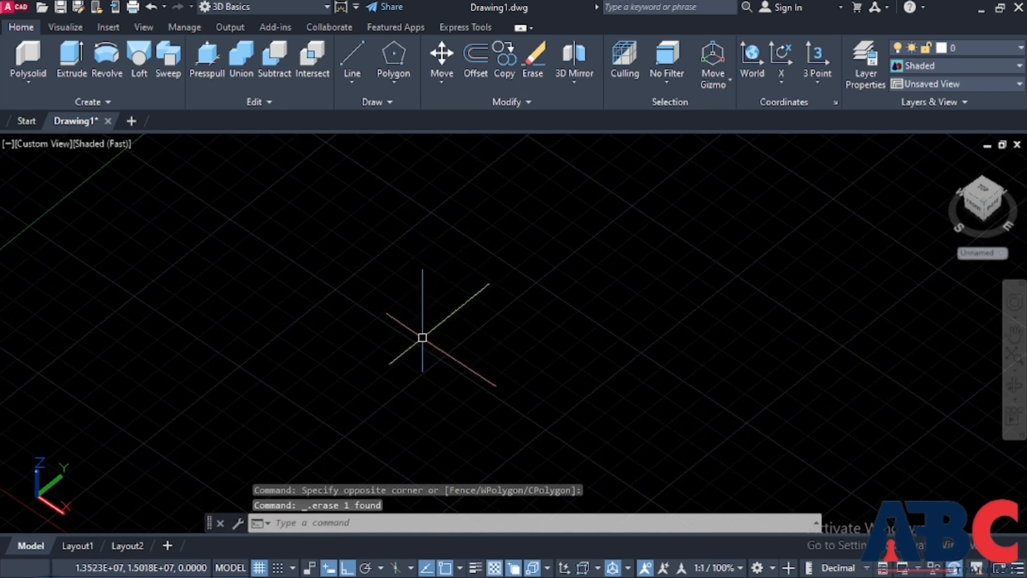
pyautogui.scroll(2, 422, 337)
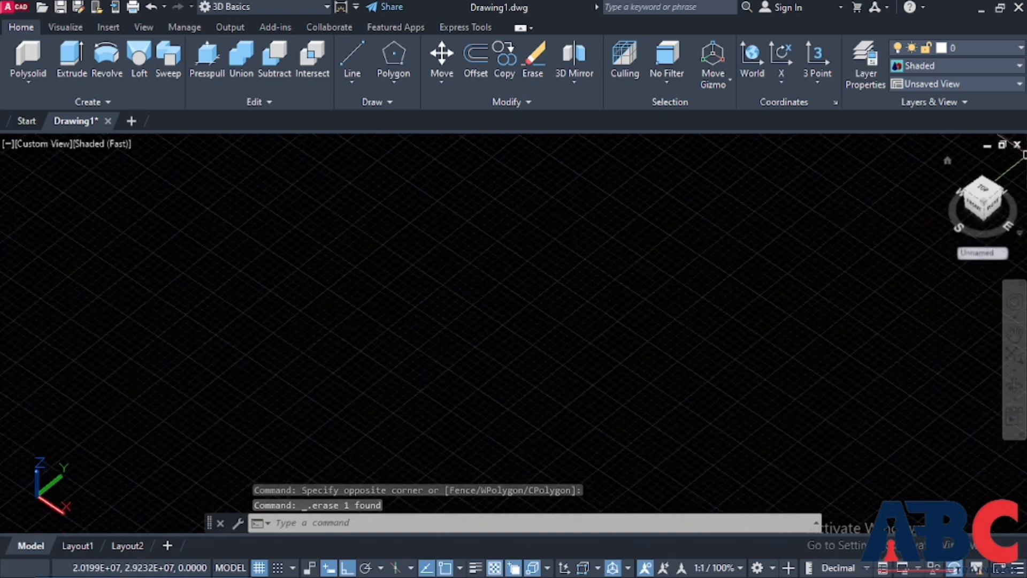
pyautogui.click(988, 194)
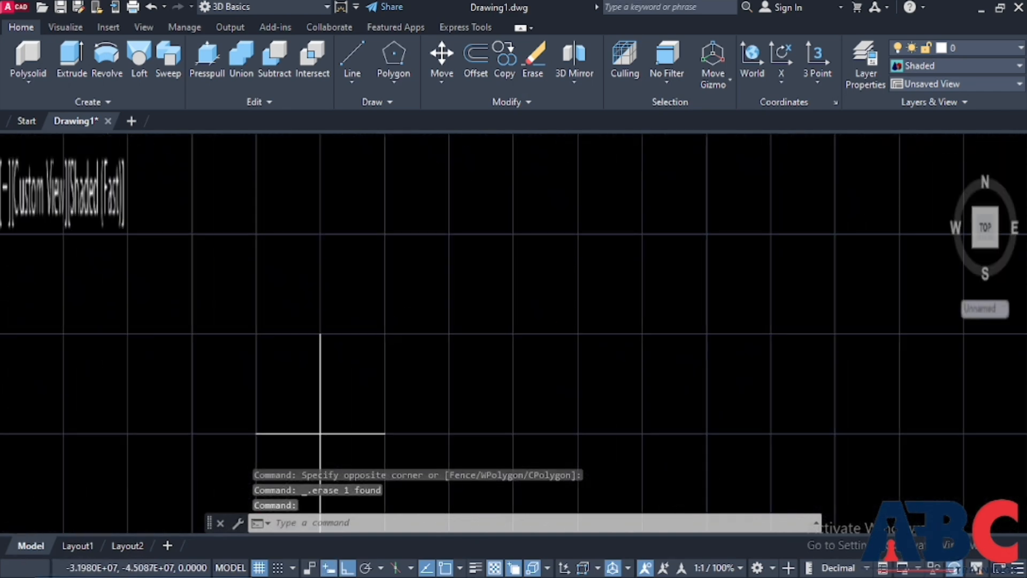
pyautogui.scroll(-5, 321, 359)
pyautogui.scroll(5, 91, 435)
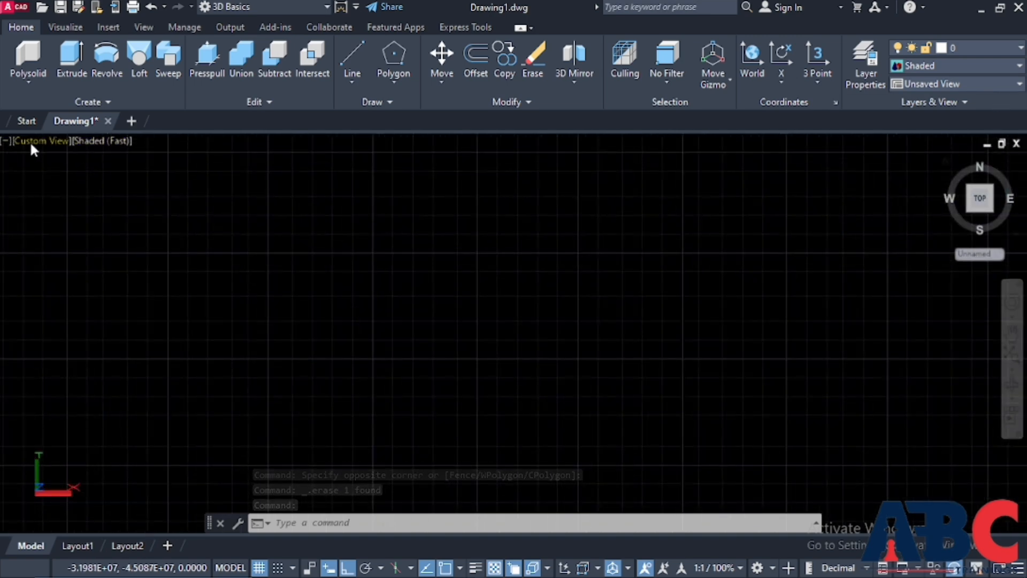
pyautogui.click(987, 204)
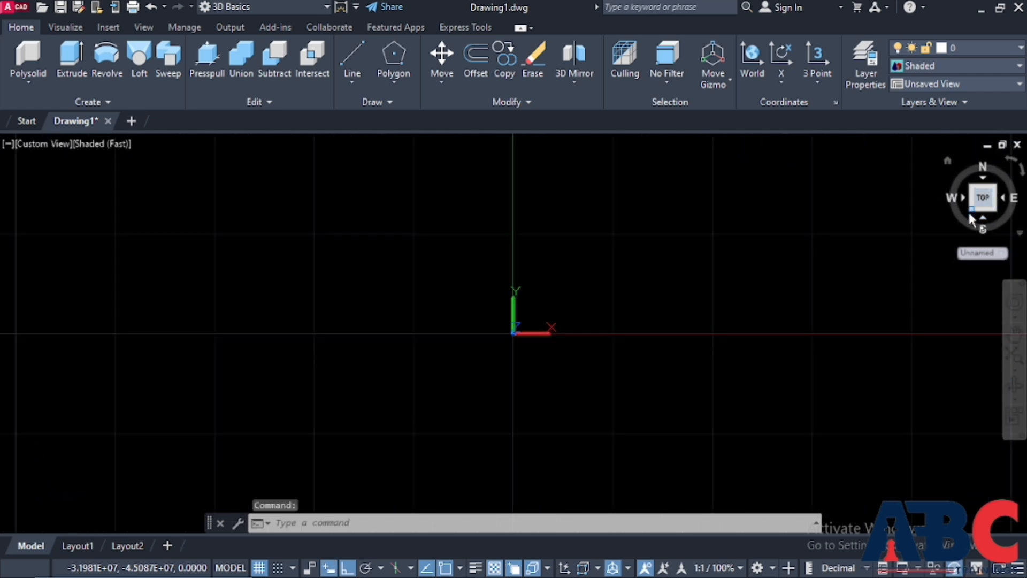
pyautogui.click(971, 216)
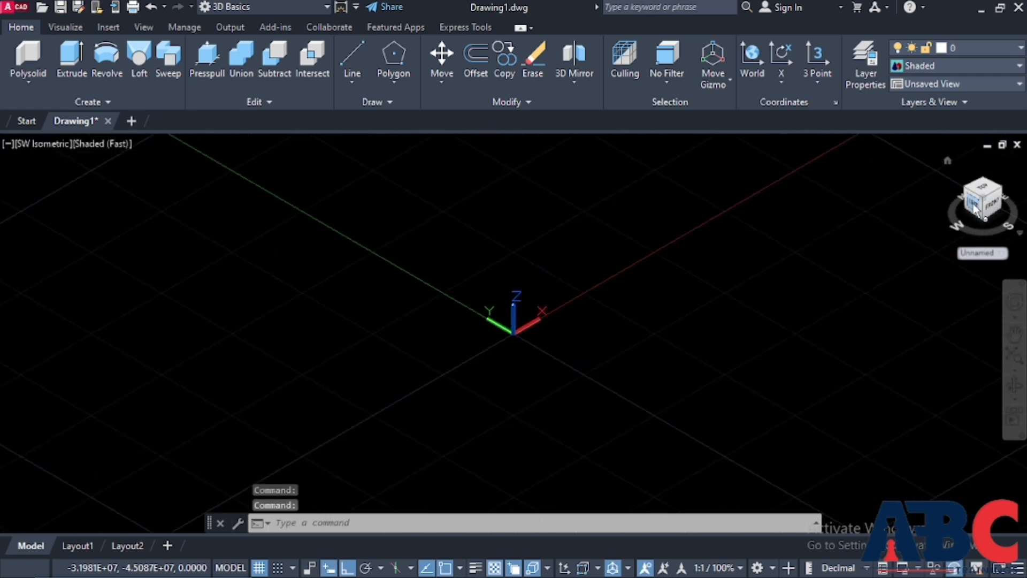
pyautogui.click(973, 206)
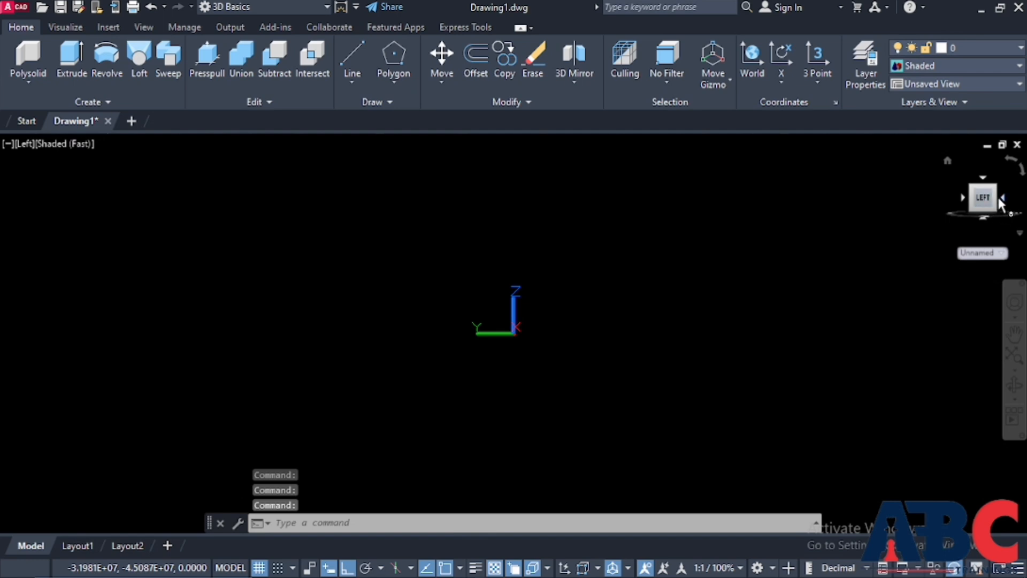
pyautogui.click(1005, 203)
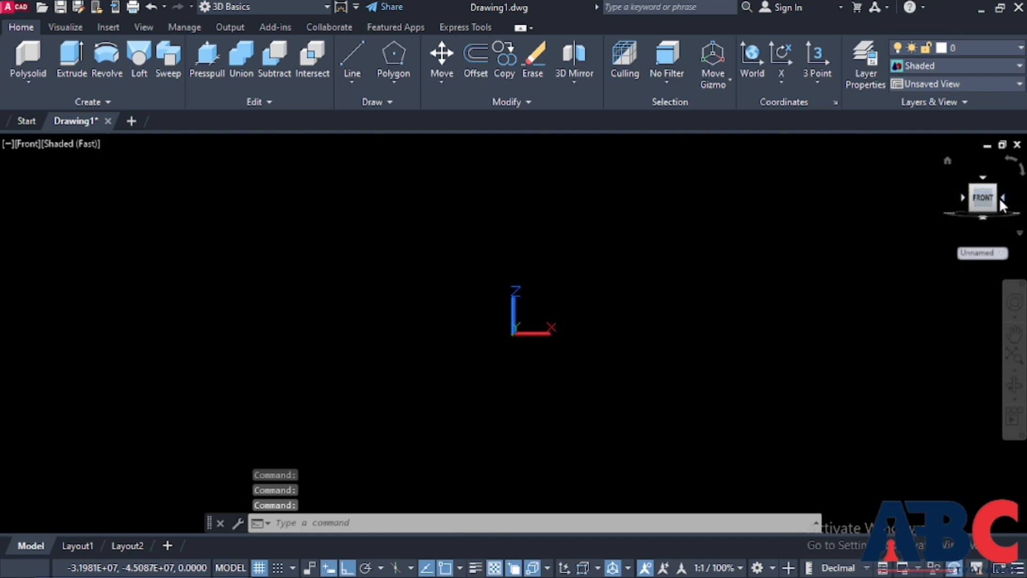
pyautogui.click(1003, 198)
pyautogui.click(986, 216)
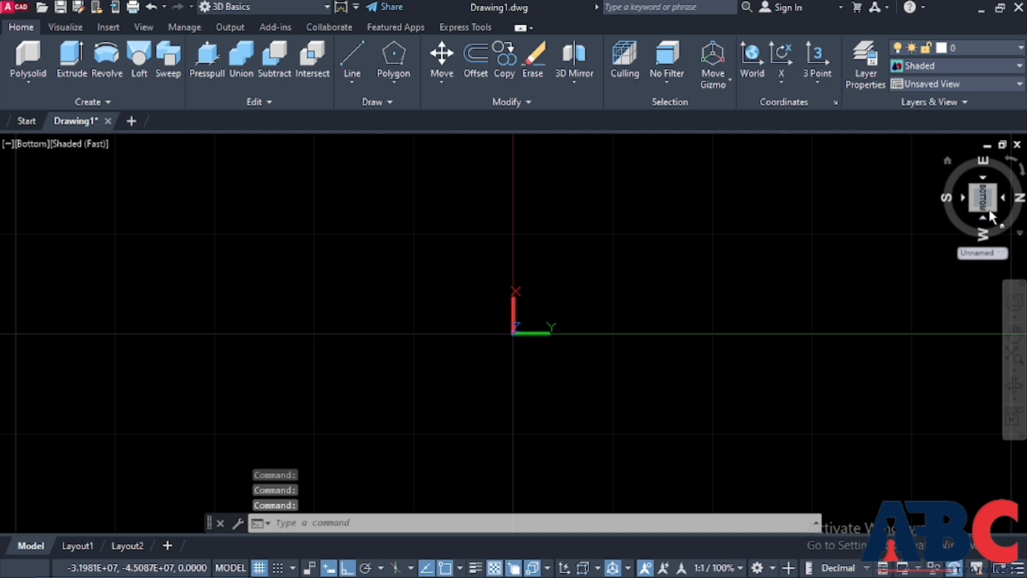
# - Set the viewport to the Top preset view
pyautogui.click(31, 142)
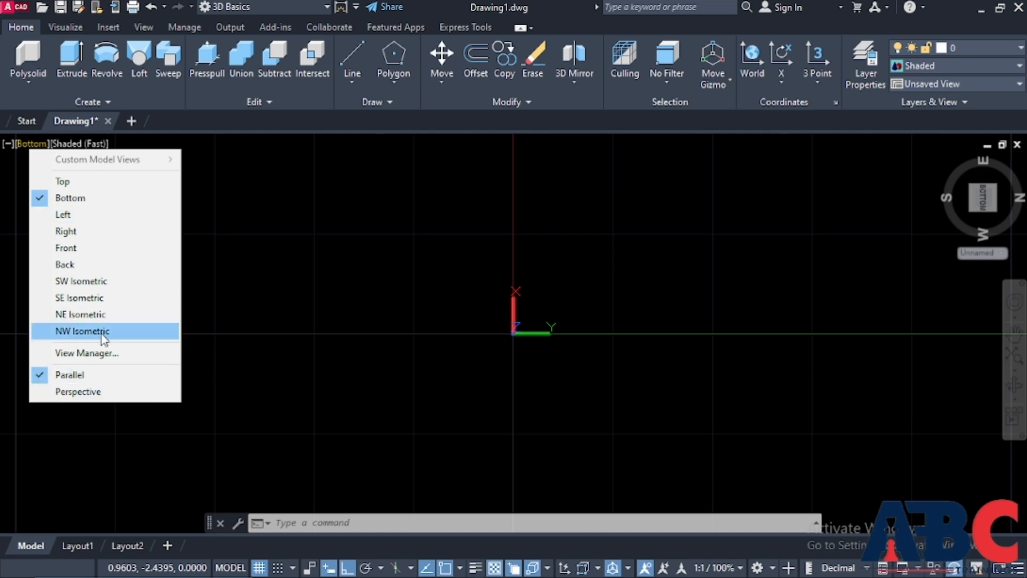
pyautogui.click(63, 181)
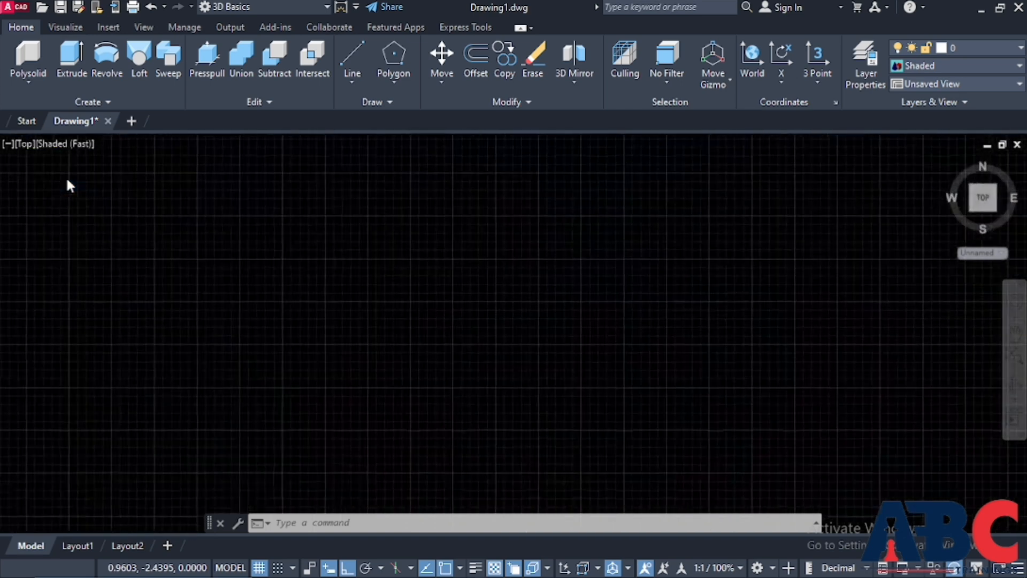
pyautogui.scroll(-6, 312, 351)
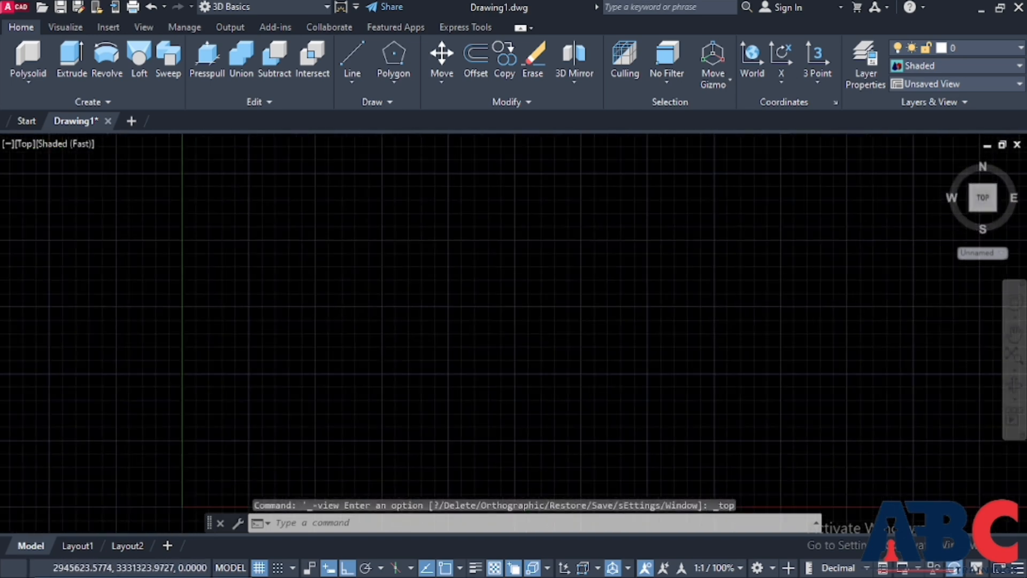
pyautogui.scroll(-3, 642, 311)
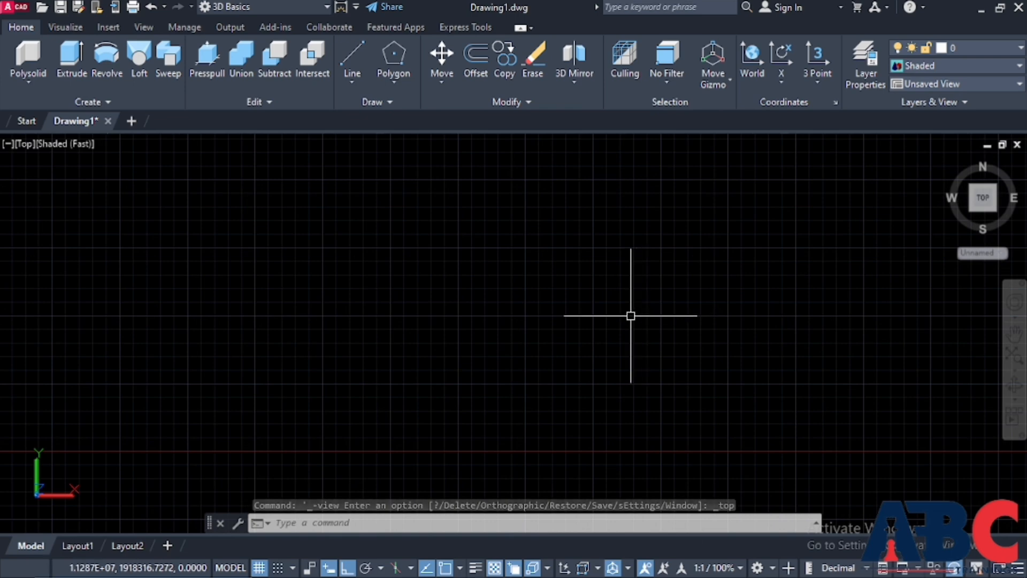
# - Draw a single-segment polyline straight down along the Y direction, about 2.77 million units long, as an axis
pyautogui.write('pl')
pyautogui.press('Return')
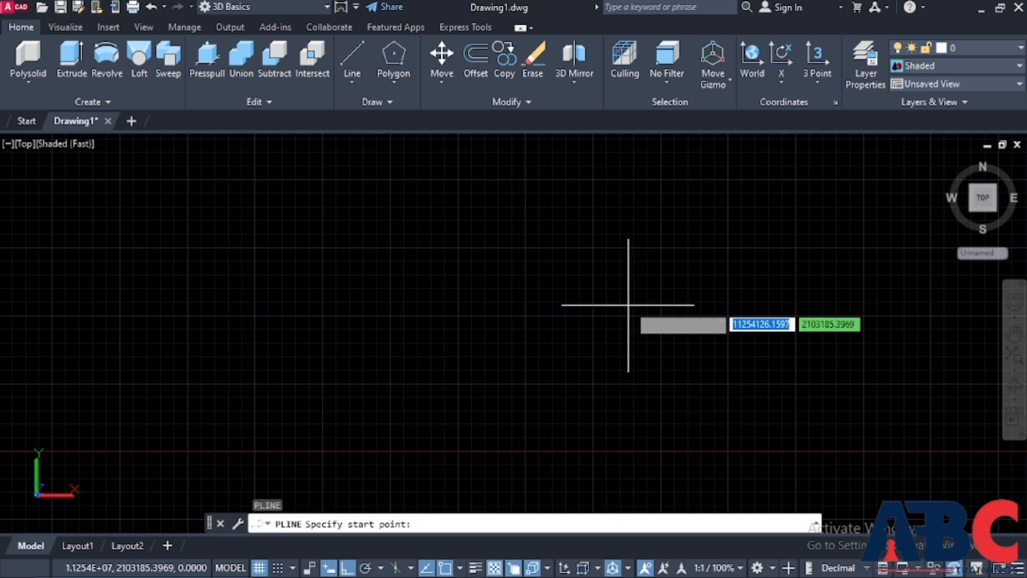
pyautogui.click(291, 161)
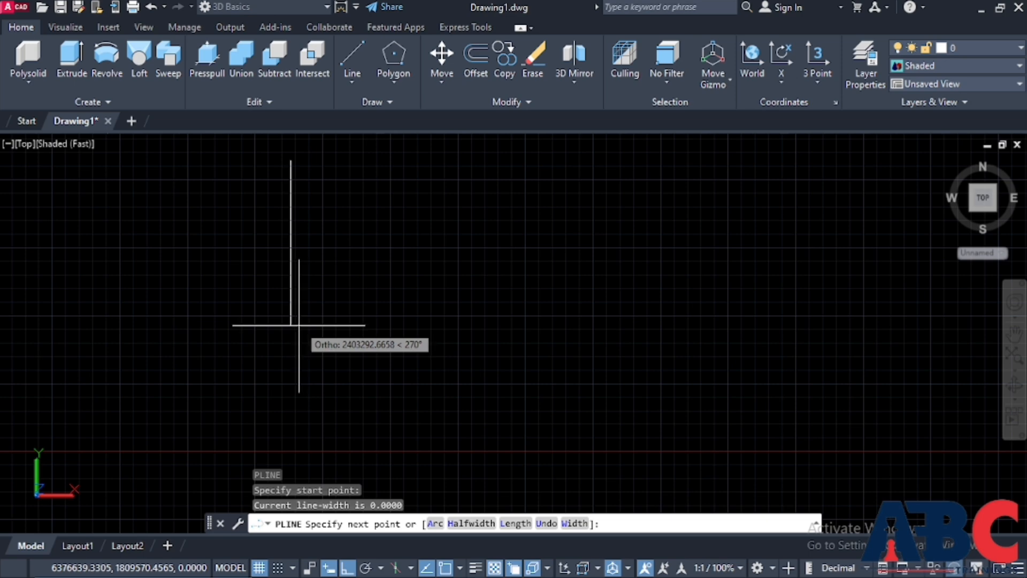
pyautogui.click(301, 352)
pyautogui.press('Escape')
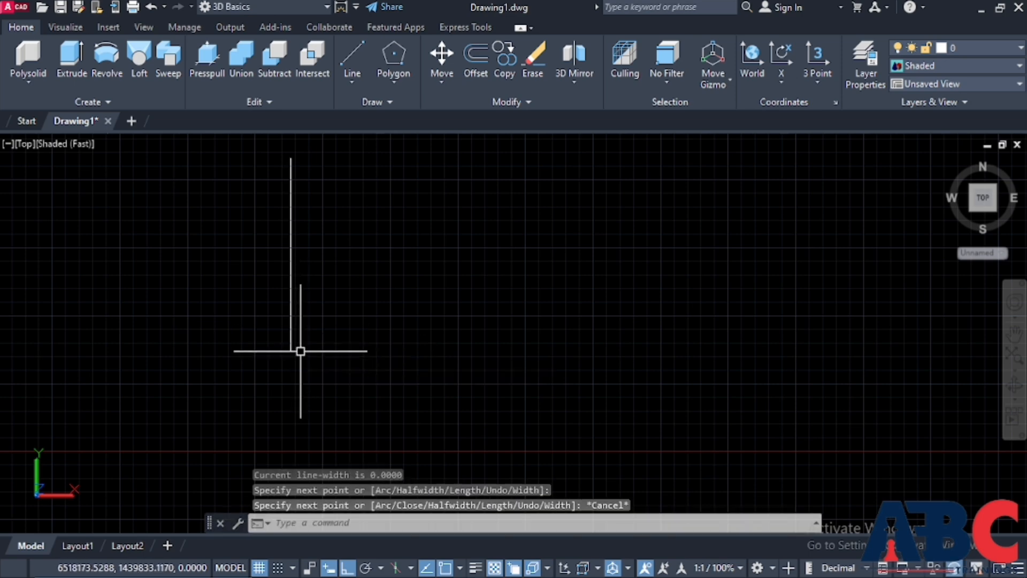
# - Draw a freehand three-point arc on the negative X side of the vertical line, roughly a semicircle opening toward the line
pyautogui.scroll(-4, 301, 352)
pyautogui.scroll(3, 259, 314)
pyautogui.scroll(3, 272, 309)
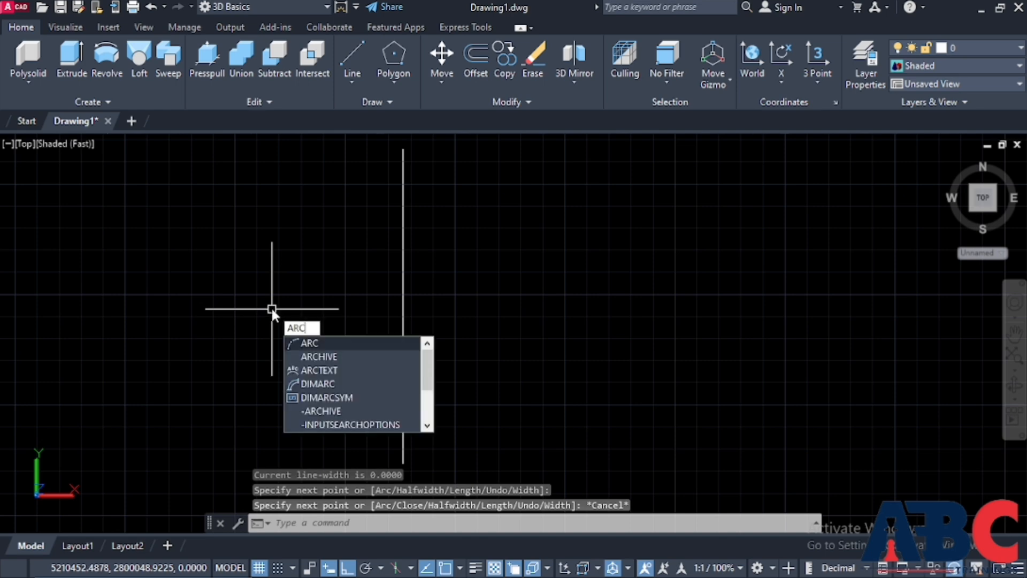
pyautogui.press('Return')
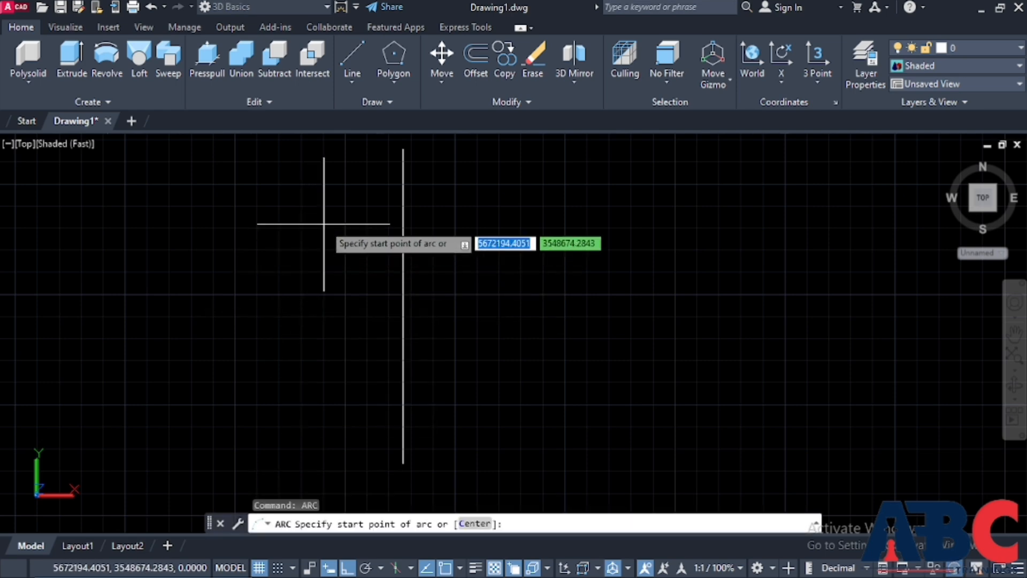
pyautogui.click(324, 223)
pyautogui.click(220, 320)
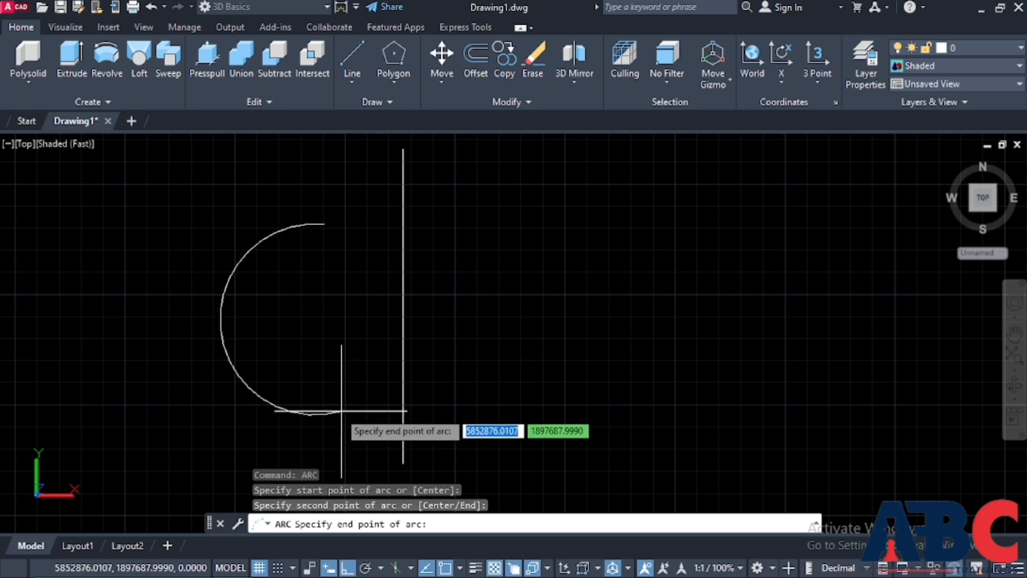
pyautogui.click(320, 417)
pyautogui.press('Escape')
# - Start revolving the arc, defining the revolution axis from the vertical line's midpoint to its lower endpoint
pyautogui.scroll(-3, 317, 273)
pyautogui.scroll(-1, 287, 207)
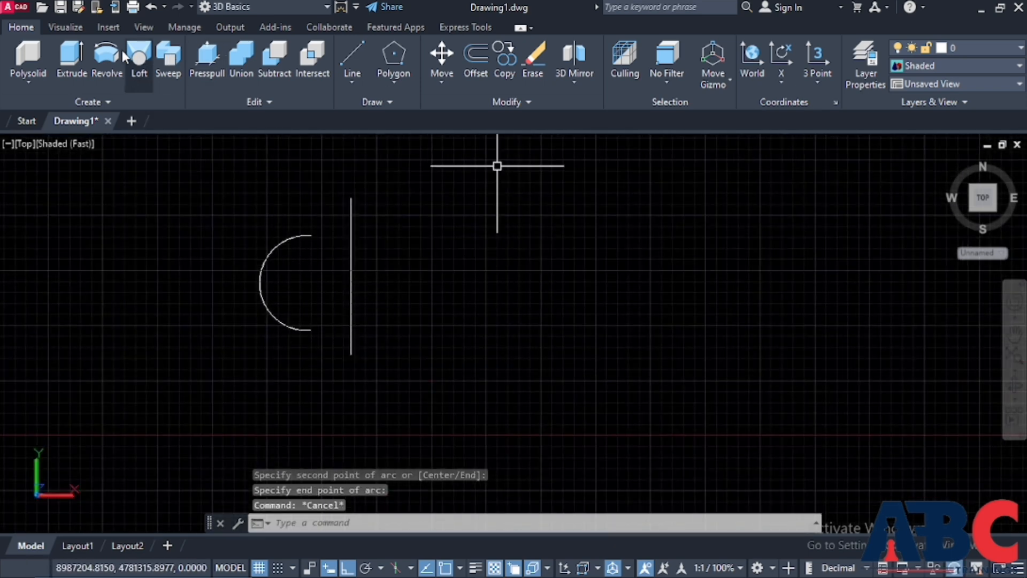
pyautogui.write('r')
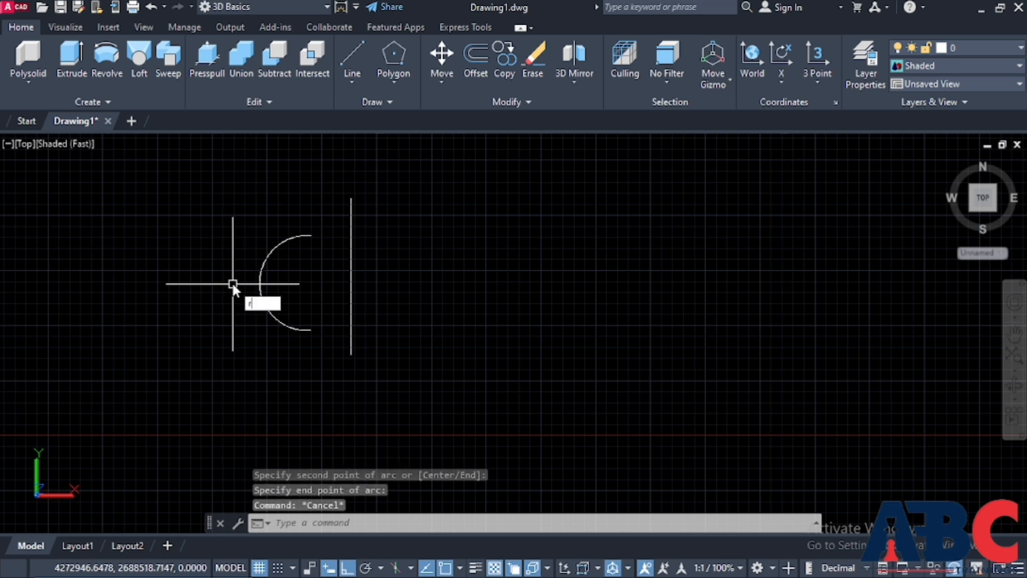
pyautogui.write('ev')
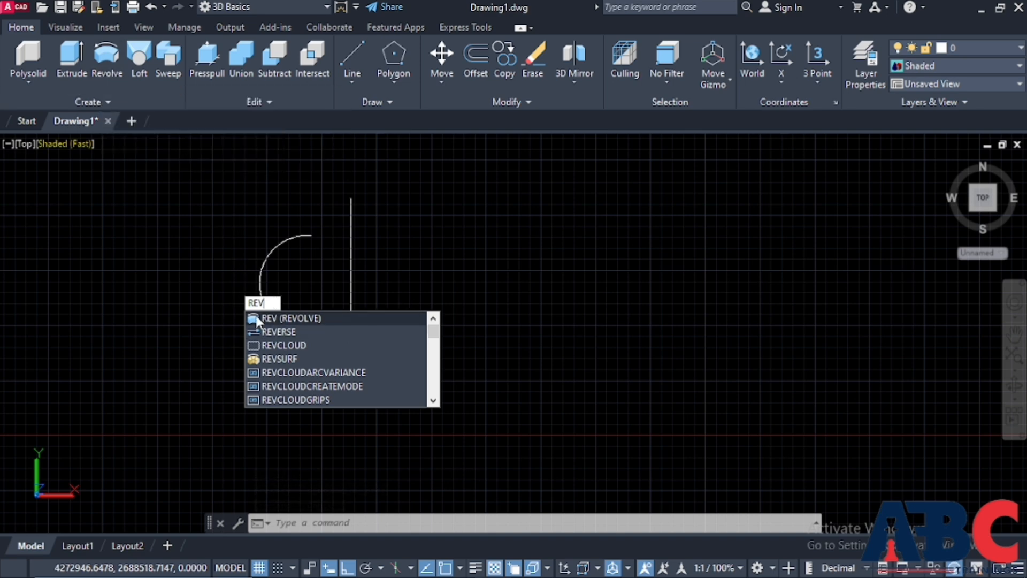
pyautogui.press('Return')
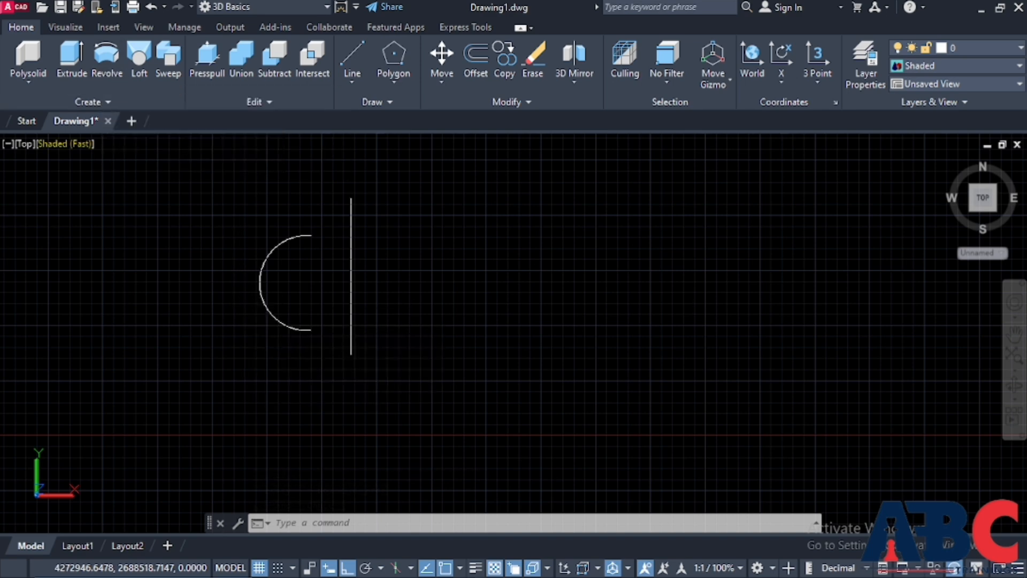
pyautogui.click(288, 324)
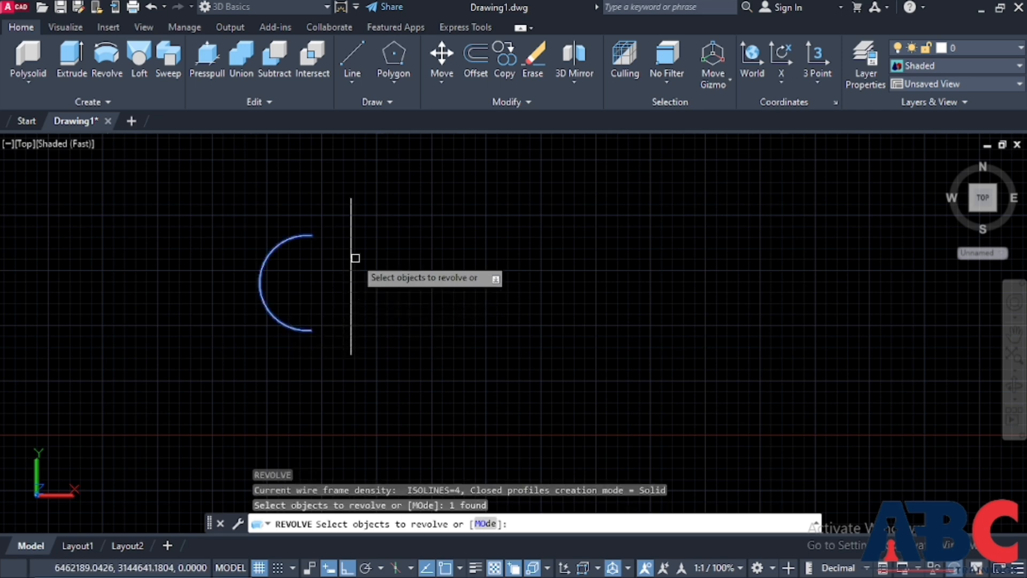
pyautogui.press('Return')
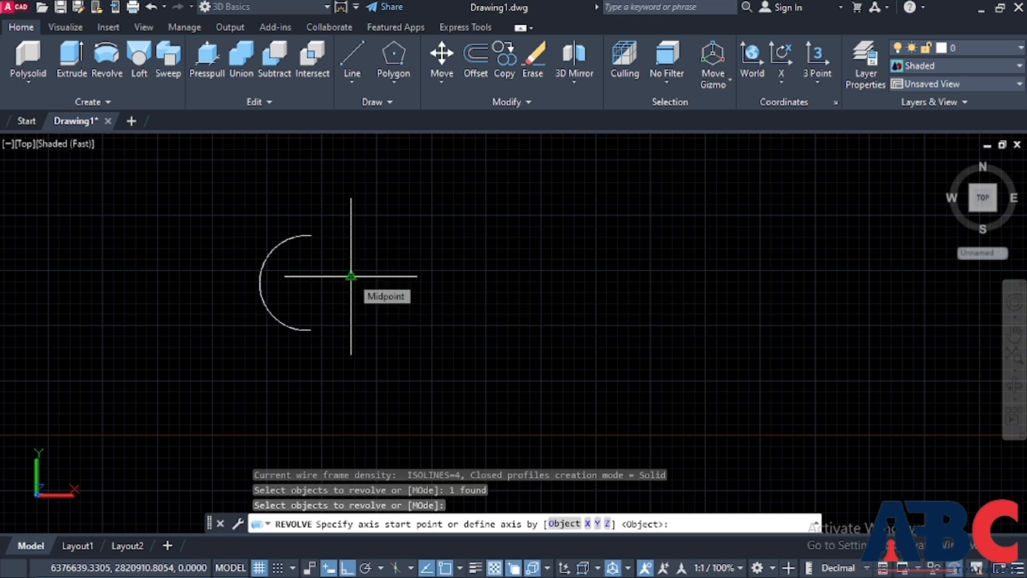
pyautogui.click(351, 276)
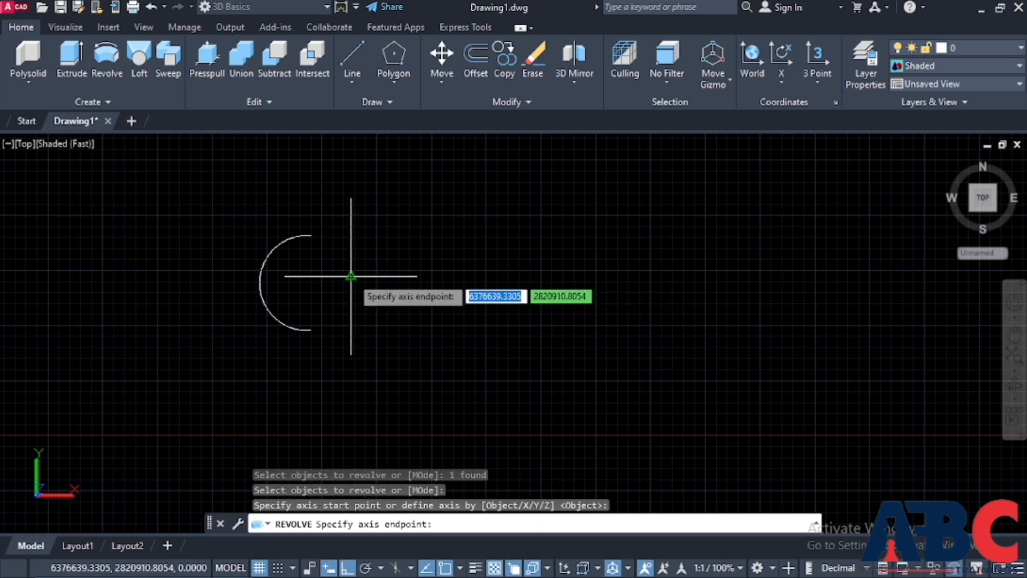
pyautogui.click(351, 355)
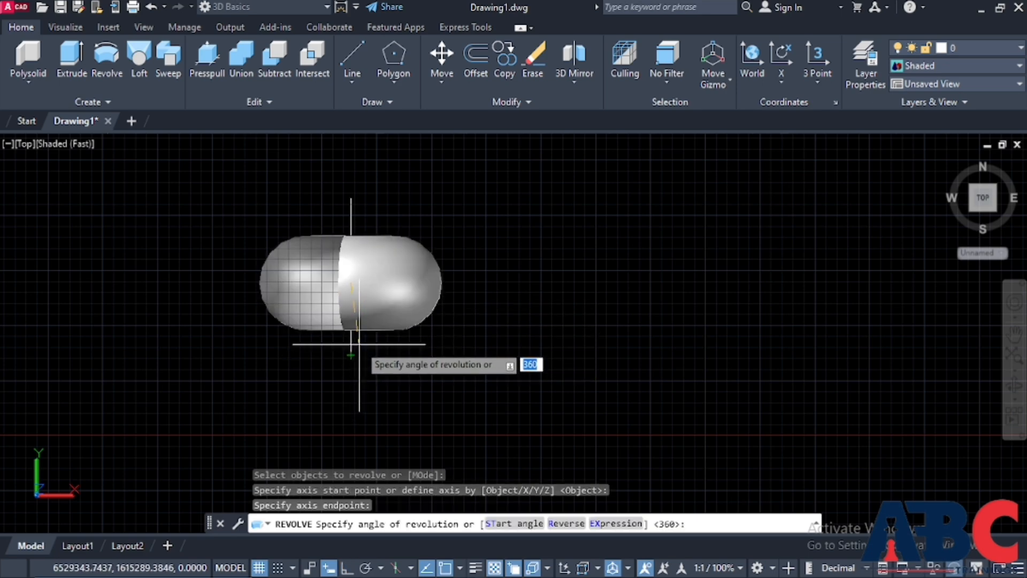
# - Finish the revolve at a freehand angle short of a full turn, leaving an open gap in the ring-shaped surface
pyautogui.keyDown('shift'); pyautogui.moveTo(359, 345); pyautogui.dragTo(447, 223, button='middle'); pyautogui.keyUp('shift')
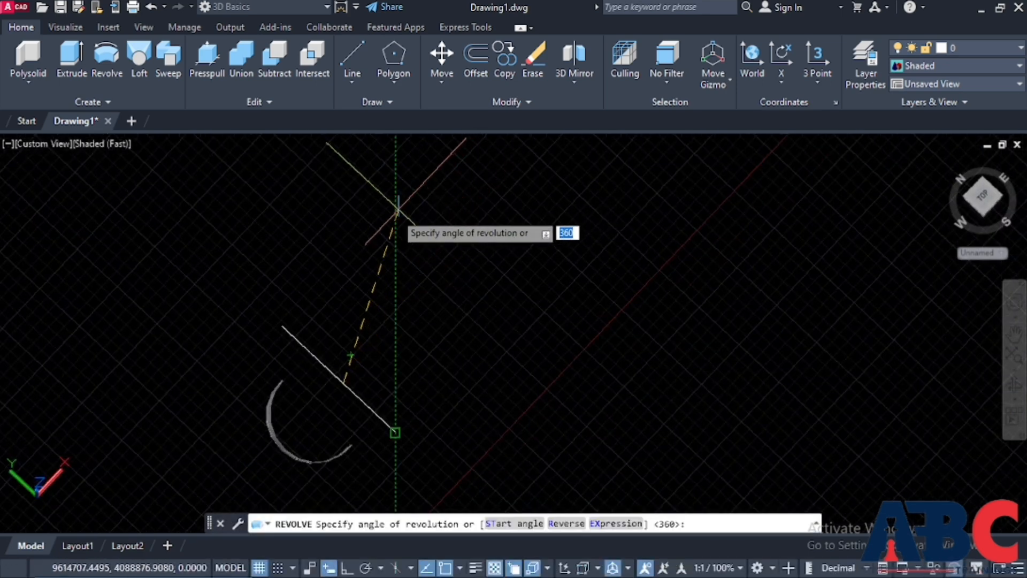
pyautogui.keyDown('shift'); pyautogui.moveTo(328, 380); pyautogui.dragTo(275, 224, button='middle'); pyautogui.keyUp('shift')
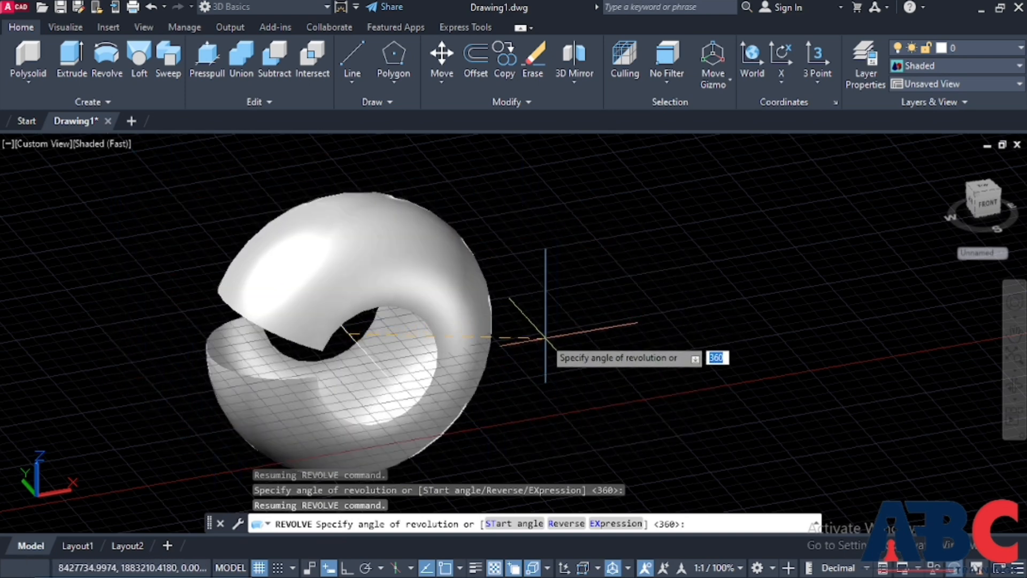
pyautogui.click(513, 362)
pyautogui.scroll(-5, 438, 313)
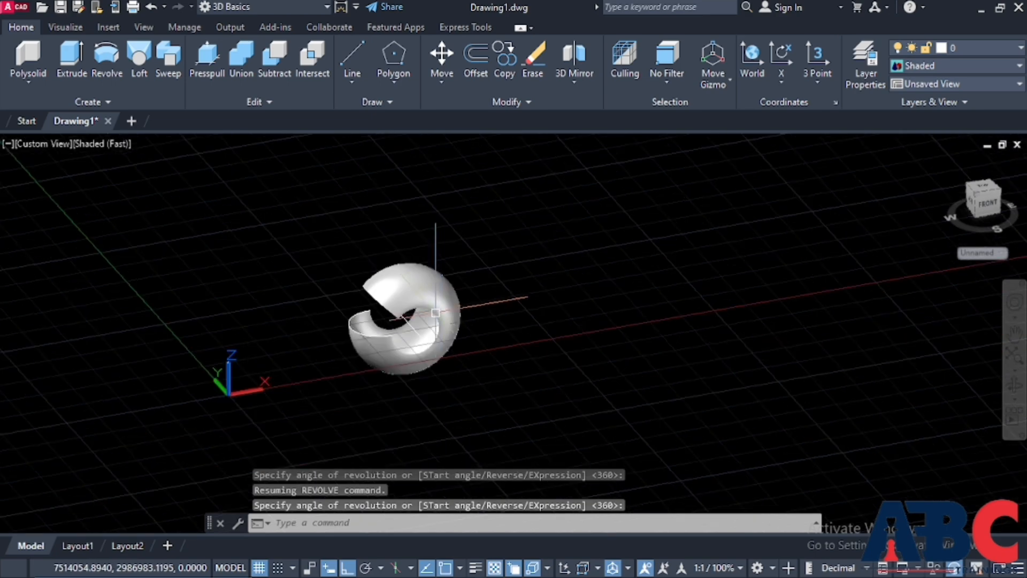
# - Erase the revolved surface together with its arc profile and axis line, leaving the model space empty
pyautogui.scroll(5, 435, 311)
pyautogui.scroll(-2, 169, 266)
pyautogui.keyDown('shift'); pyautogui.moveTo(486, 312); pyautogui.dragTo(332, 330, button='middle'); pyautogui.keyUp('shift')
pyautogui.click(318, 293)
pyautogui.press('Delete')
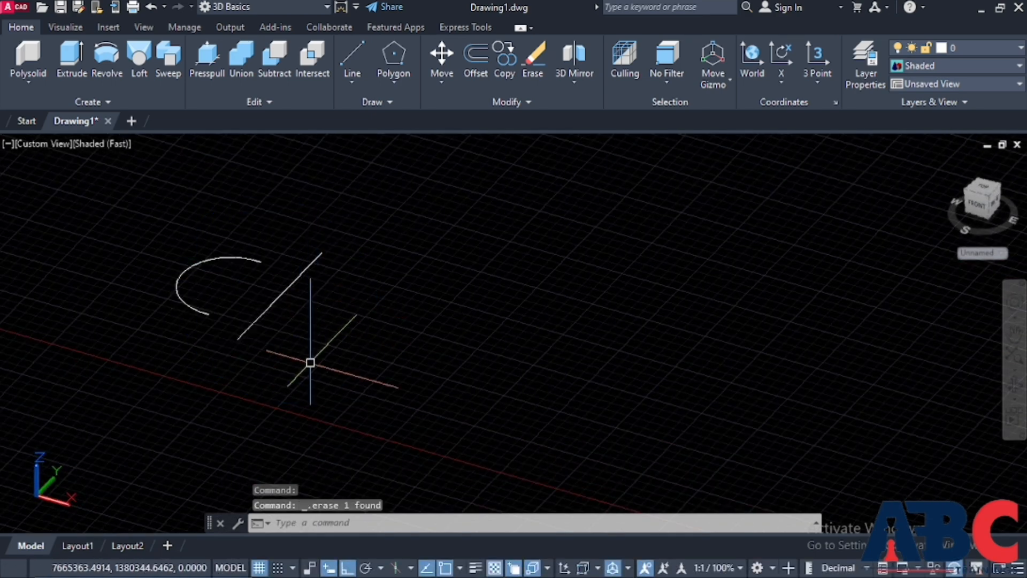
pyautogui.click(412, 372)
pyautogui.click(134, 224)
pyautogui.press('Delete')
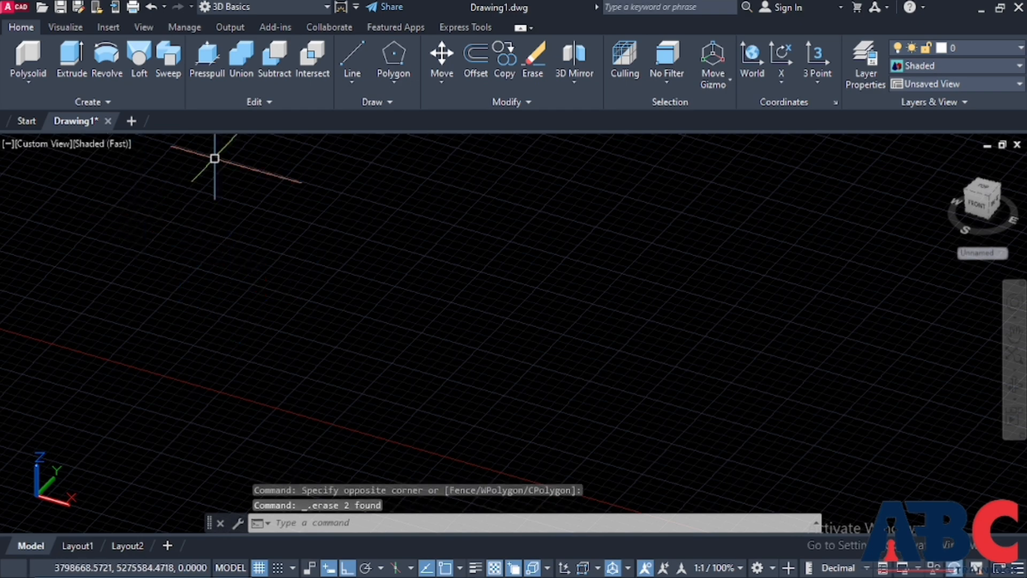
# - Return the viewport to the Top view
pyautogui.scroll(-5, 222, 330)
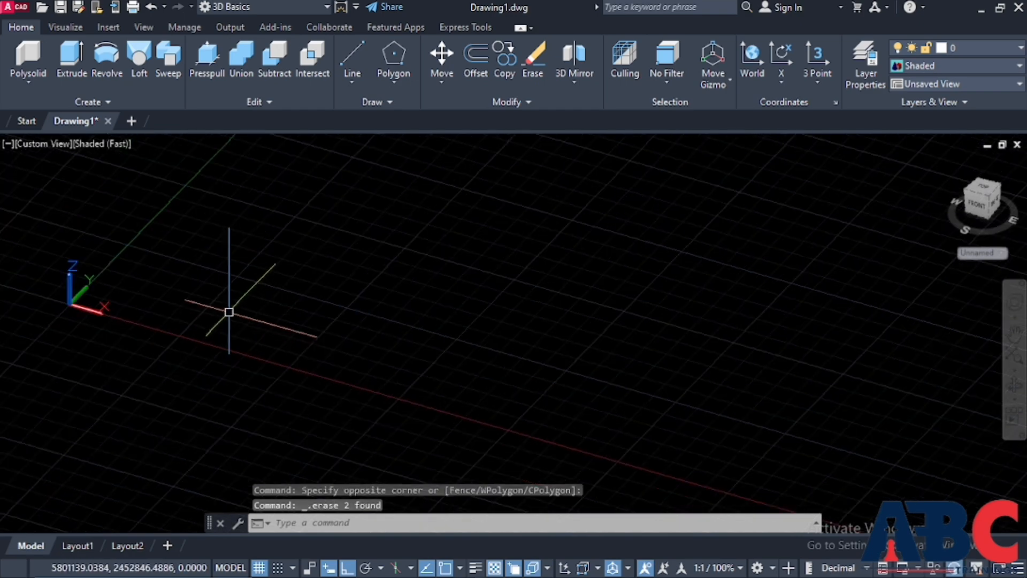
pyautogui.keyDown('shift'); pyautogui.moveTo(214, 291); pyautogui.dragTo(257, 301, button='middle'); pyautogui.keyUp('shift')
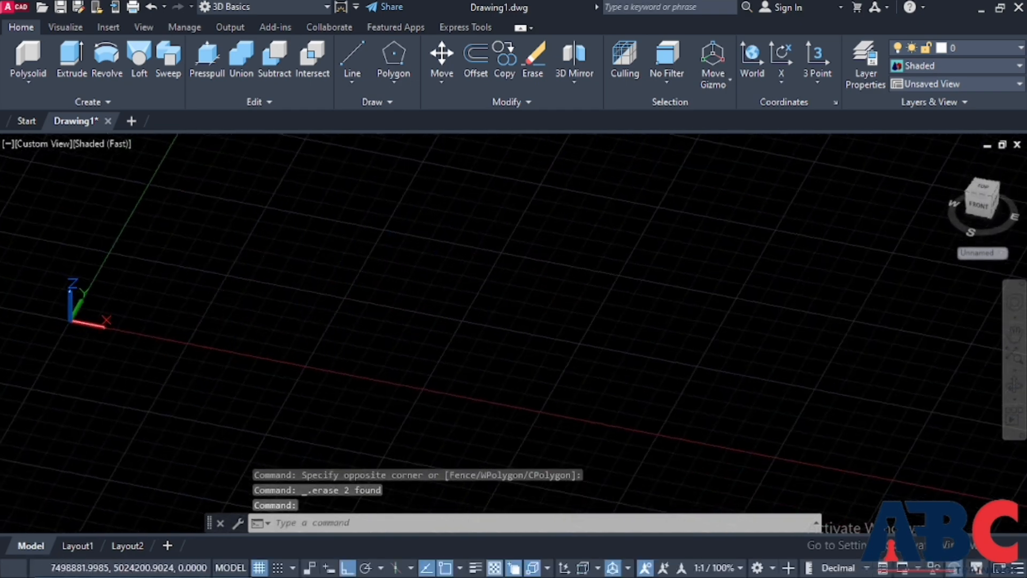
pyautogui.click(978, 188)
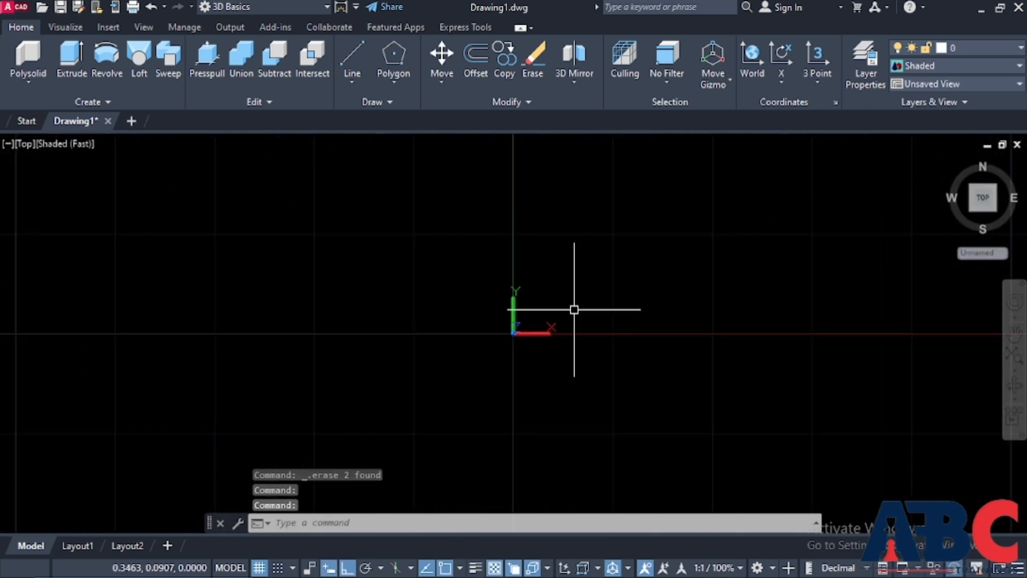
# - Draw a freehand circle with a radius of about 1 unit in the positive XY area
pyautogui.scroll(2, 820, 206)
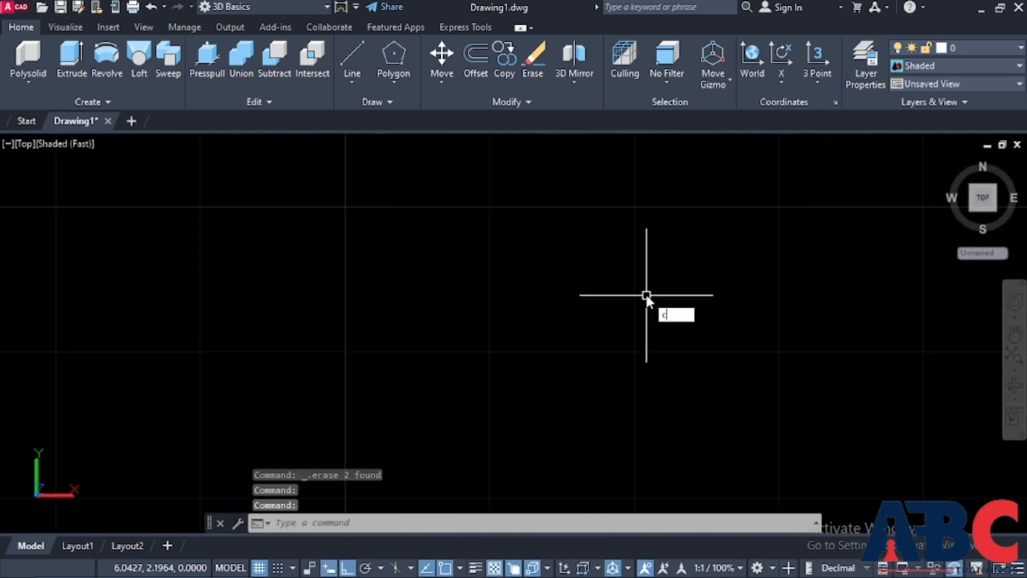
pyautogui.press('Return')
pyautogui.click(520, 324)
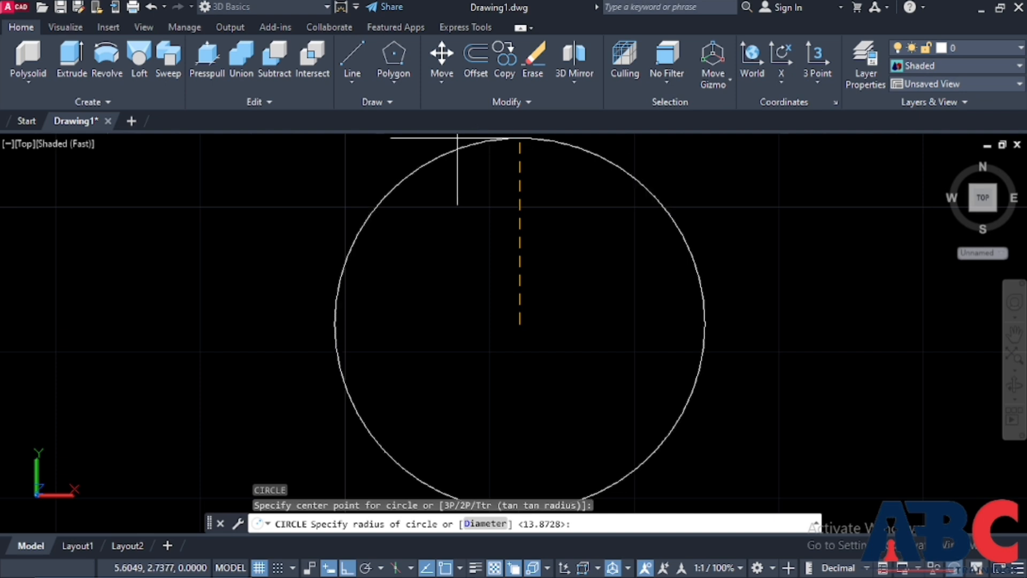
pyautogui.scroll(-4, 365, 239)
pyautogui.scroll(5, 370, 230)
pyautogui.click(287, 165)
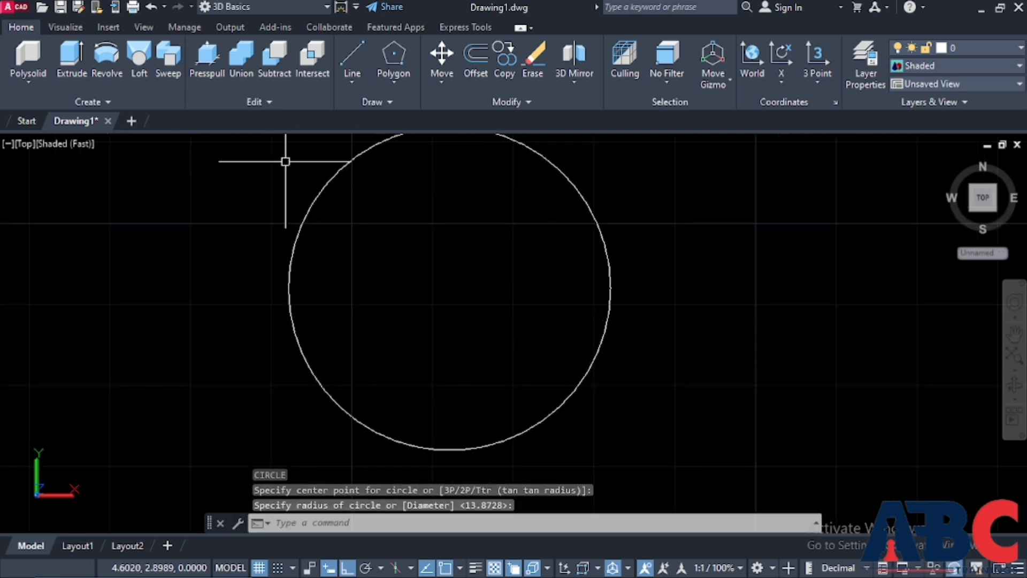
# - Draw a smaller concentric circle with a radius of about 0.61 units inside the first circle
pyautogui.scroll(-3, 380, 281)
pyautogui.scroll(-2, 453, 305)
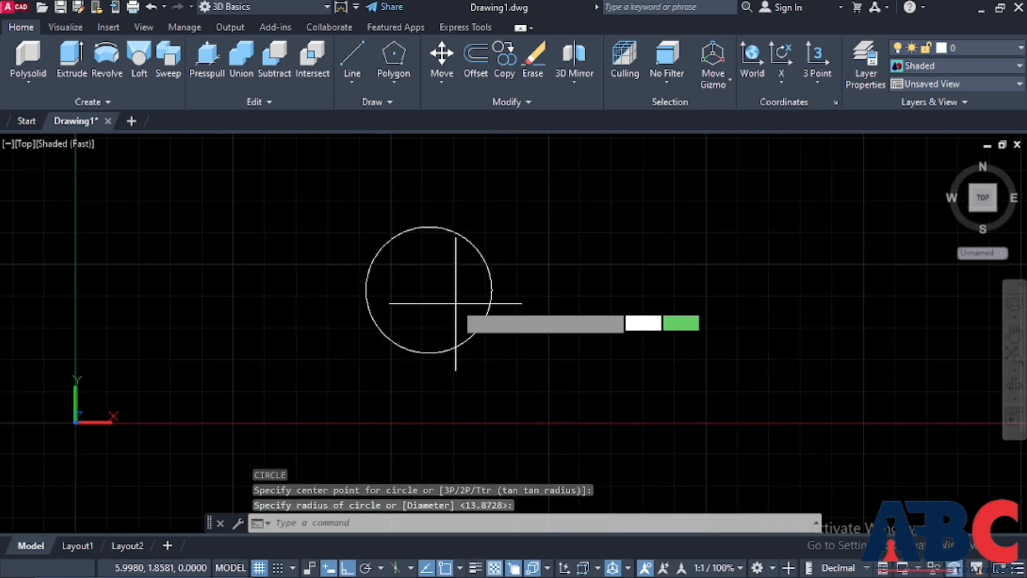
pyautogui.press('Return')
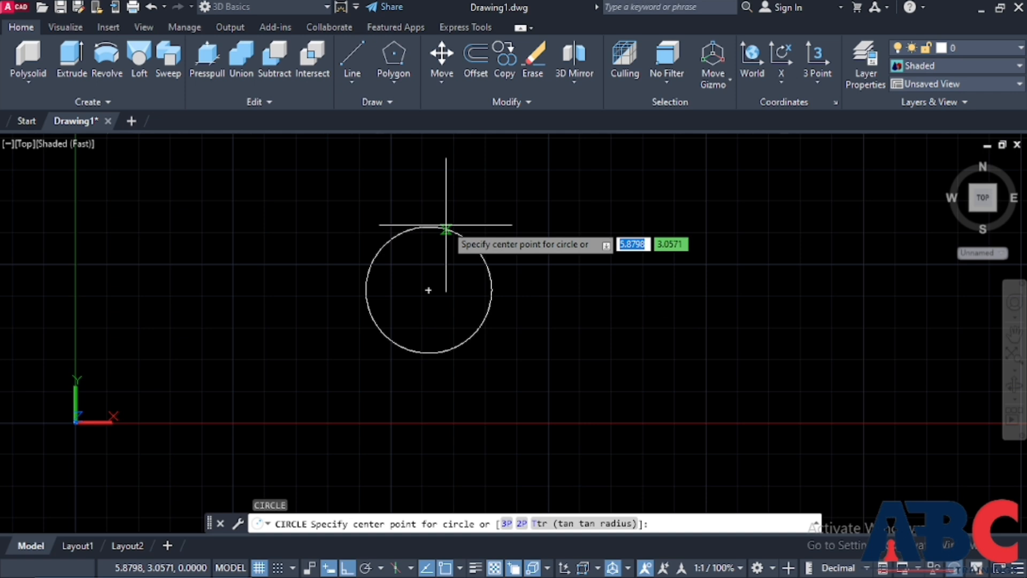
pyautogui.click(428, 289)
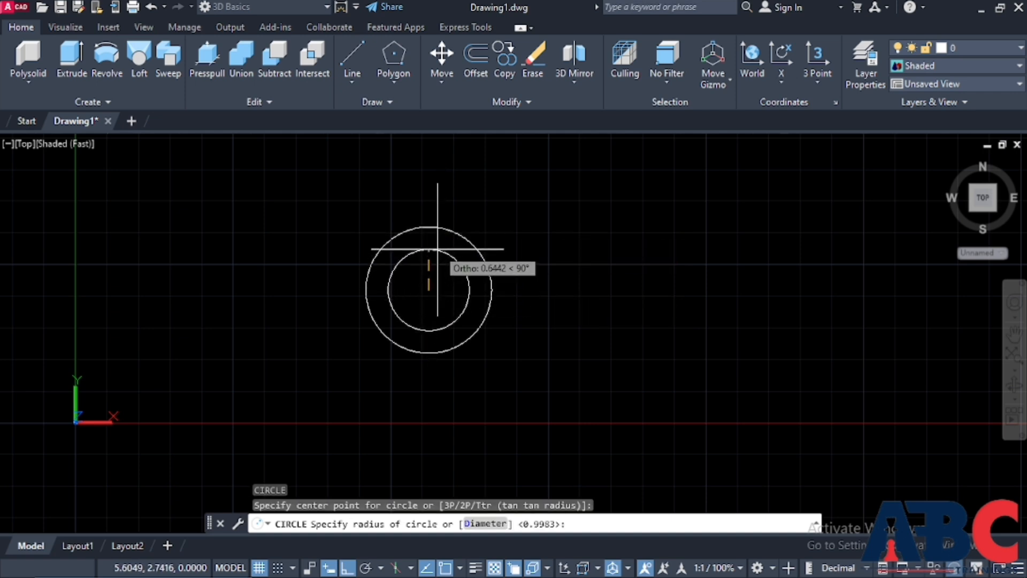
pyautogui.press('Escape')
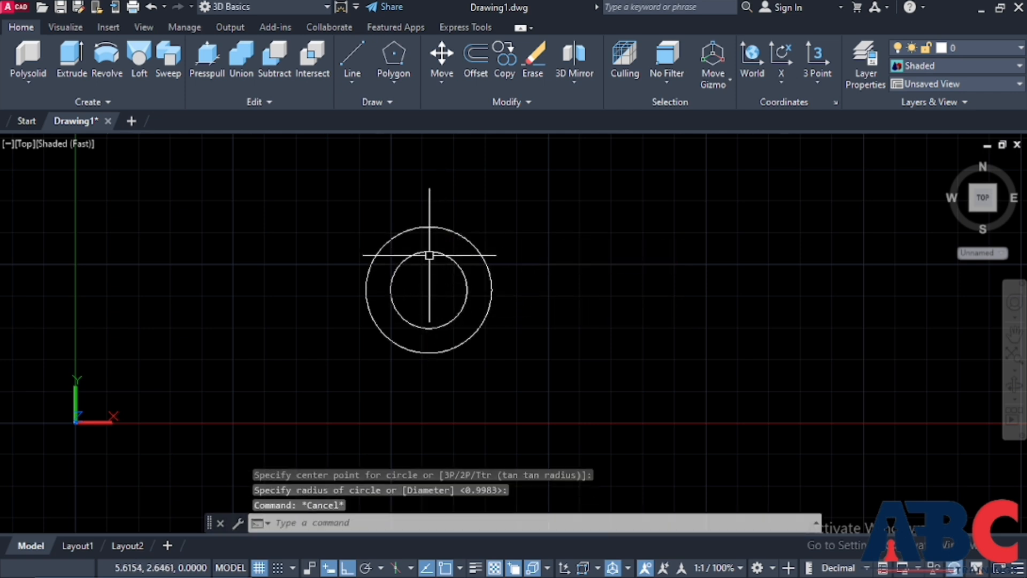
# - Draw a third circle from the same center, snapping its radius to the outer circle's top quadrant so both coincide
pyautogui.write('c')
pyautogui.press('Return')
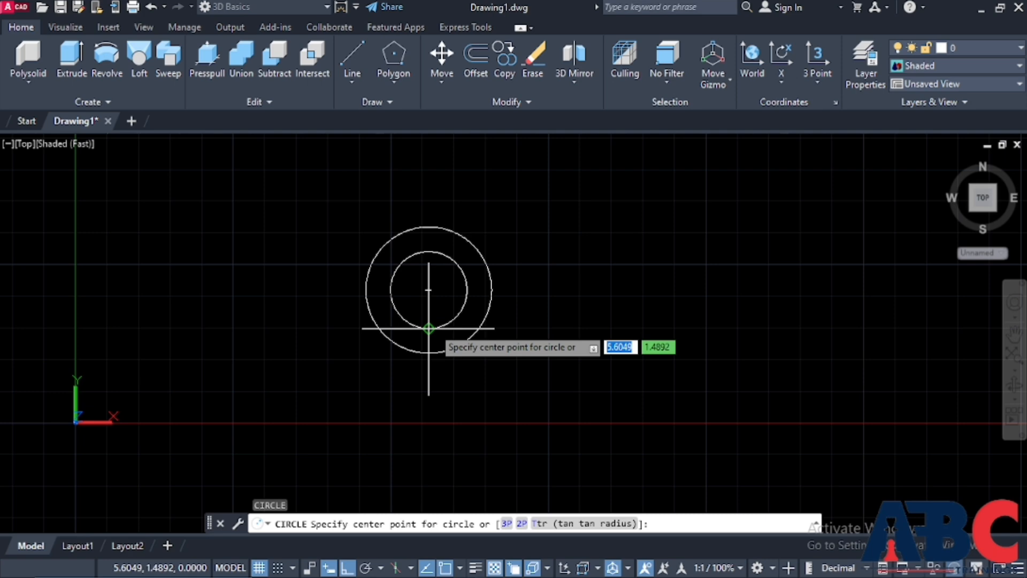
pyautogui.click(429, 290)
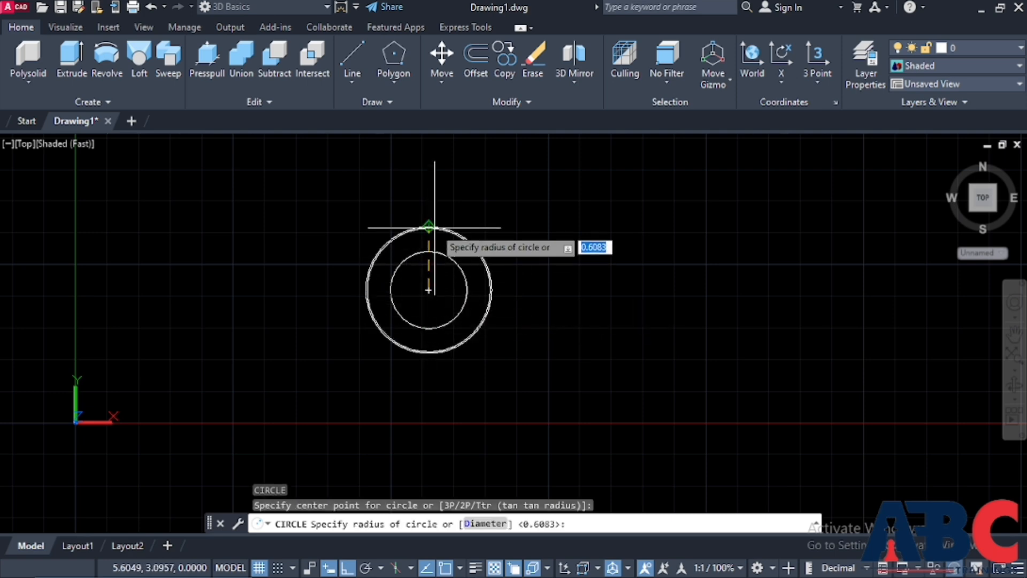
pyautogui.press('Escape')
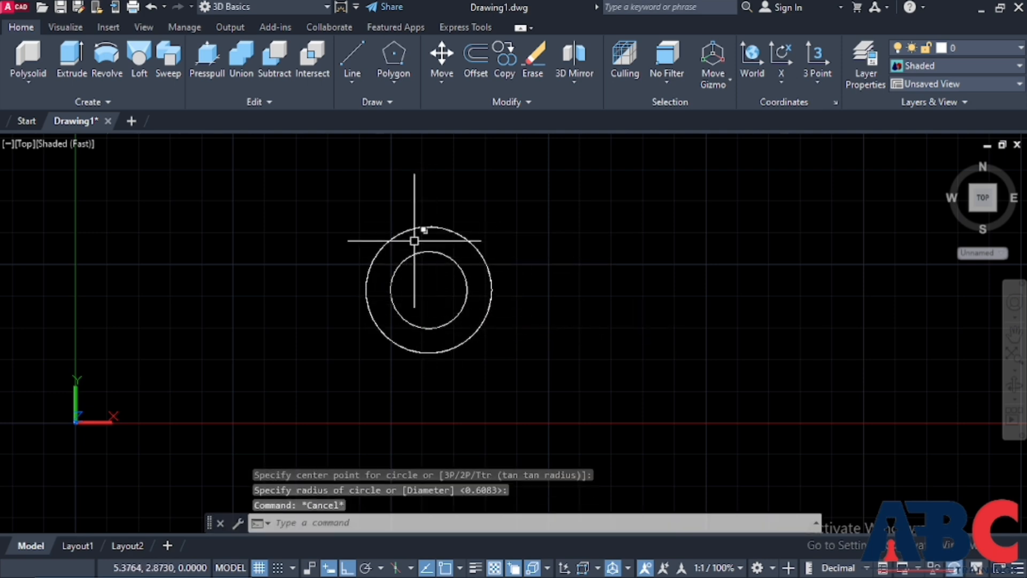
# - Raise one of the two coincident outer circles straight up along Z by roughly 3 units in an orbited 3D view
pyautogui.keyDown('shift'); pyautogui.moveTo(631, 379); pyautogui.dragTo(624, 238, button='middle'); pyautogui.keyUp('shift')
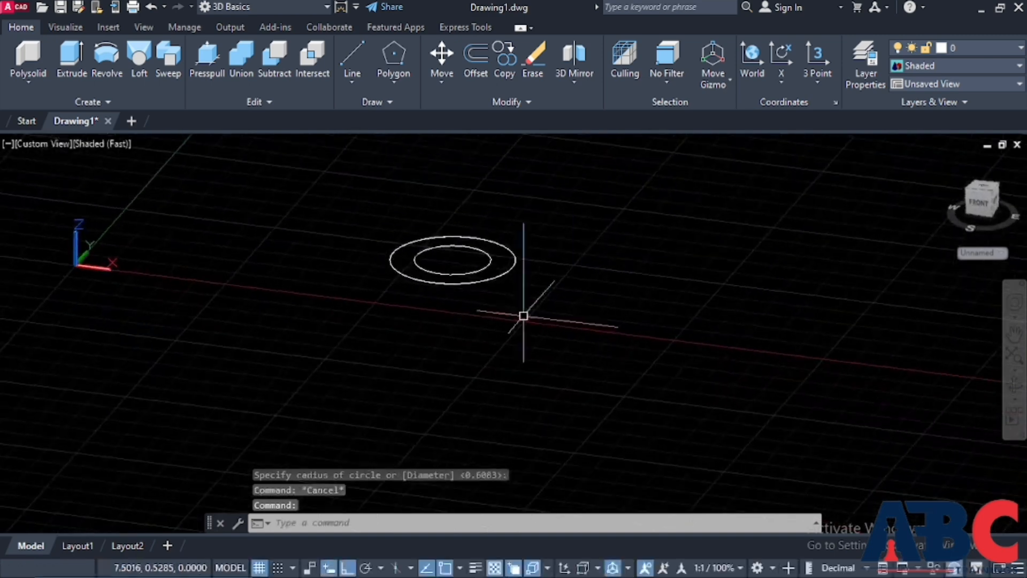
pyautogui.scroll(-2, 523, 316)
pyautogui.scroll(3, 509, 255)
pyautogui.scroll(3, 515, 333)
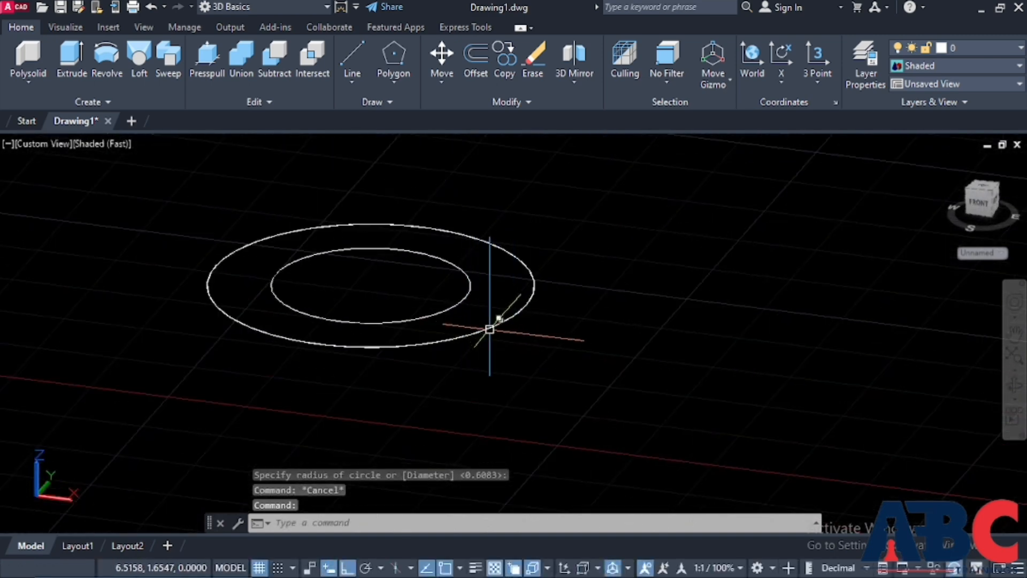
pyautogui.click(489, 329)
pyautogui.scroll(-3, 406, 341)
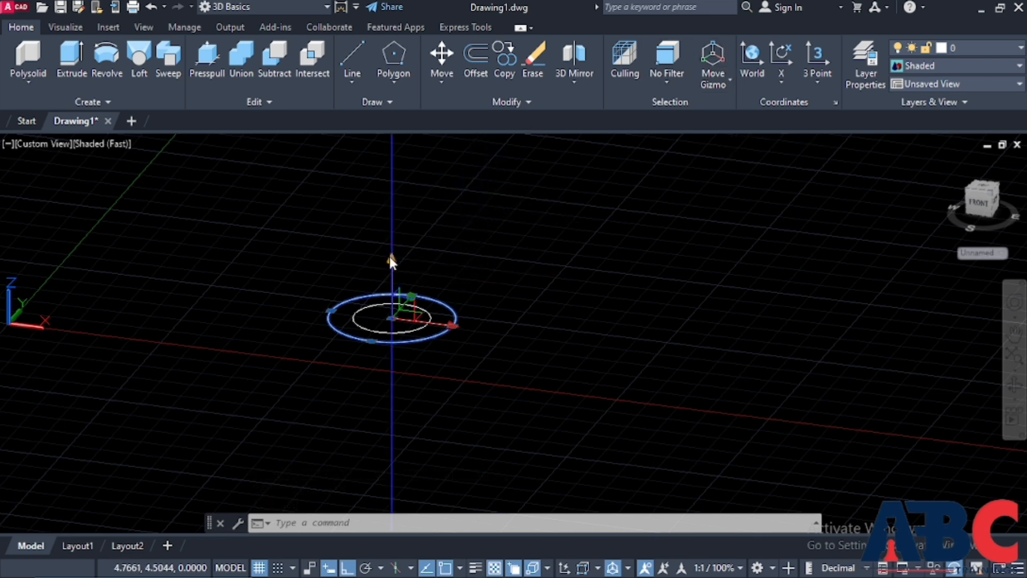
pyautogui.click(392, 318)
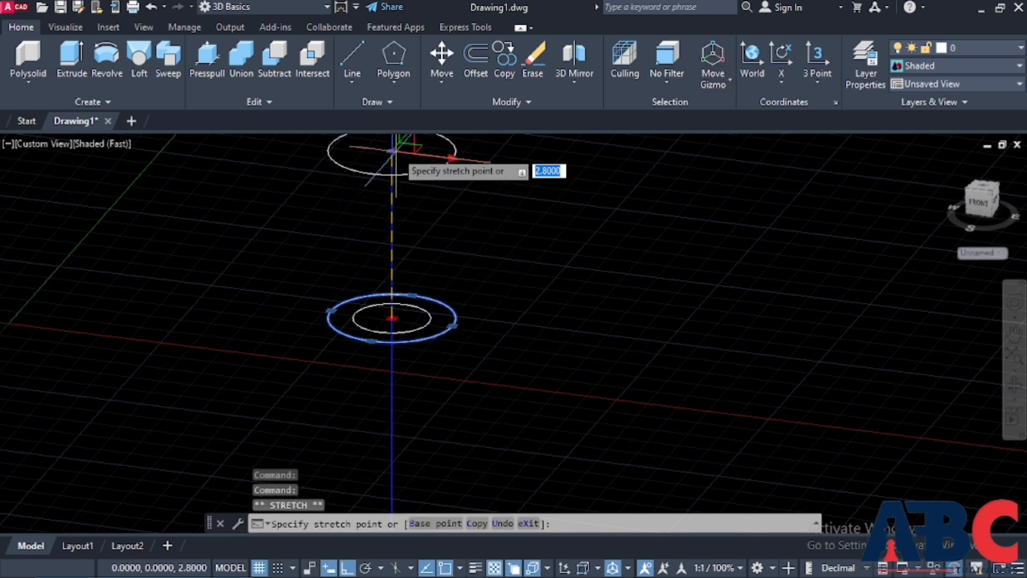
pyautogui.click(396, 138)
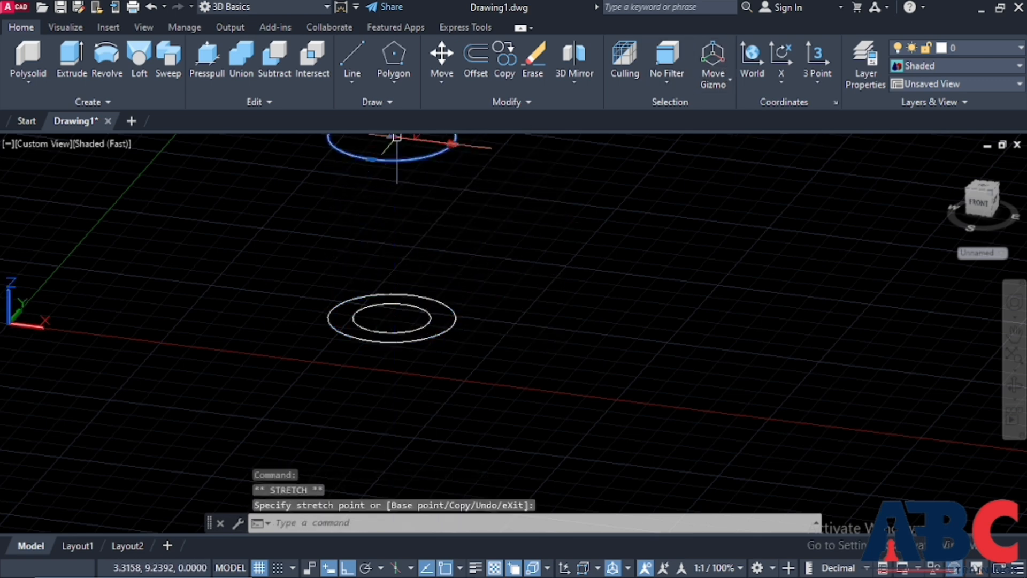
pyautogui.click(429, 322)
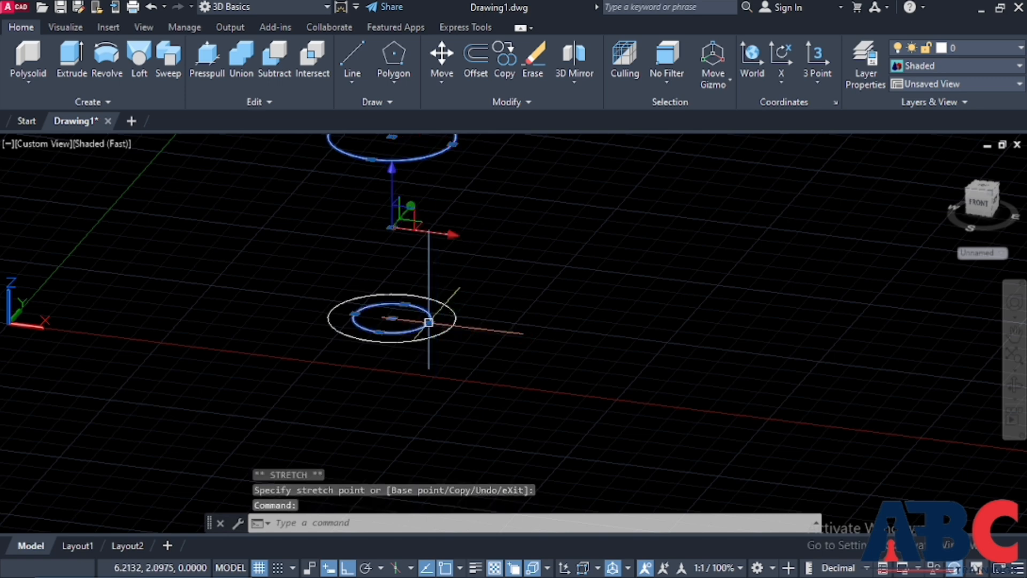
pyautogui.click(393, 170)
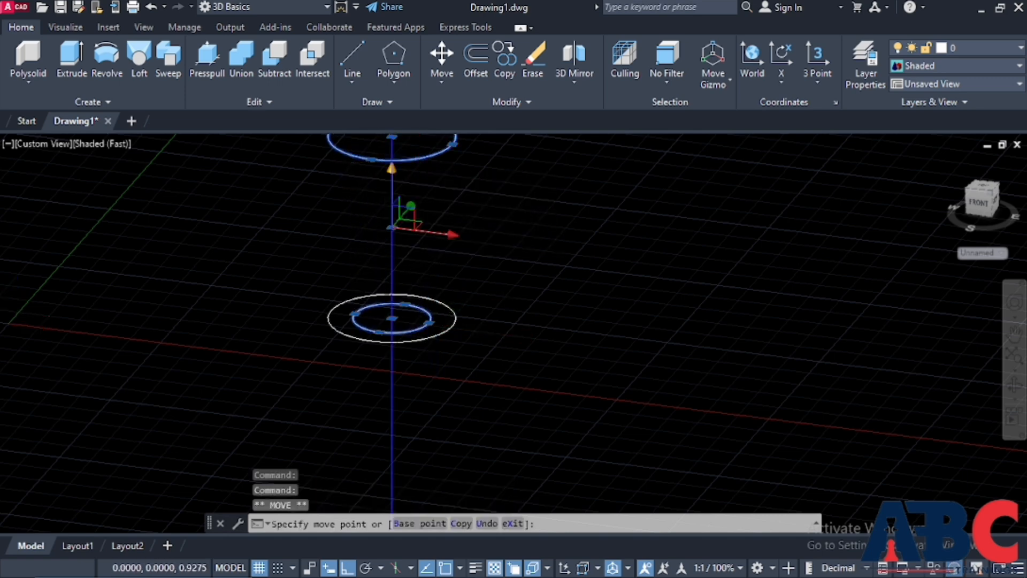
pyautogui.press('Escape')
pyautogui.scroll(-3, 413, 360)
pyautogui.press('Escape')
# - Raise the small inner circle straight up along Z to slightly below midway between the two larger circles
pyautogui.scroll(3, 427, 369)
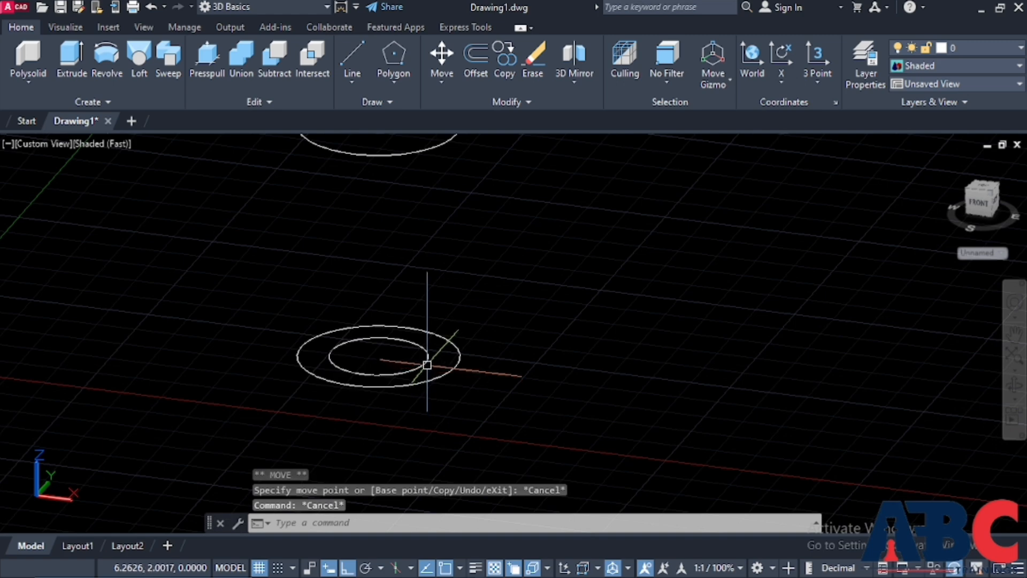
pyautogui.click(427, 362)
pyautogui.click(377, 357)
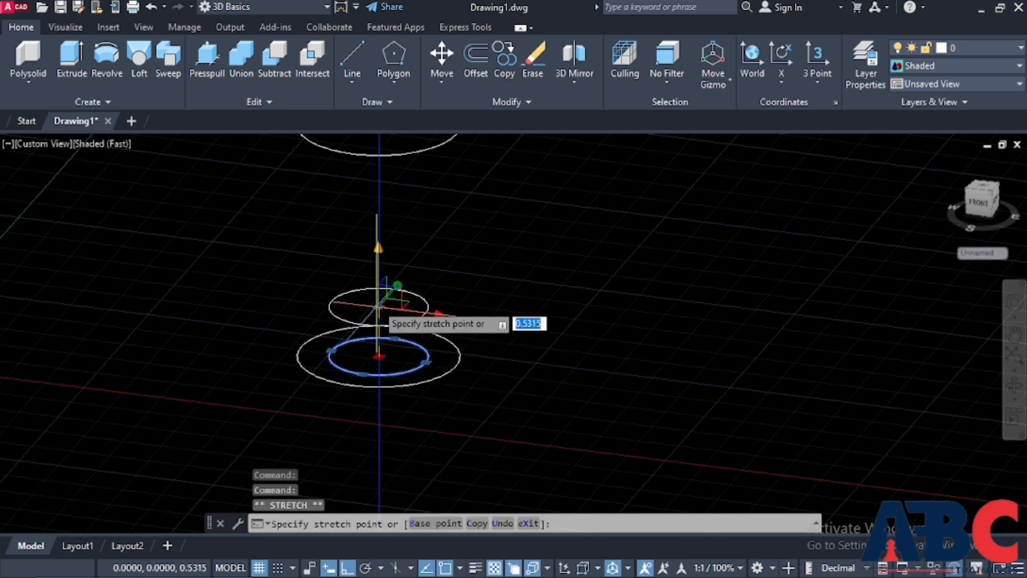
pyautogui.press('Escape')
pyautogui.scroll(-2, 463, 407)
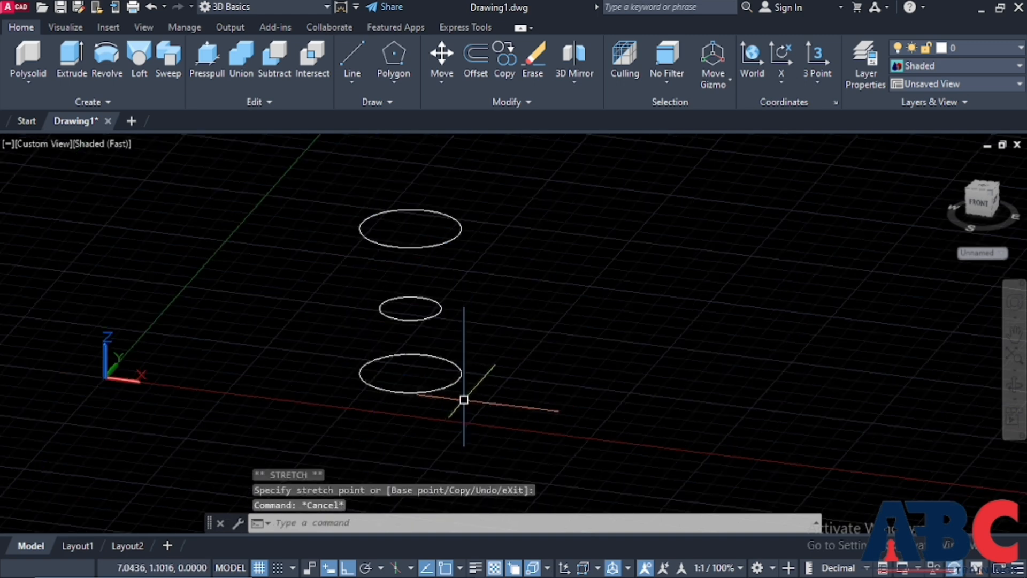
pyautogui.scroll(-2, 429, 286)
pyautogui.scroll(-2, 425, 293)
pyautogui.scroll(3, 437, 282)
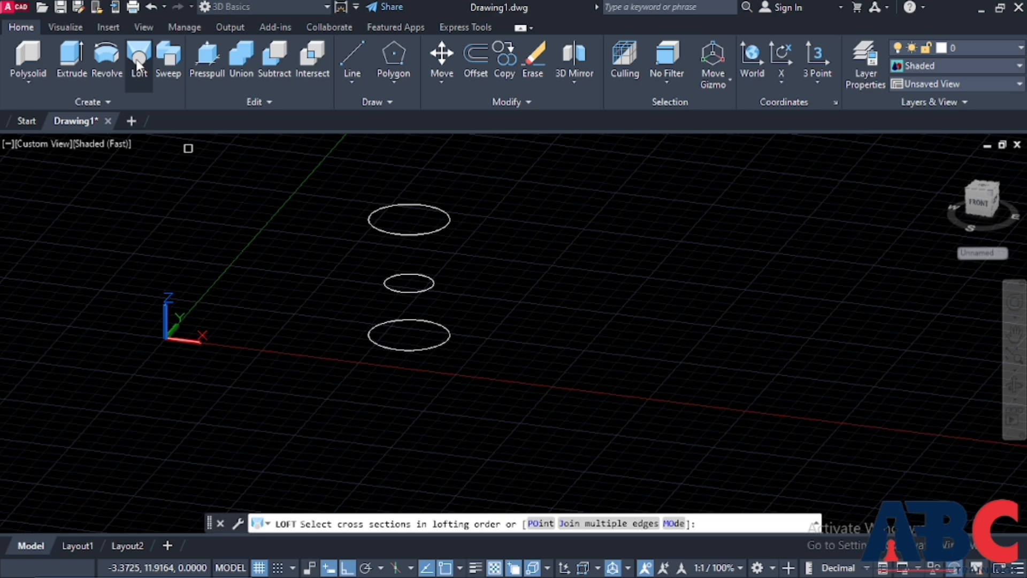
# - Loft a solid through the bottom, middle and top circles in that order, using the Cross sections only option
pyautogui.scroll(2, 429, 215)
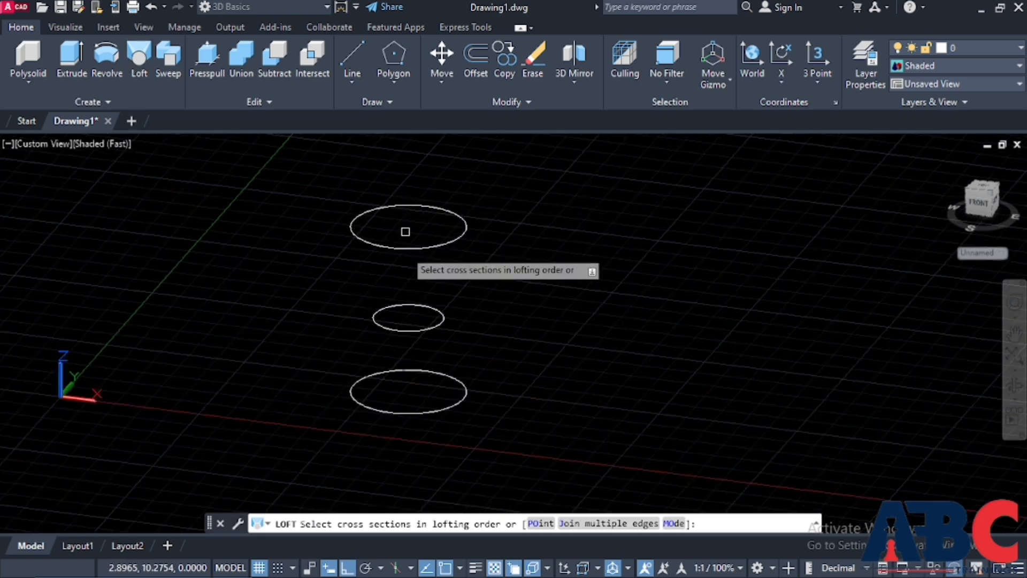
pyautogui.click(457, 402)
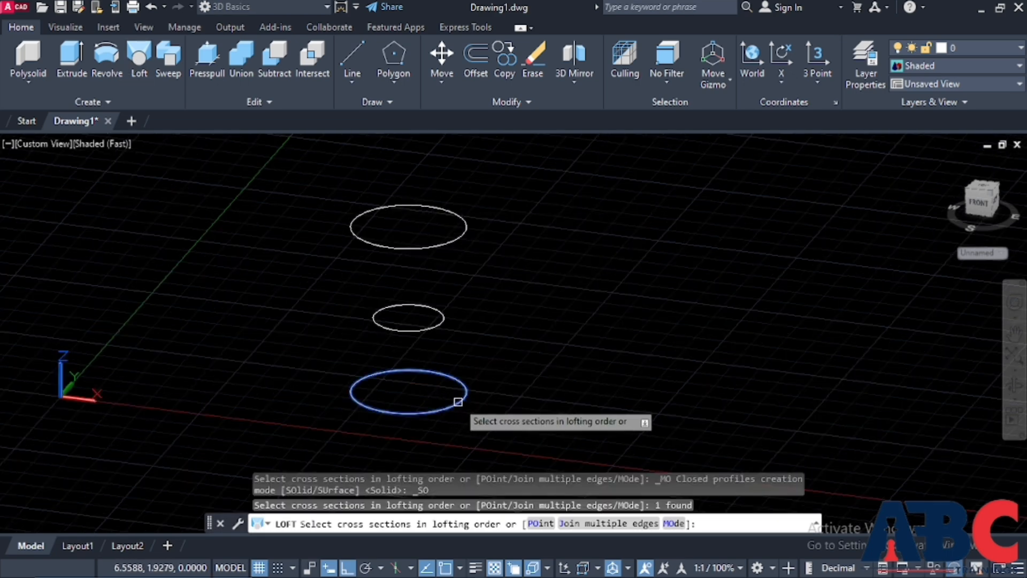
pyautogui.click(438, 326)
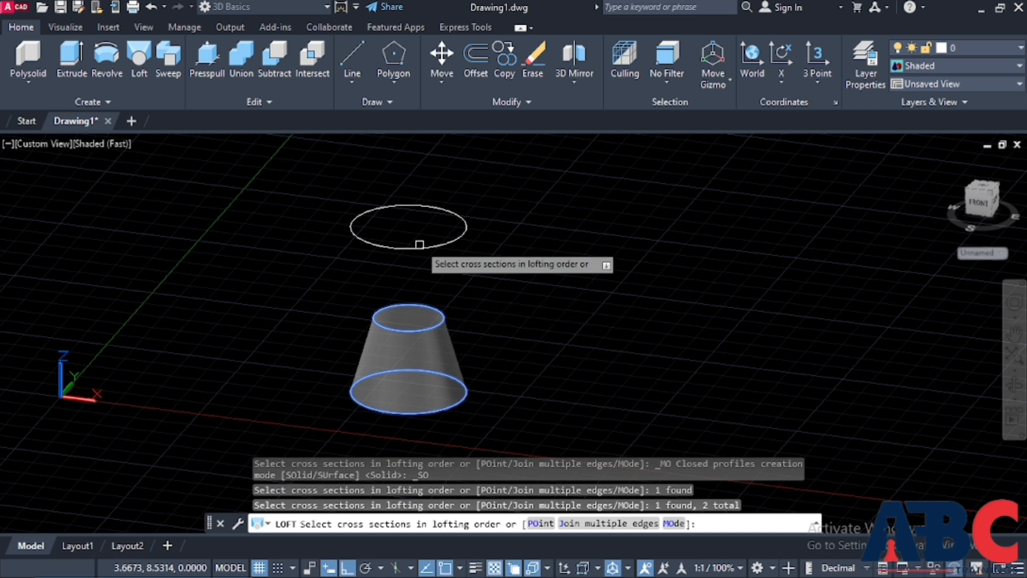
pyautogui.click(419, 245)
pyautogui.scroll(-2, 424, 287)
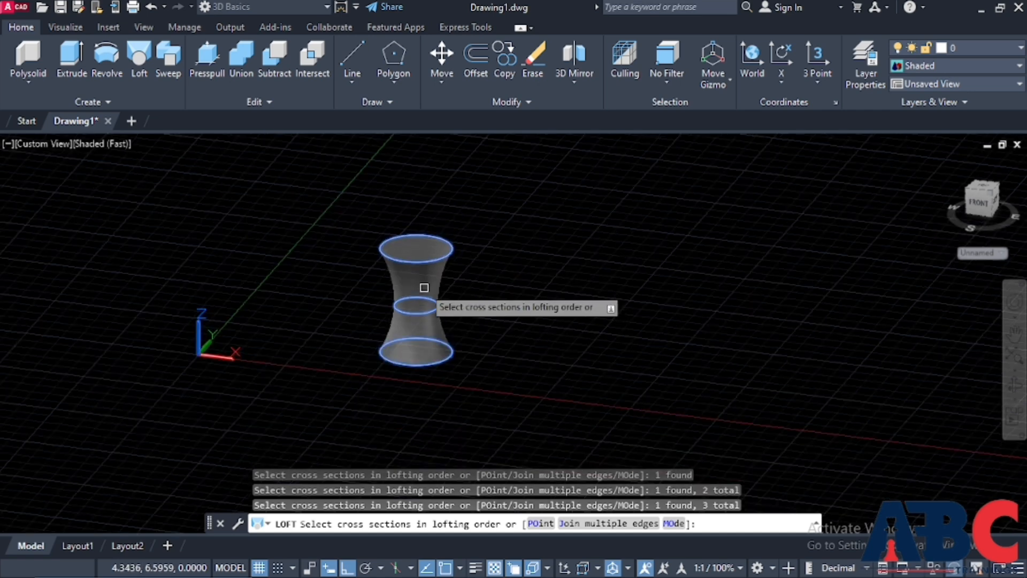
pyautogui.scroll(3, 425, 288)
pyautogui.press('Return')
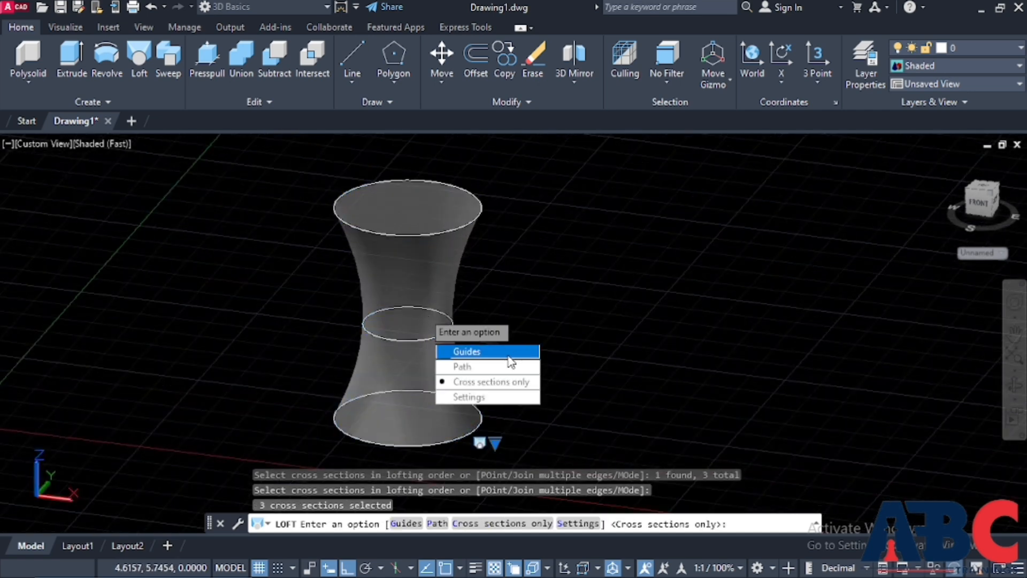
pyautogui.click(504, 381)
pyautogui.scroll(-1, 385, 282)
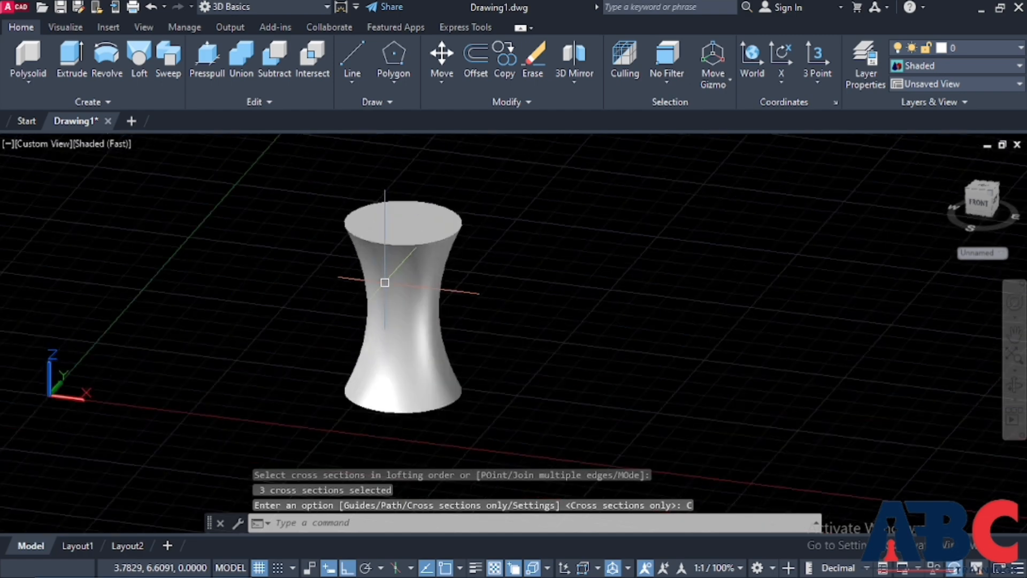
# - Inspect the lofted hourglass solid from another 3D angle and delete it
pyautogui.keyDown('shift'); pyautogui.moveTo(530, 323); pyautogui.dragTo(423, 278, button='middle'); pyautogui.keyUp('shift')
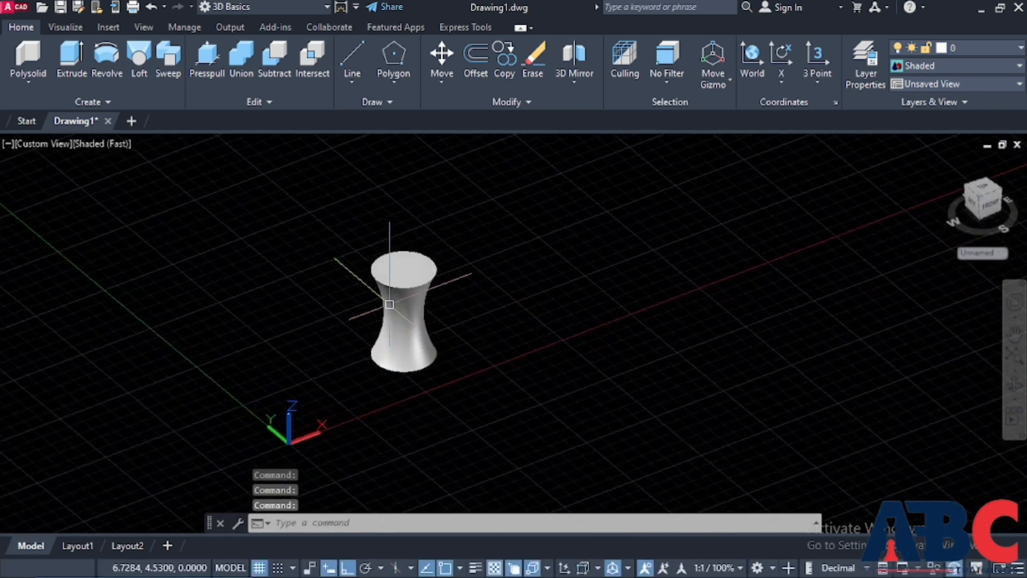
pyautogui.scroll(5, 389, 304)
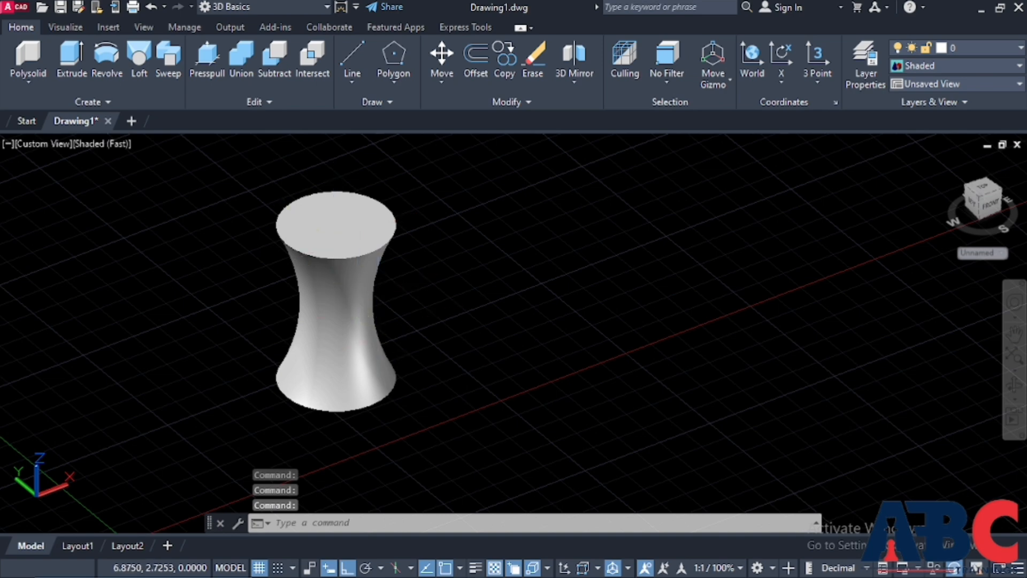
pyautogui.keyDown('shift'); pyautogui.moveTo(379, 332); pyautogui.dragTo(327, 316, button='middle'); pyautogui.keyUp('shift')
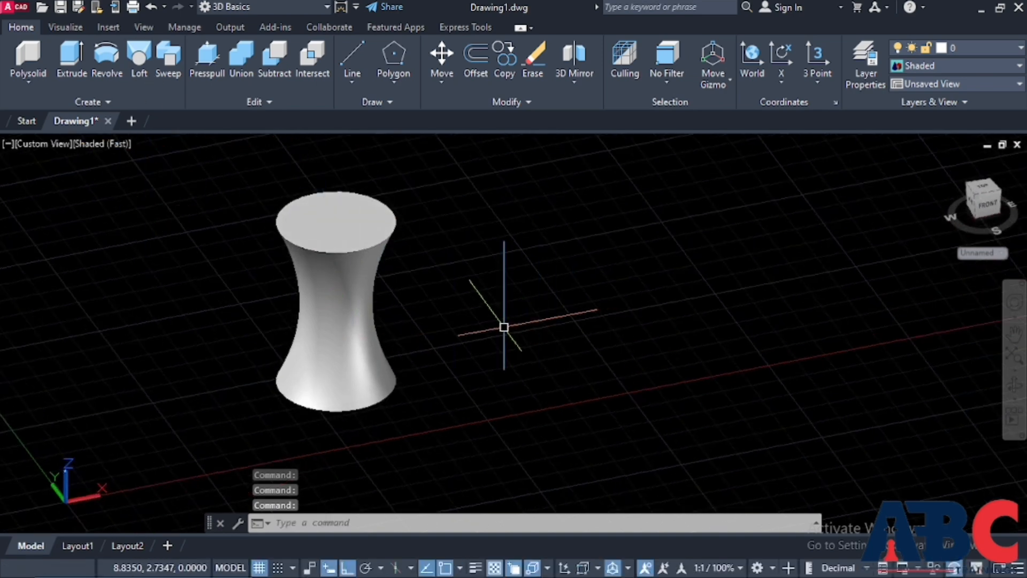
pyautogui.scroll(-4, 500, 327)
pyautogui.scroll(-2, 437, 303)
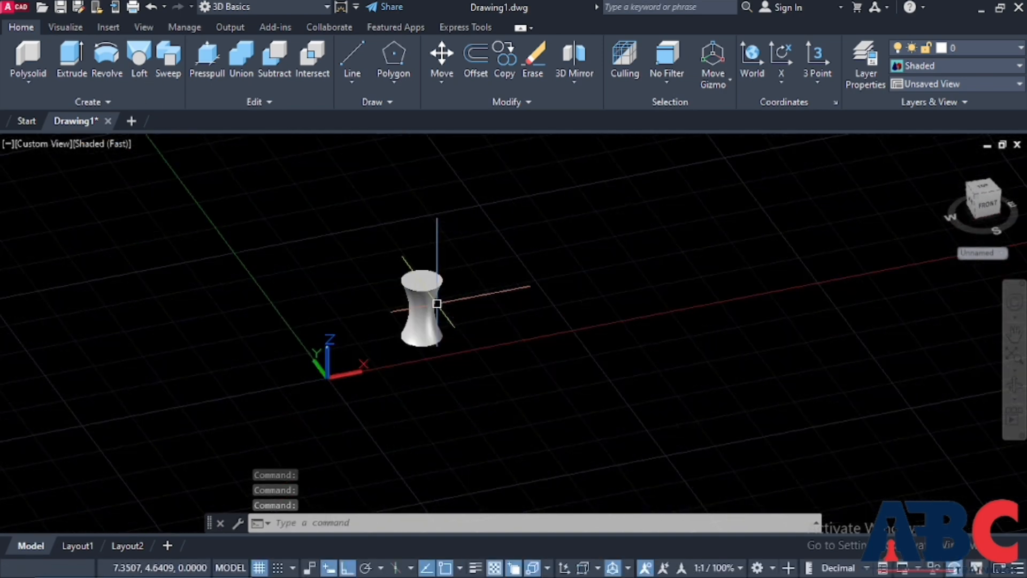
pyautogui.scroll(3, 425, 312)
pyautogui.click(408, 332)
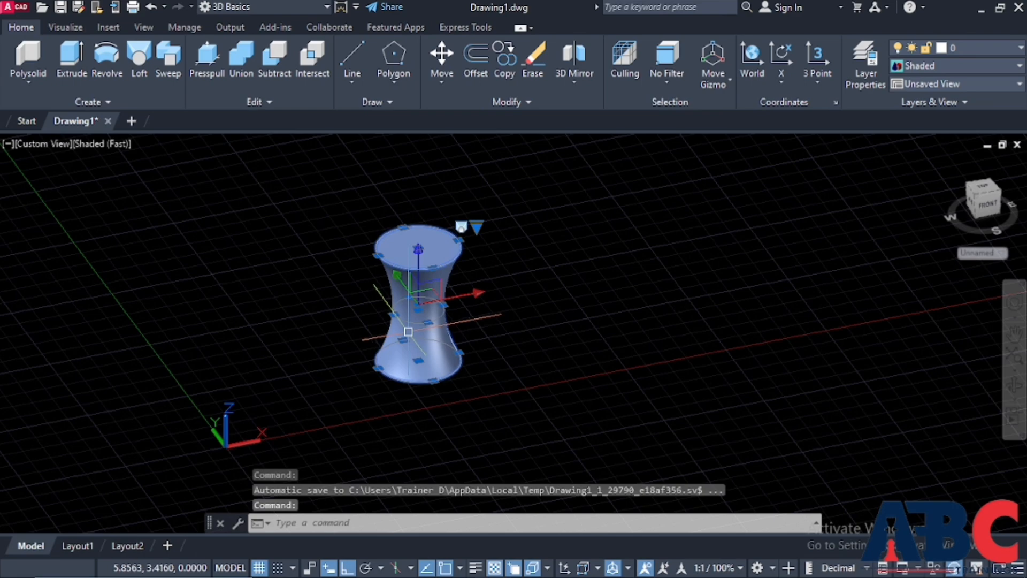
pyautogui.press('Delete')
# - In the top view, draw a polyline about 1.7 units straight down, continuing in a semicircular arc about 1.6 units wide toward positive X
pyautogui.scroll(2, 373, 320)
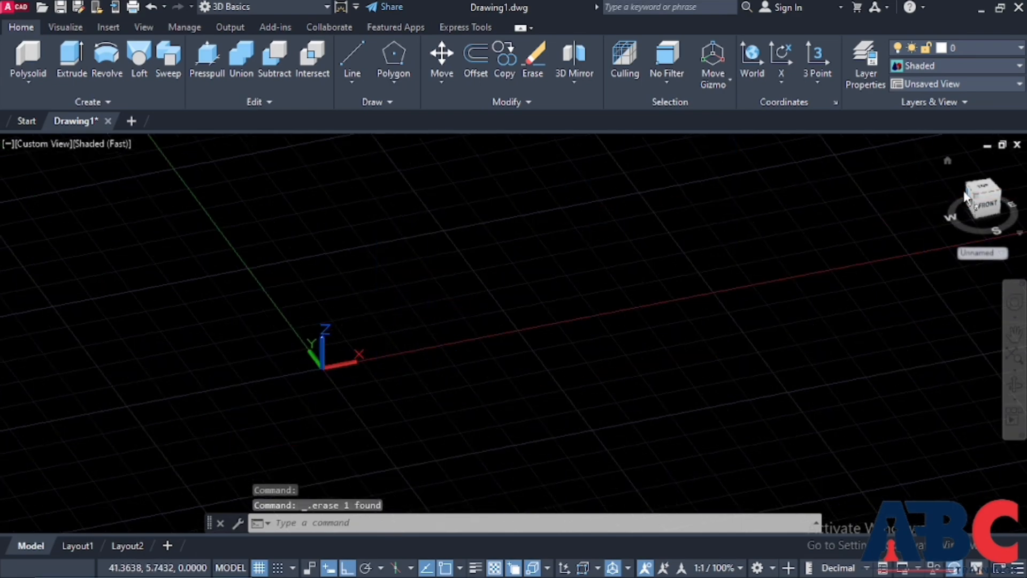
pyautogui.click(983, 191)
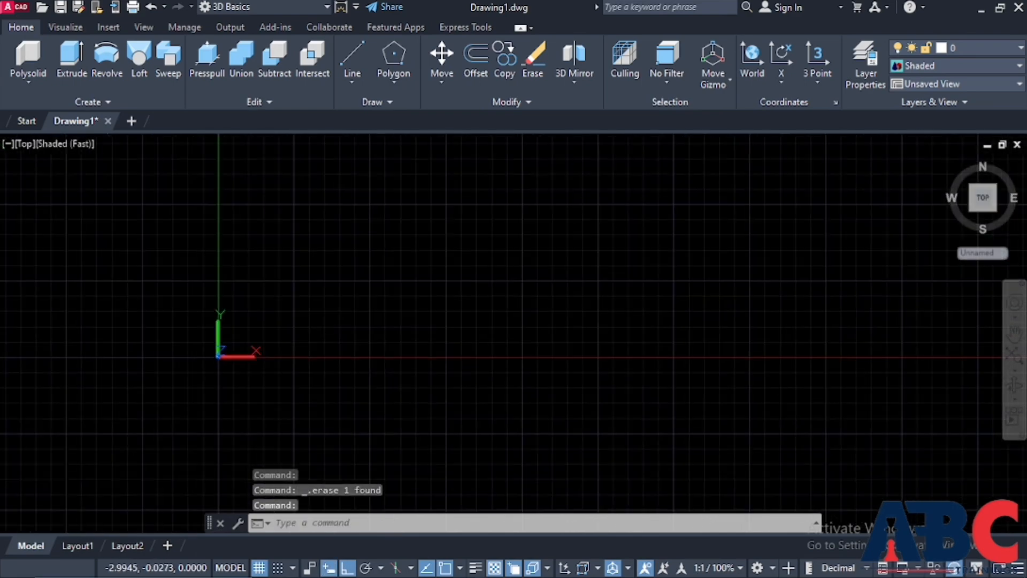
pyautogui.press('Return')
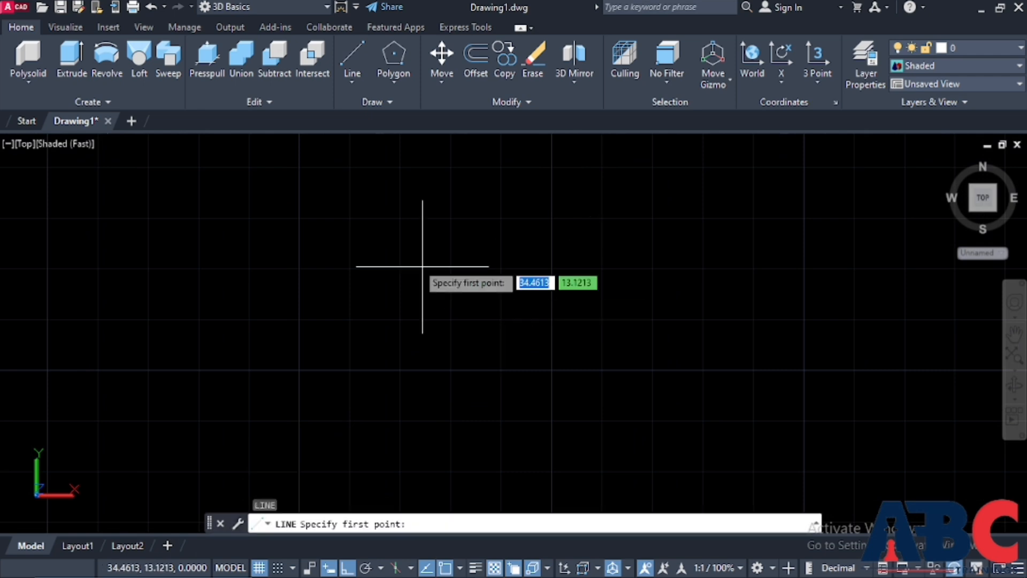
pyautogui.press('Escape')
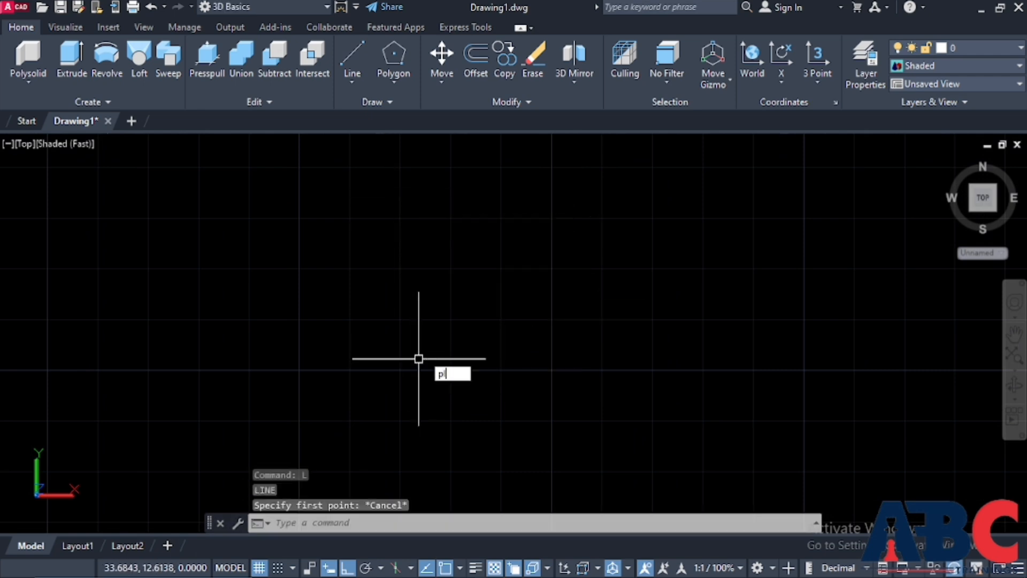
pyautogui.write('l')
pyautogui.press('Return')
pyautogui.click(349, 164)
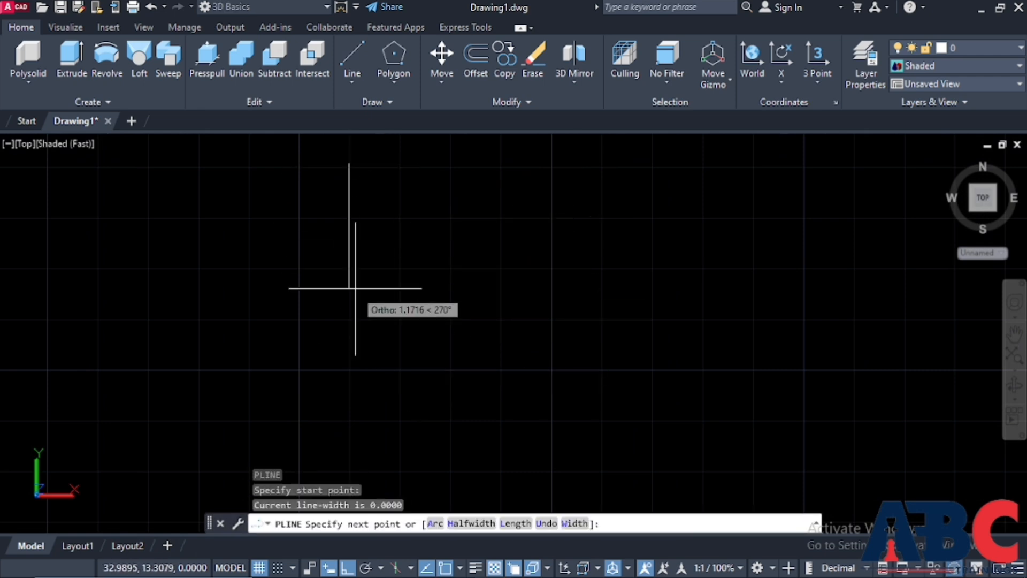
pyautogui.click(348, 337)
pyautogui.rightClick(349, 338)
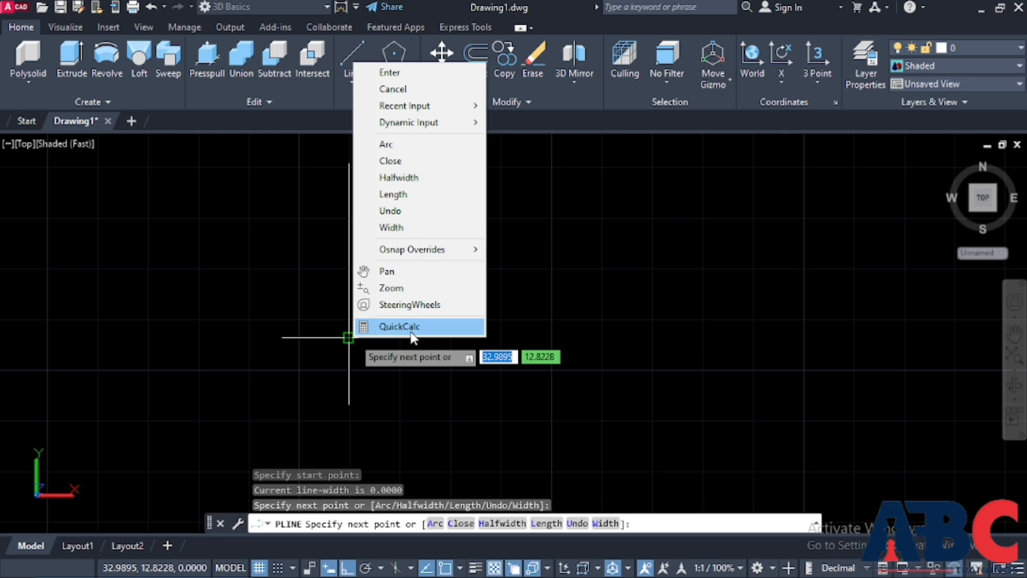
pyautogui.click(413, 145)
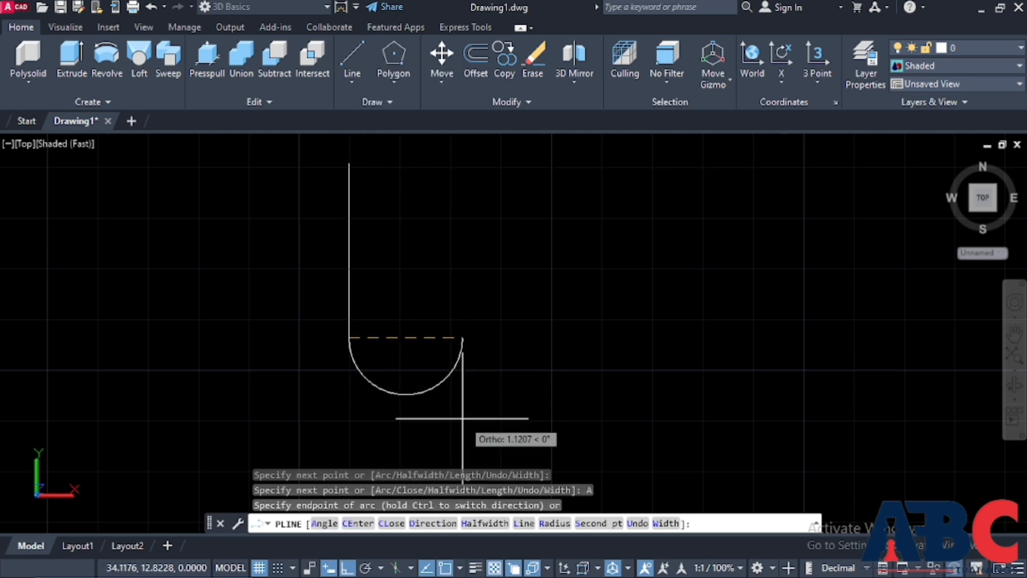
pyautogui.click(510, 402)
pyautogui.press('Escape')
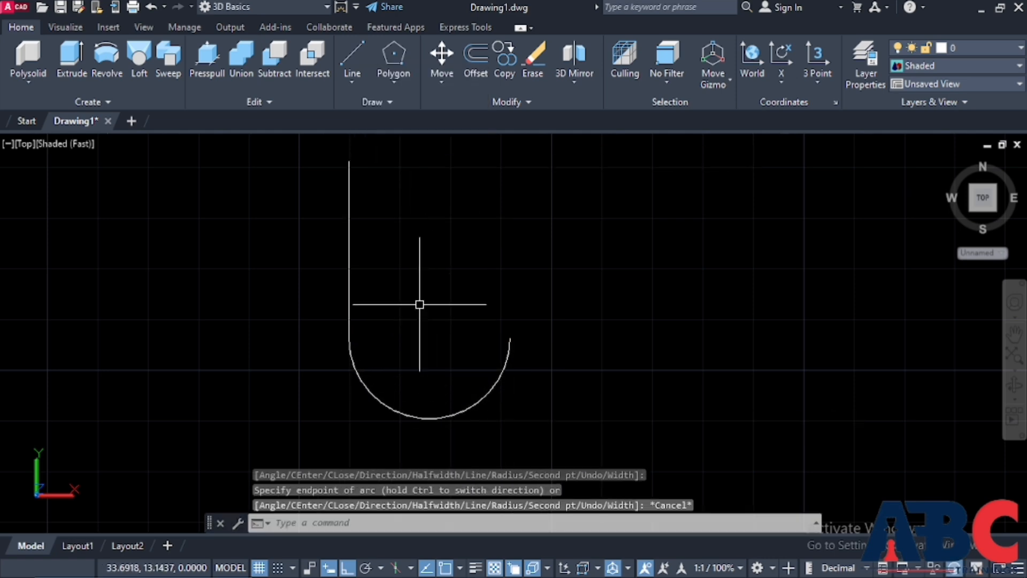
# - Draw a horizontal line about 4.1 units long from the lowest point of the arc toward positive X
pyautogui.scroll(-3, 463, 381)
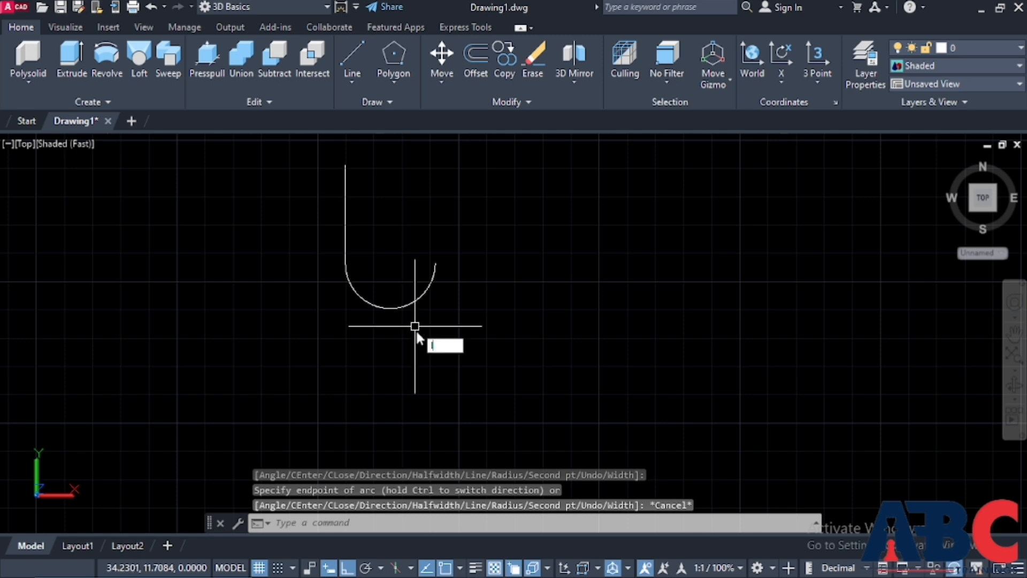
pyautogui.write('l')
pyautogui.press('Return')
pyautogui.click(390, 309)
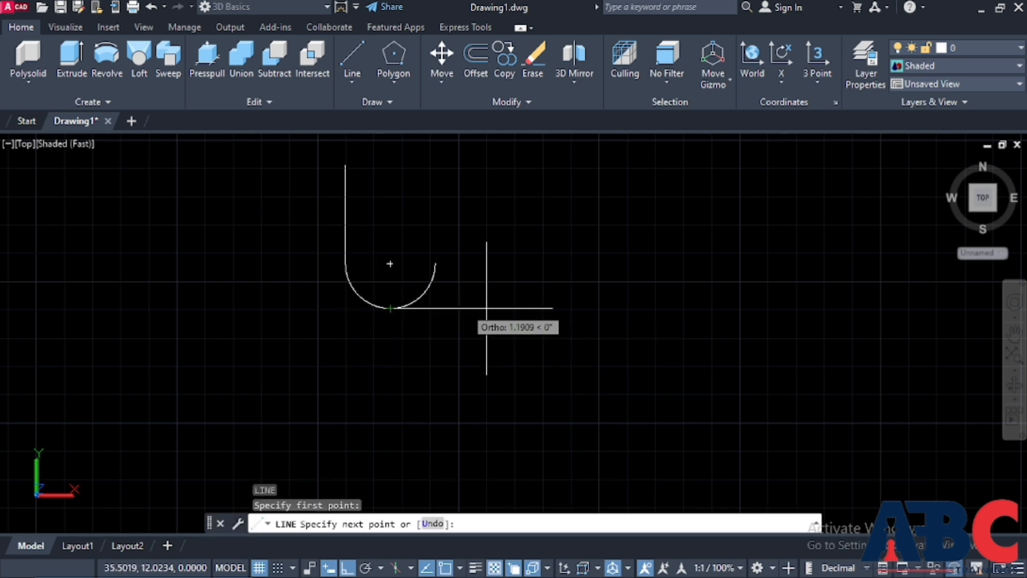
pyautogui.click(619, 308)
pyautogui.press('Escape')
# - Trim away the half of the arc that rises above the horizontal line
pyautogui.scroll(3, 450, 263)
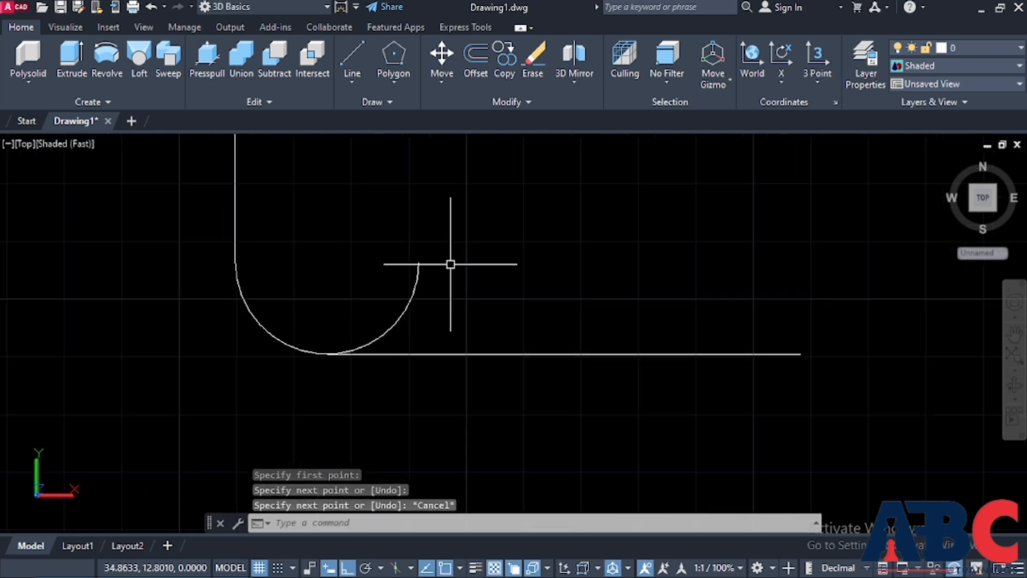
pyautogui.press('Return')
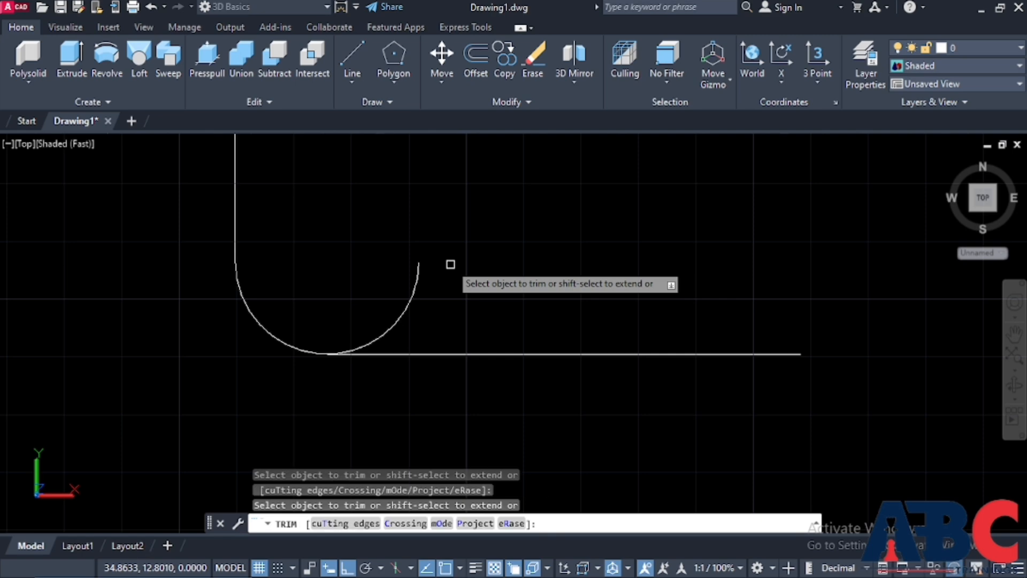
pyautogui.click(411, 298)
pyautogui.scroll(-3, 348, 281)
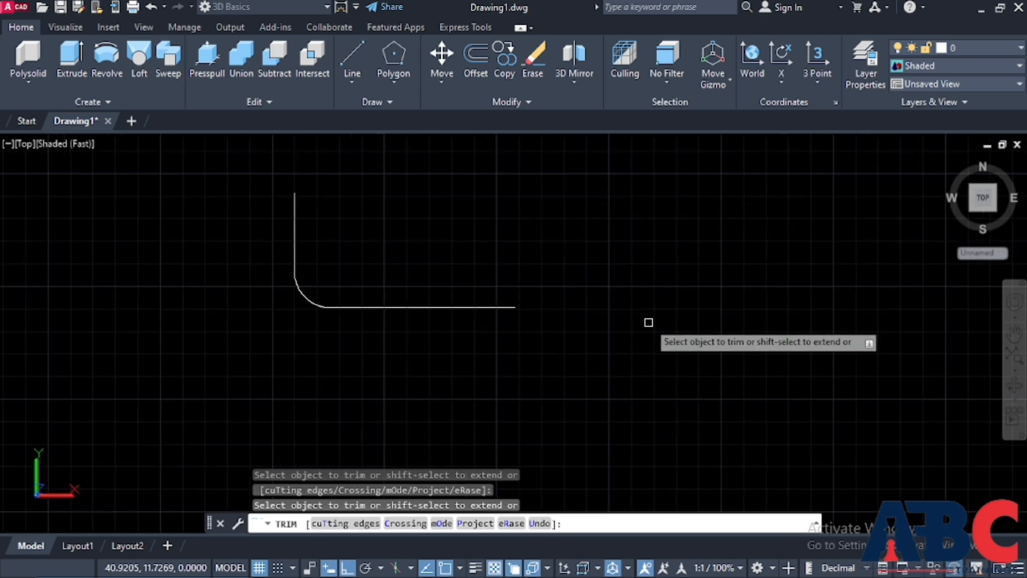
# - Draw a circle with a radius of about 1.3 units centered on the free end of the horizontal line
pyautogui.scroll(3, 544, 289)
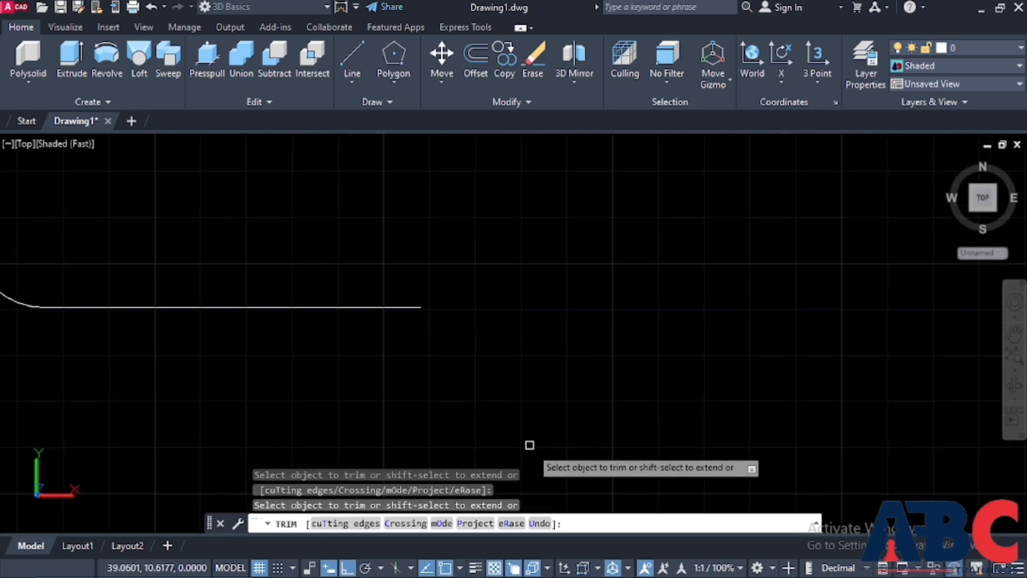
pyautogui.write('c')
pyautogui.press('Escape')
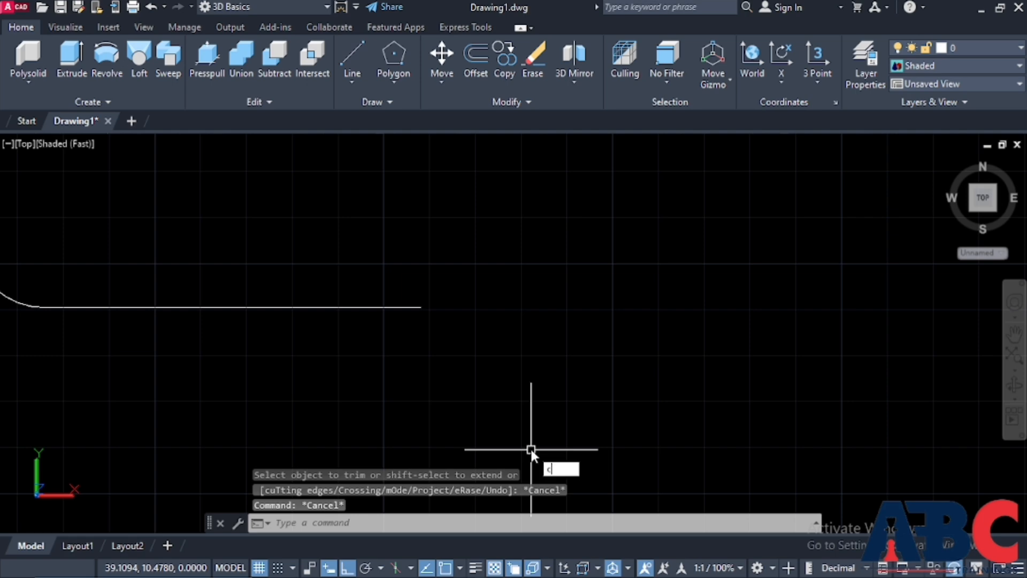
pyautogui.press('Return')
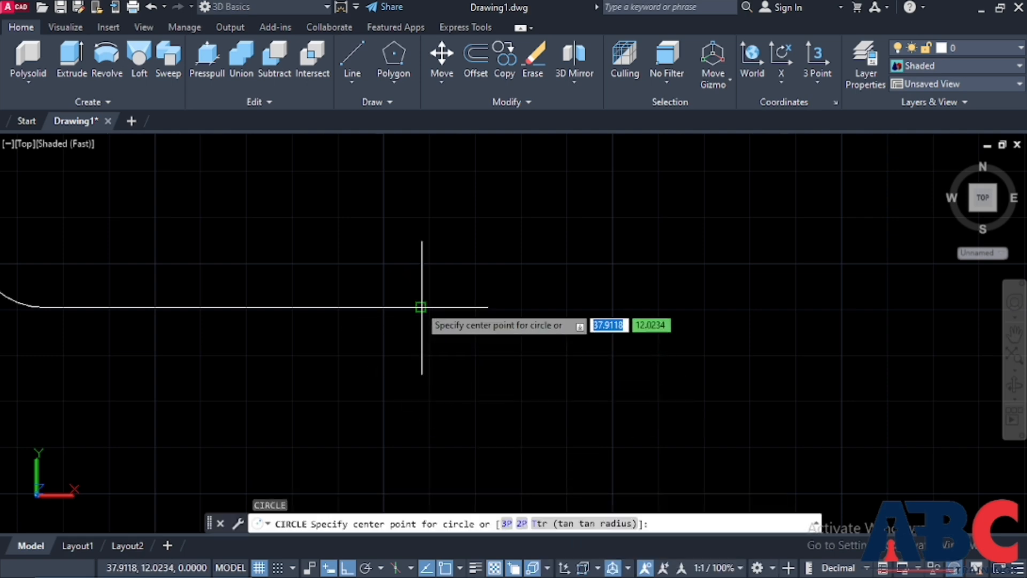
pyautogui.click(421, 307)
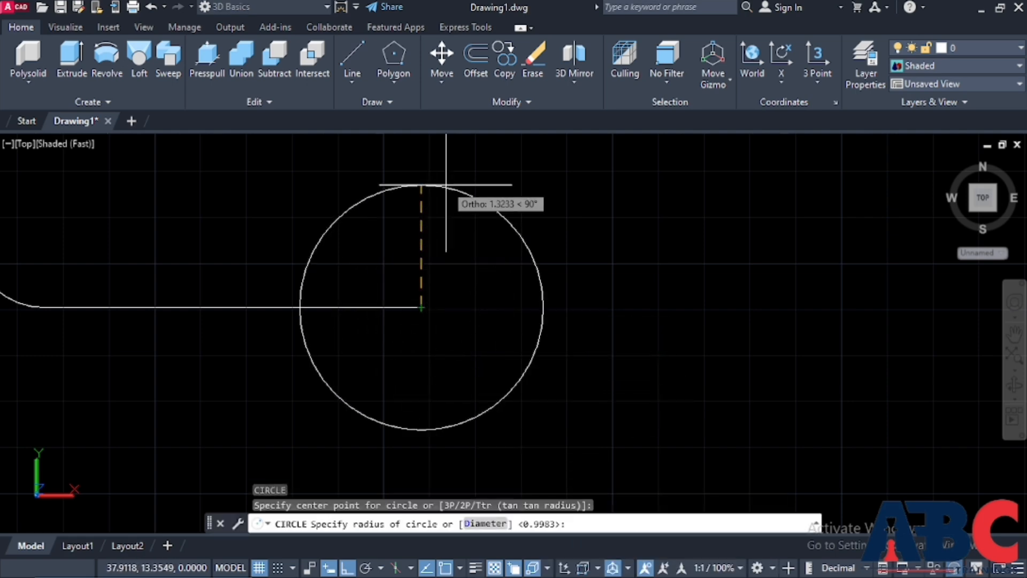
pyautogui.click(431, 194)
# - Shrink the circle at the line's end to about two thirds of its radius by stretching its upper quadrant inward
pyautogui.scroll(-5, 414, 205)
pyautogui.scroll(4, 406, 195)
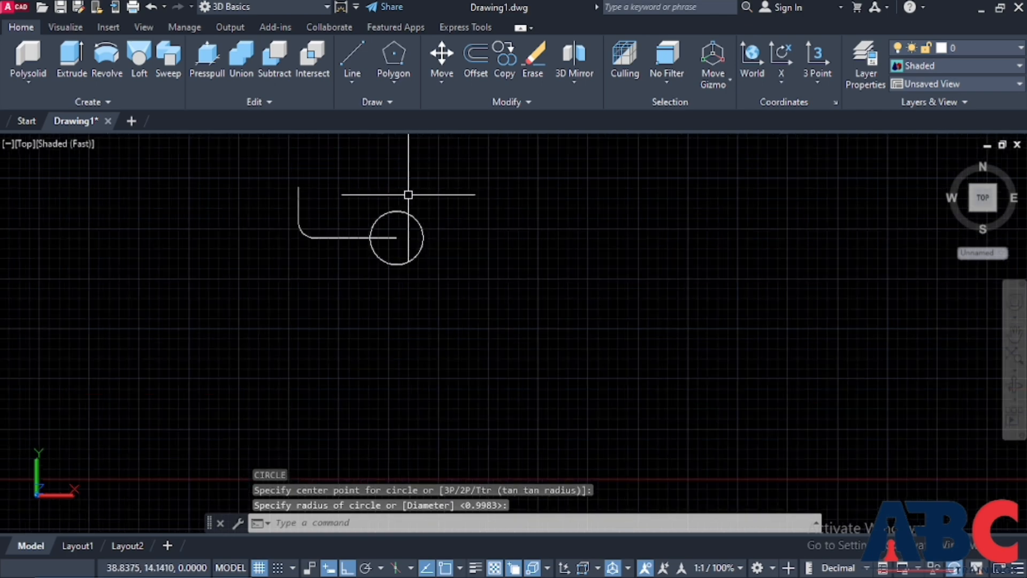
pyautogui.click(392, 220)
pyautogui.scroll(3, 393, 220)
pyautogui.click(392, 219)
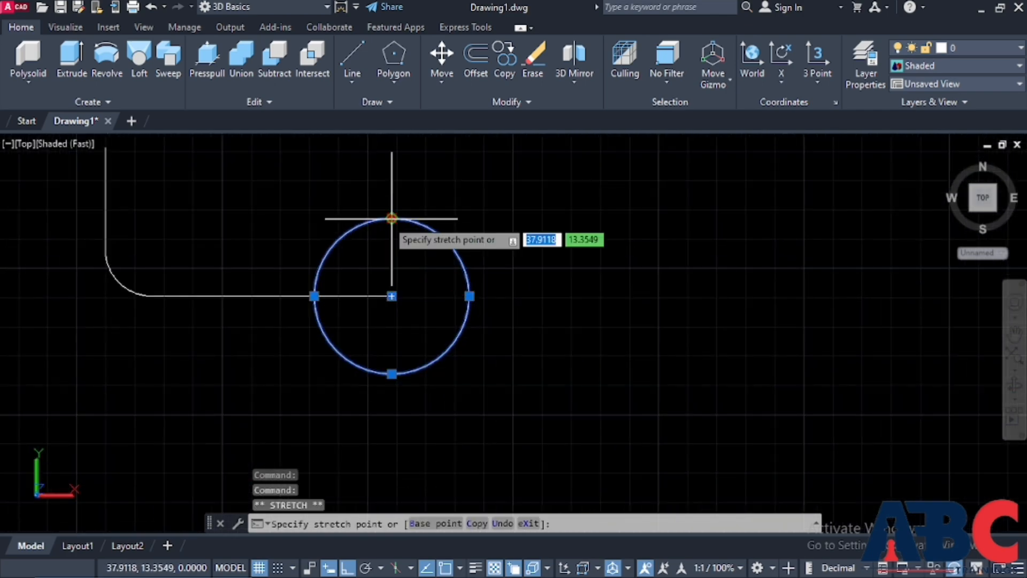
pyautogui.click(384, 245)
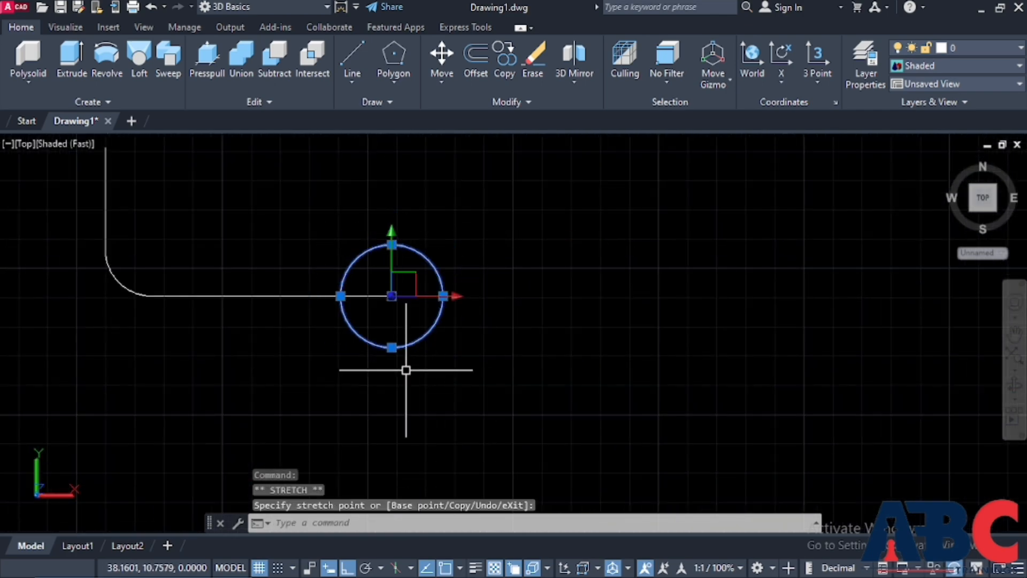
# - Rotate the circle in 3D by 90 degrees about an axis through its center parallel to the Y axis
pyautogui.keyDown('shift'); pyautogui.moveTo(388, 376); pyautogui.dragTo(370, 281, button='middle'); pyautogui.keyUp('shift')
pyautogui.press('Escape')
pyautogui.scroll(2, 374, 300)
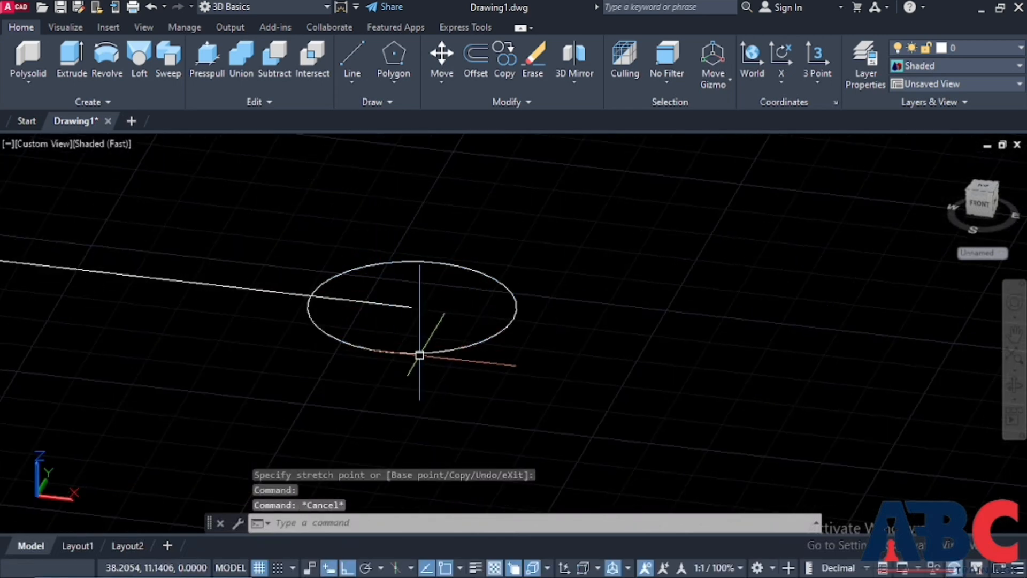
pyautogui.click(419, 353)
pyautogui.write('r')
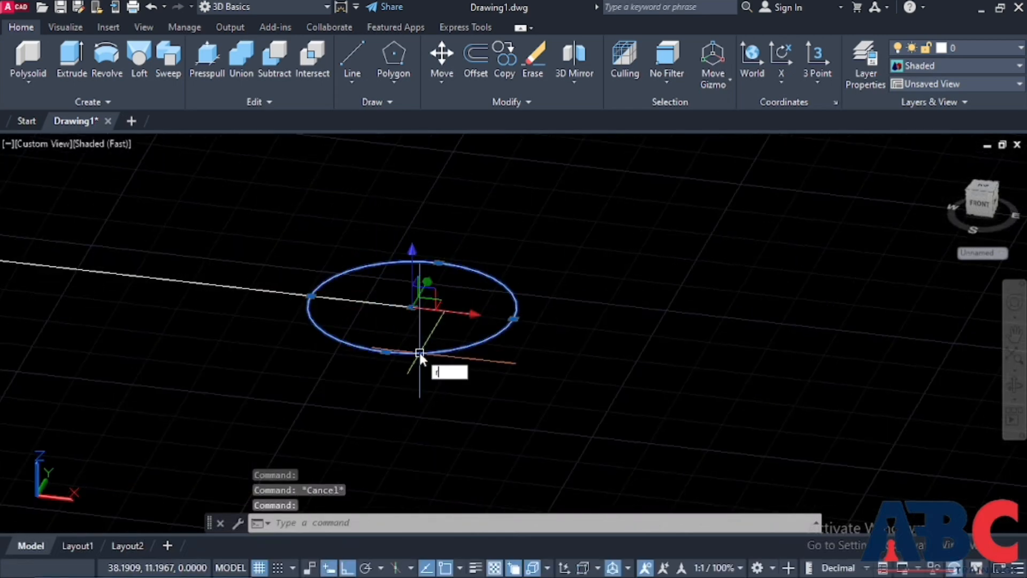
pyautogui.write('or')
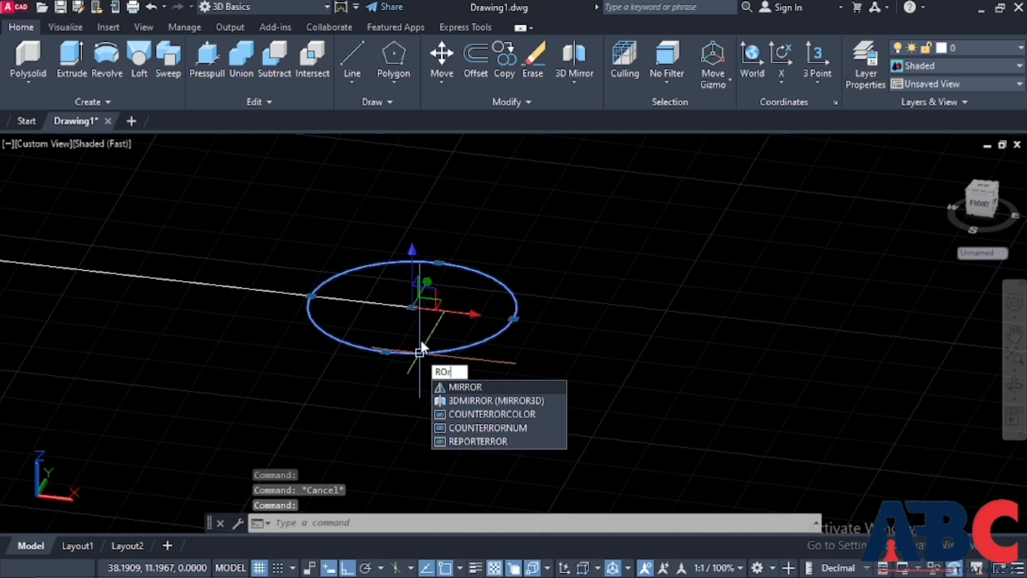
pyautogui.press('BackSpace')
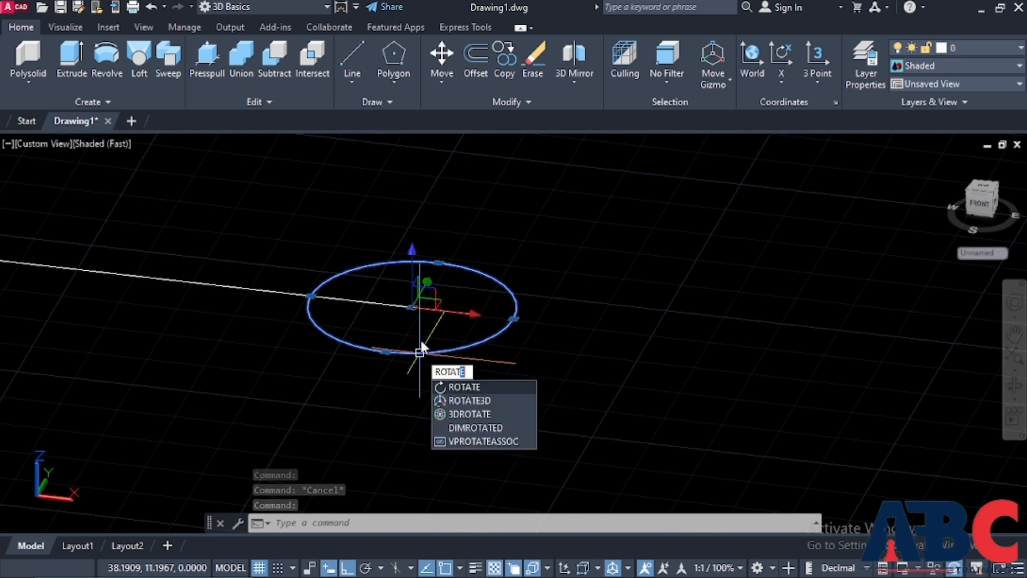
pyautogui.write('e')
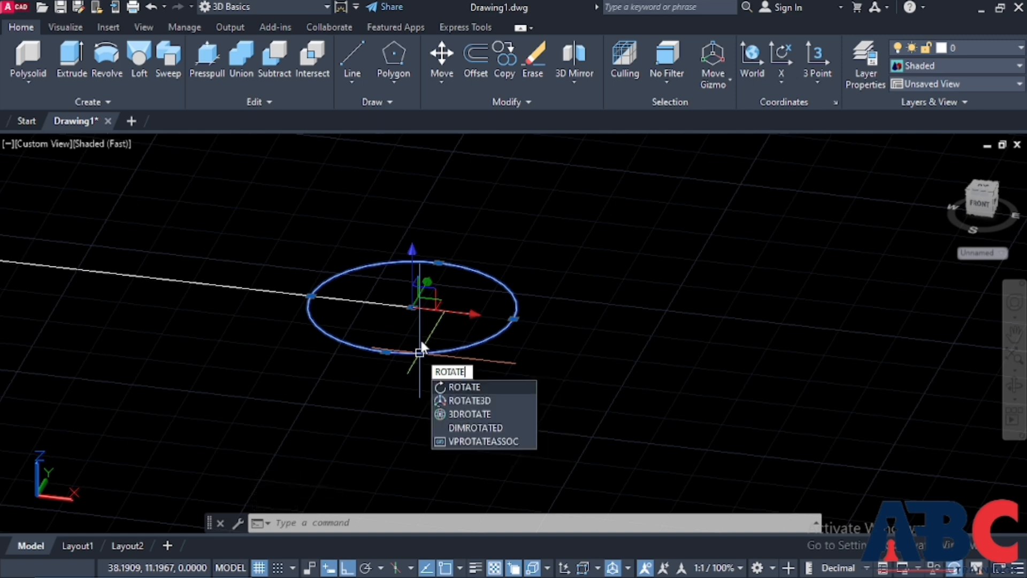
pyautogui.write('3d')
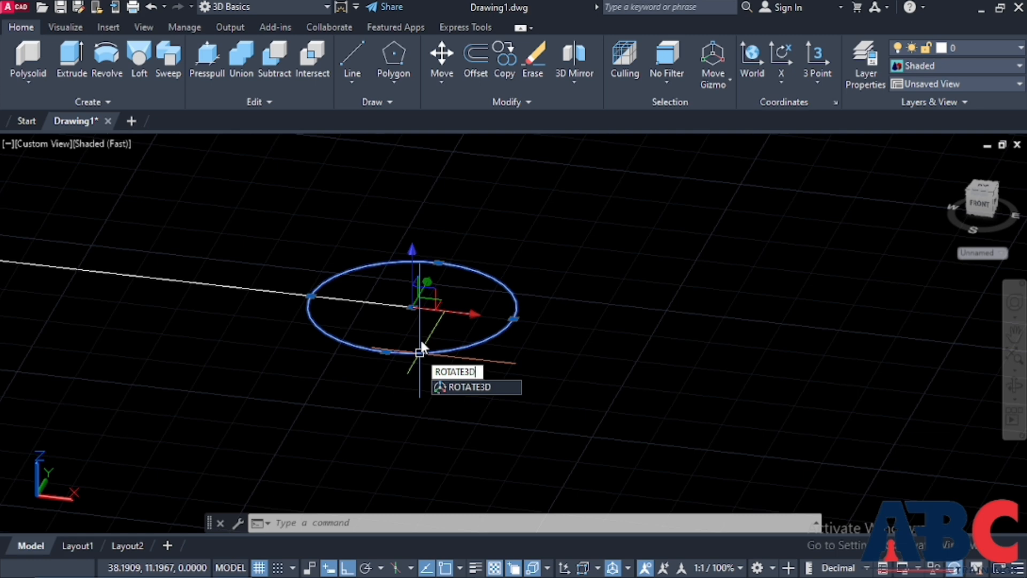
pyautogui.press('Return')
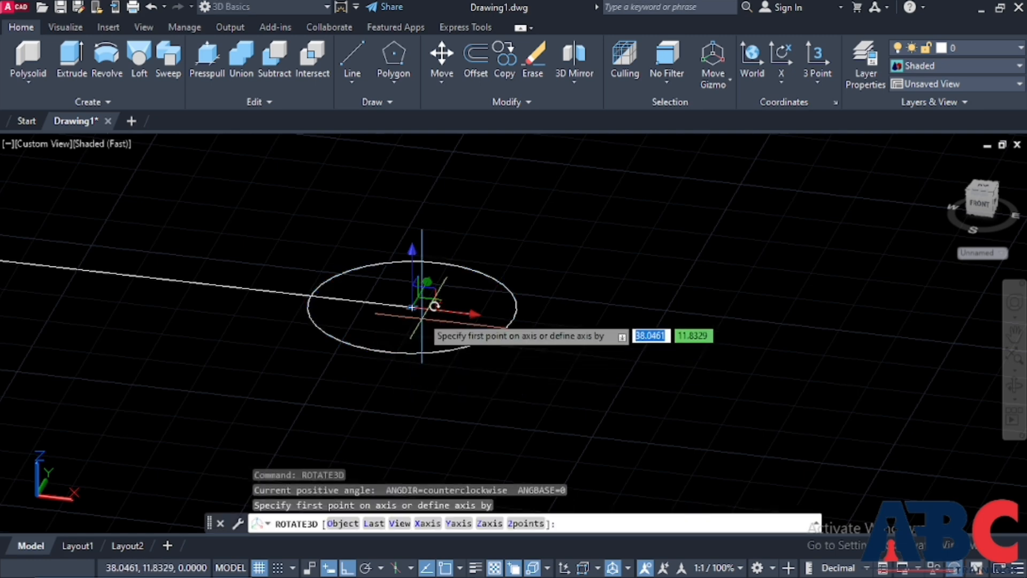
pyautogui.click(411, 307)
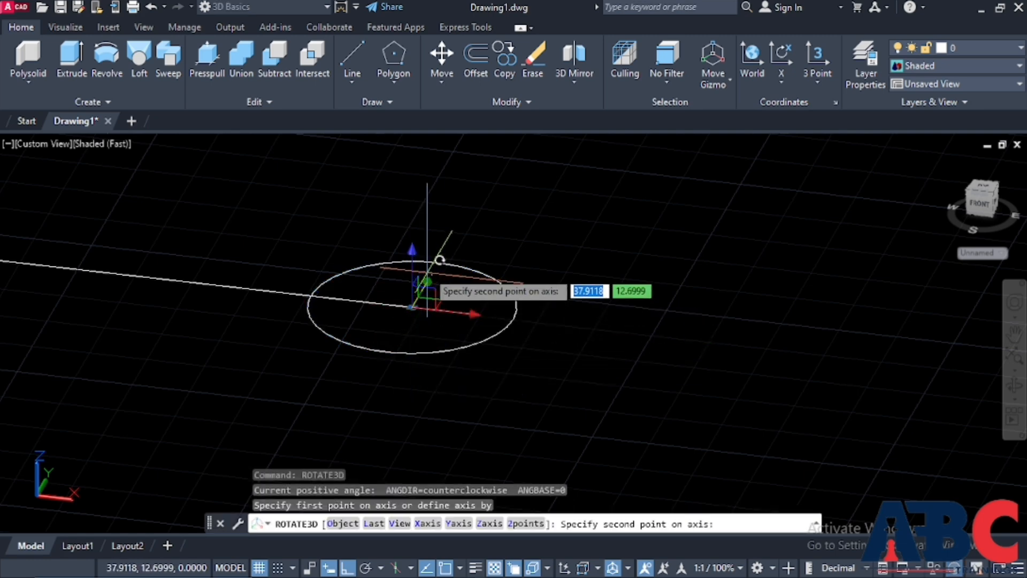
pyautogui.click(495, 169)
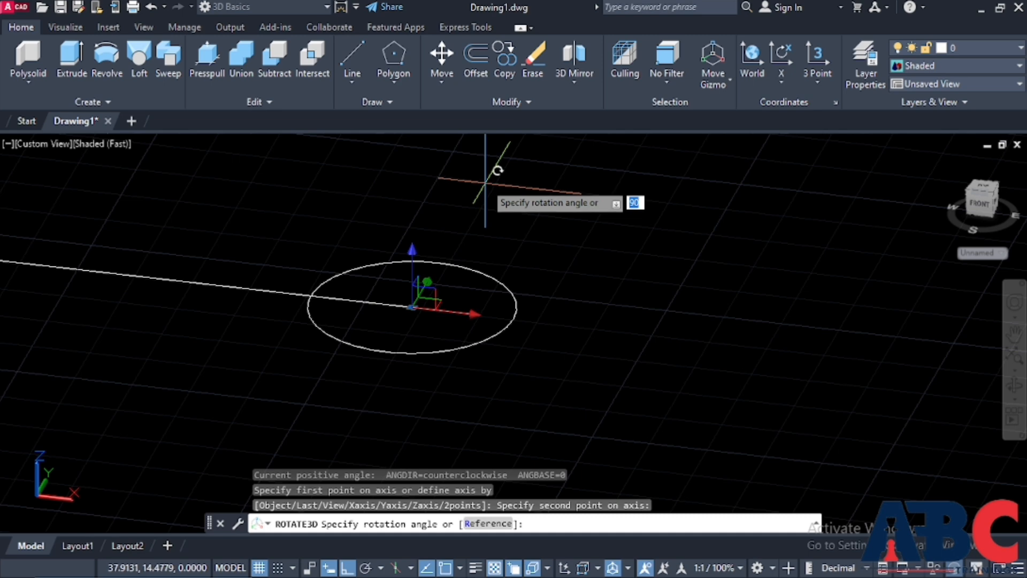
pyautogui.write('90')
pyautogui.press('Return')
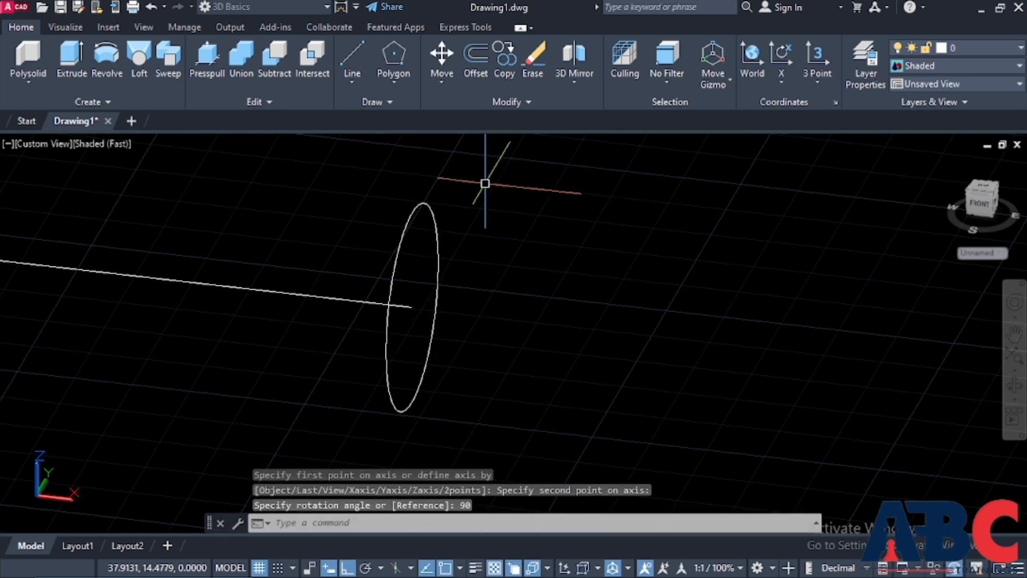
# - Try to sweep the upright circle along the straight horizontal line as a solid, and undo the sweep
pyautogui.scroll(-4, 402, 206)
pyautogui.scroll(-2, 428, 316)
pyautogui.scroll(3, 391, 255)
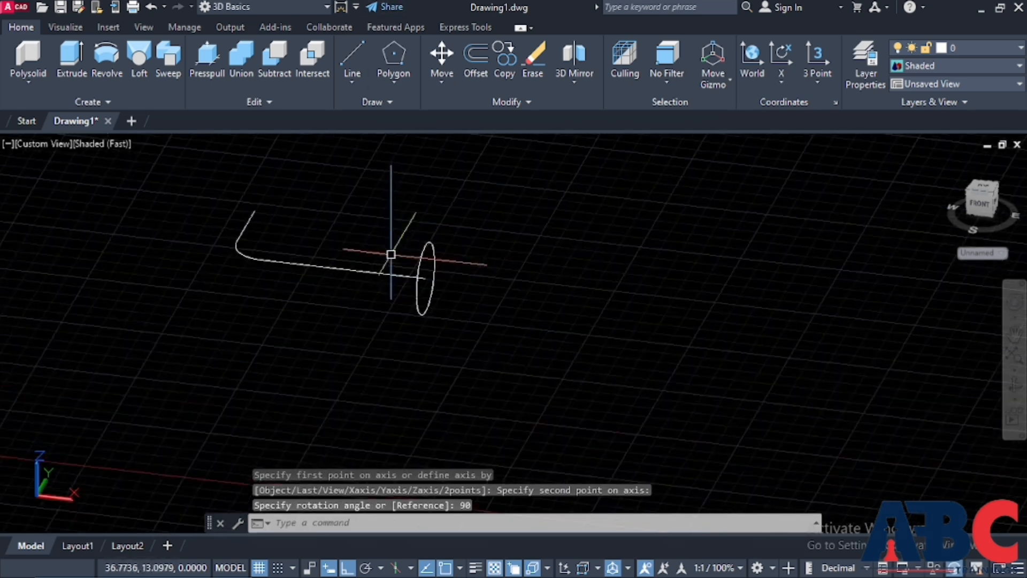
pyautogui.scroll(2, 458, 245)
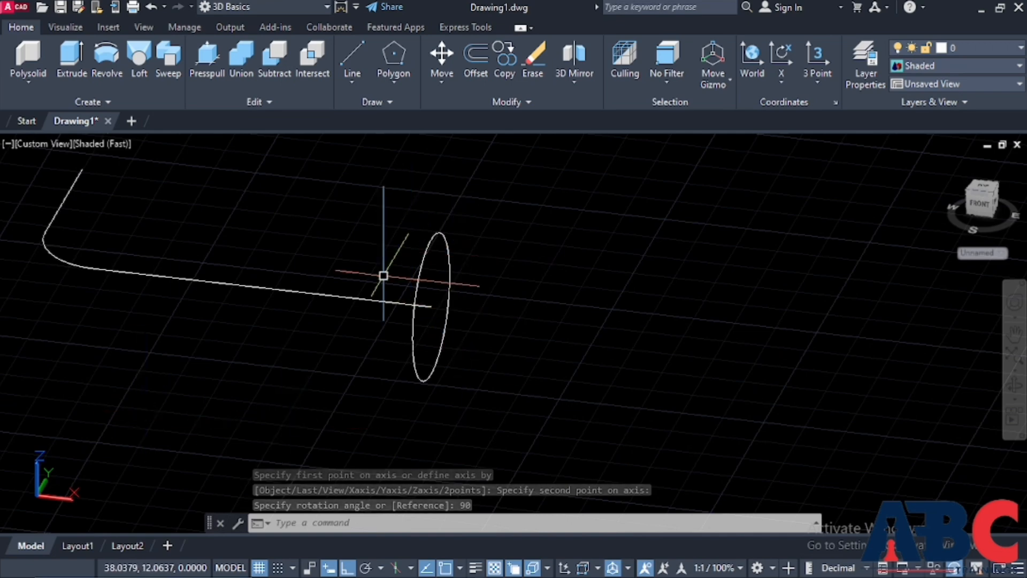
pyautogui.click(158, 67)
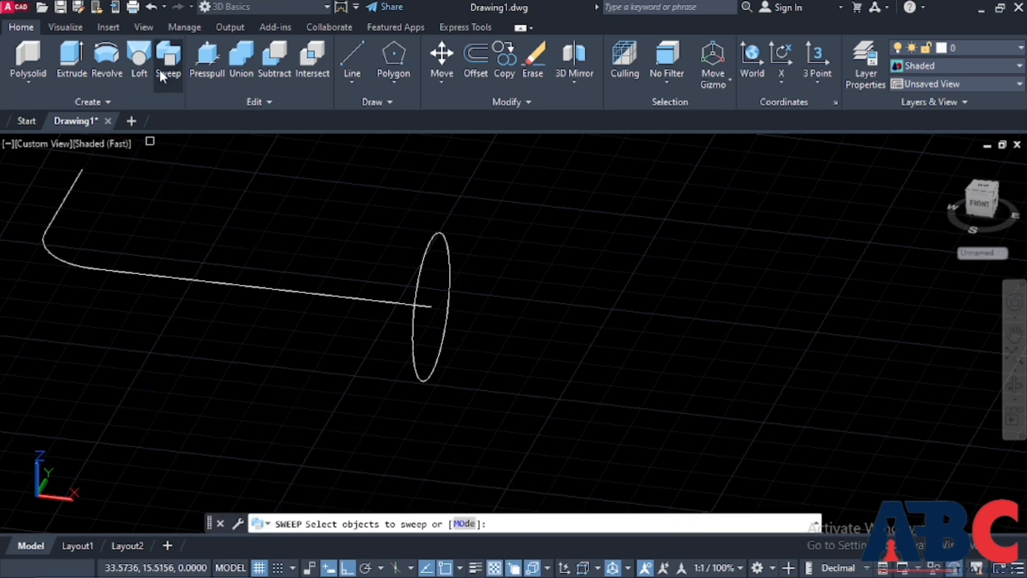
pyautogui.click(426, 249)
pyautogui.press('Return')
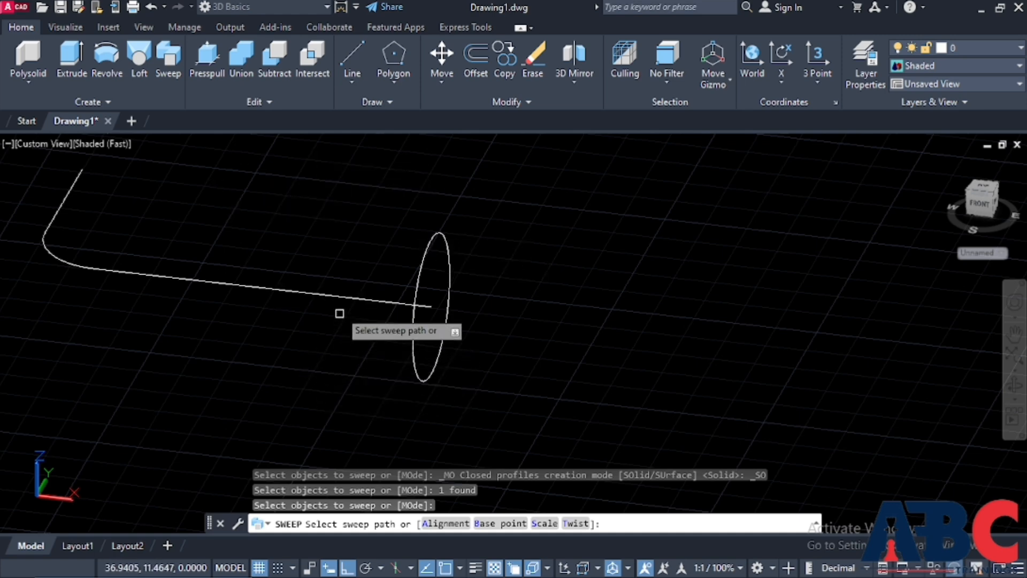
pyautogui.click(339, 291)
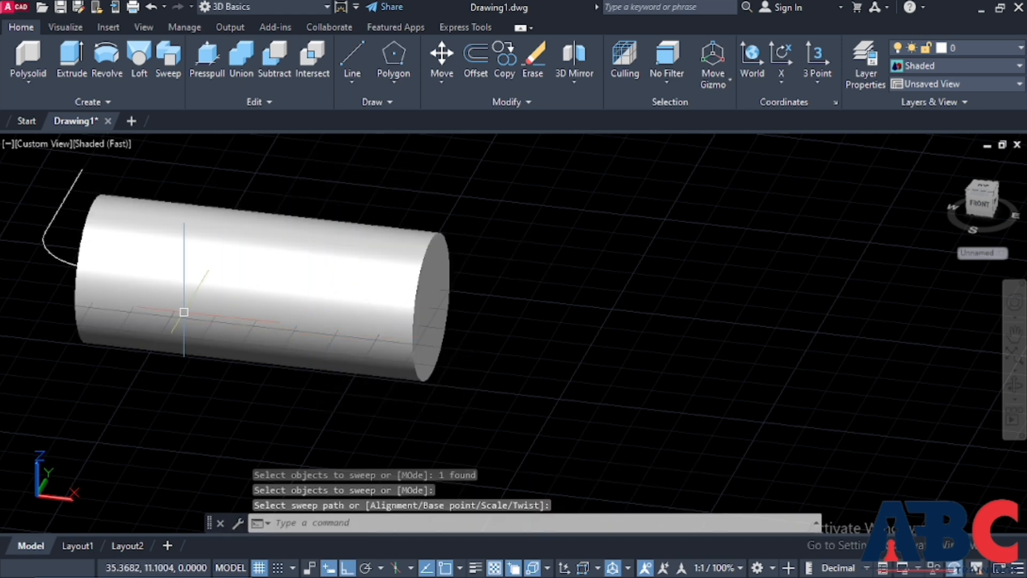
pyautogui.press('Escape')
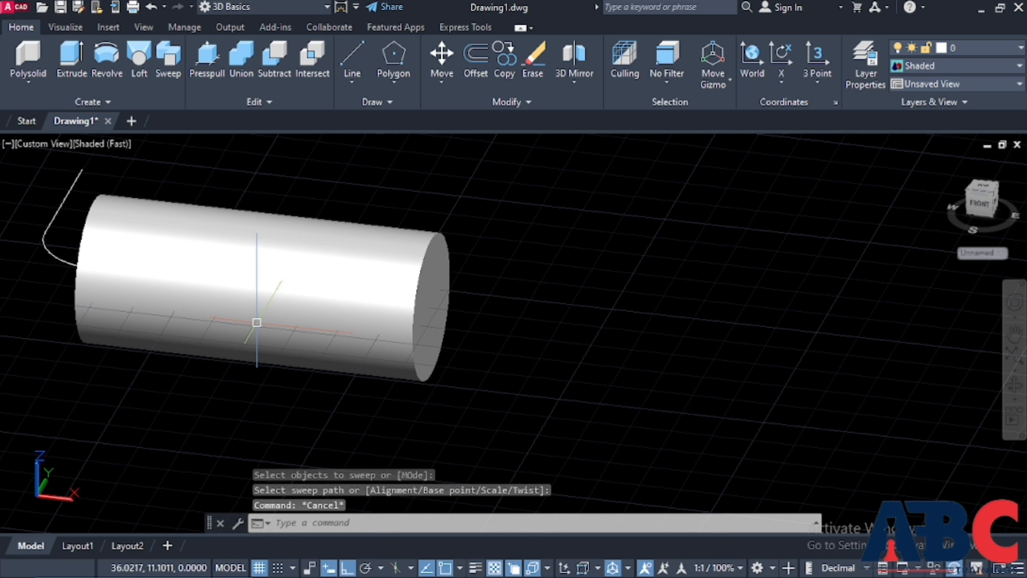
pyautogui.hotkey('ctrl', 'z')
# - Join the horizontal line with the bent arc segment into a single polyline path
pyautogui.click(219, 284)
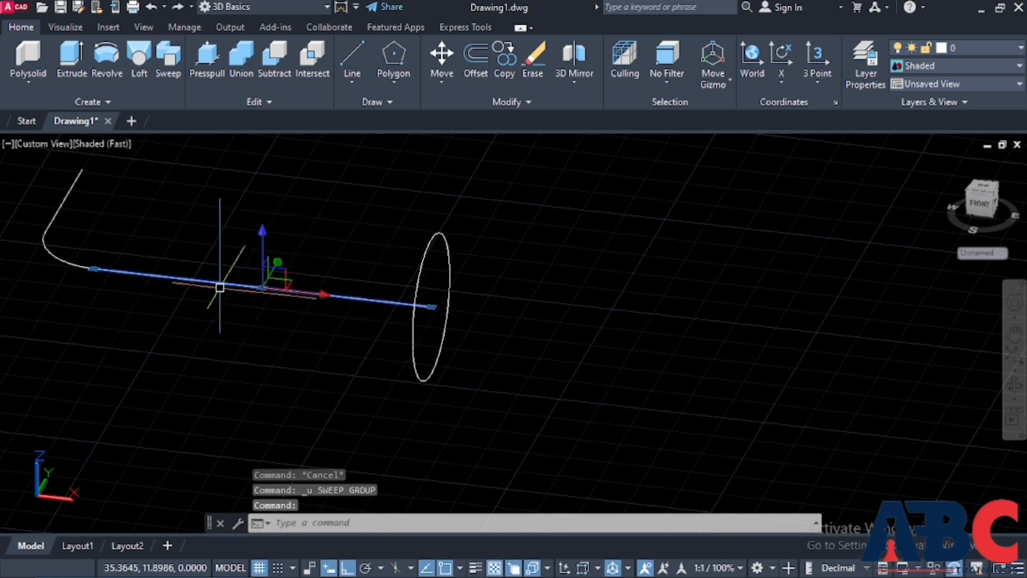
pyautogui.press('Escape')
pyautogui.keyDown('shift'); pyautogui.moveTo(210, 278); pyautogui.dragTo(275, 294, button='middle'); pyautogui.keyUp('shift')
pyautogui.click(287, 287)
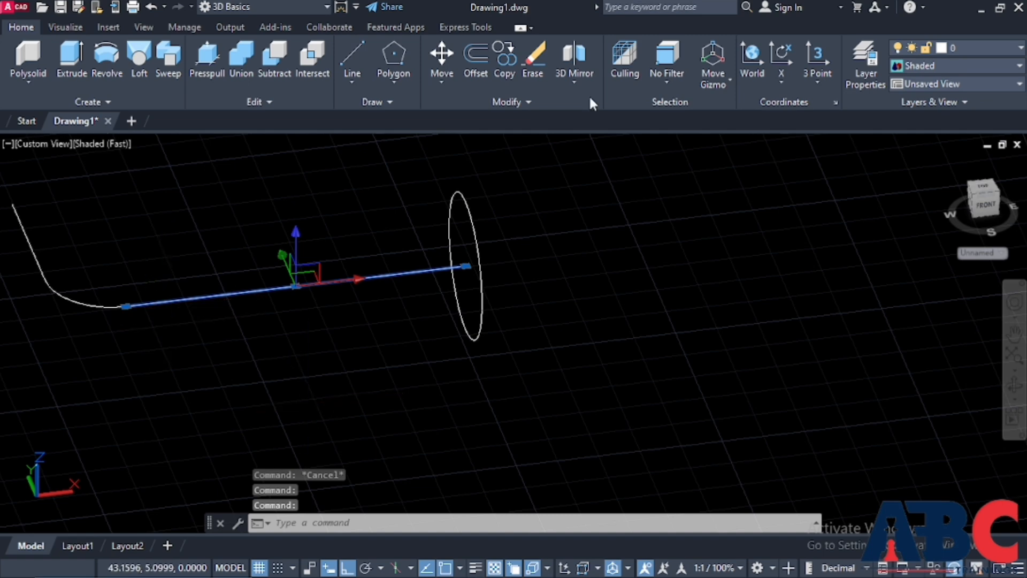
pyautogui.click(59, 295)
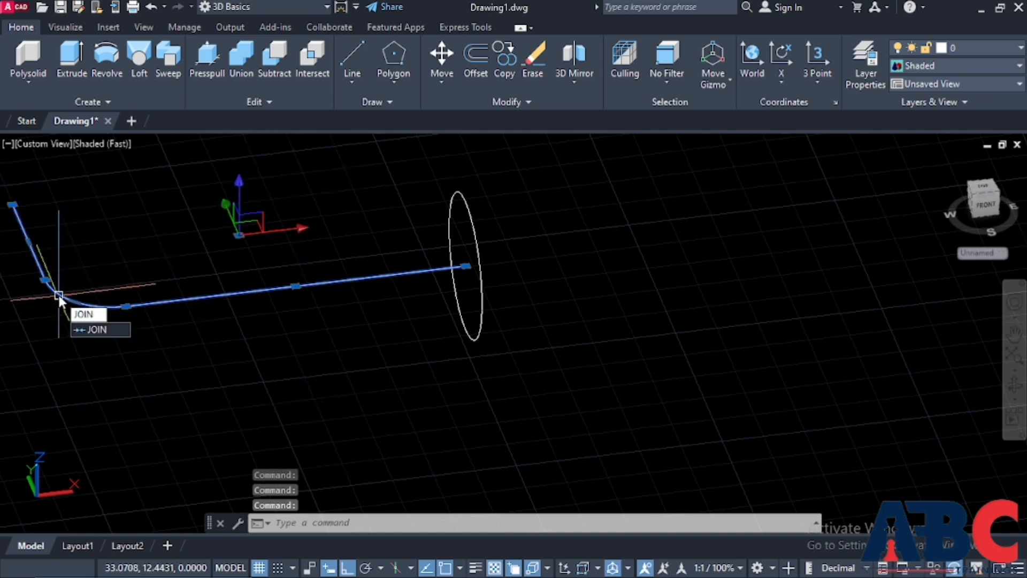
pyautogui.write('JOIN')
pyautogui.press('Return')
pyautogui.click(94, 314)
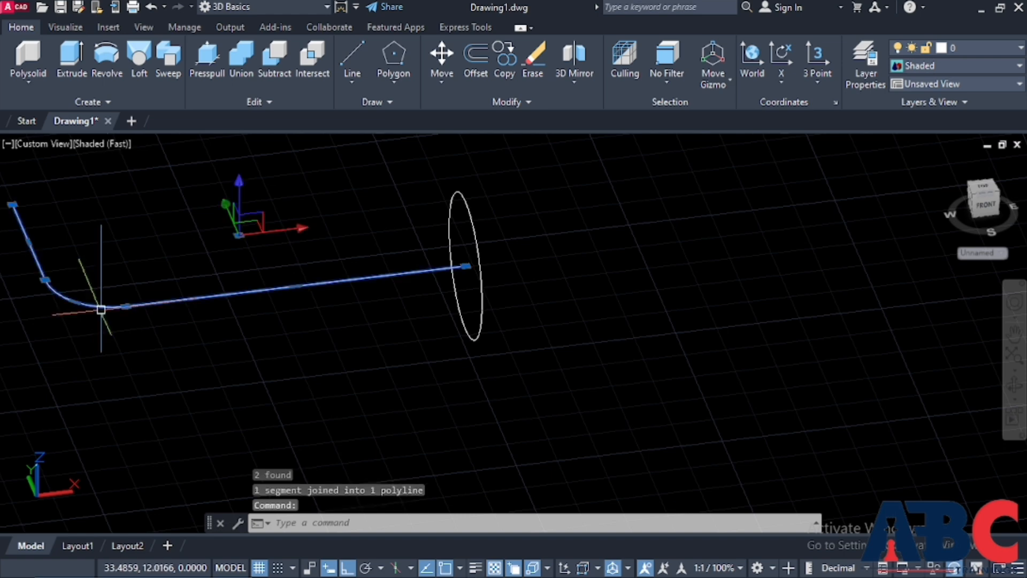
pyautogui.press('Escape')
# - Sweep the circle along the joined bent polyline to create a solid pipe elbow
pyautogui.keyDown('shift'); pyautogui.moveTo(578, 340); pyautogui.dragTo(474, 304, button='middle'); pyautogui.keyUp('shift')
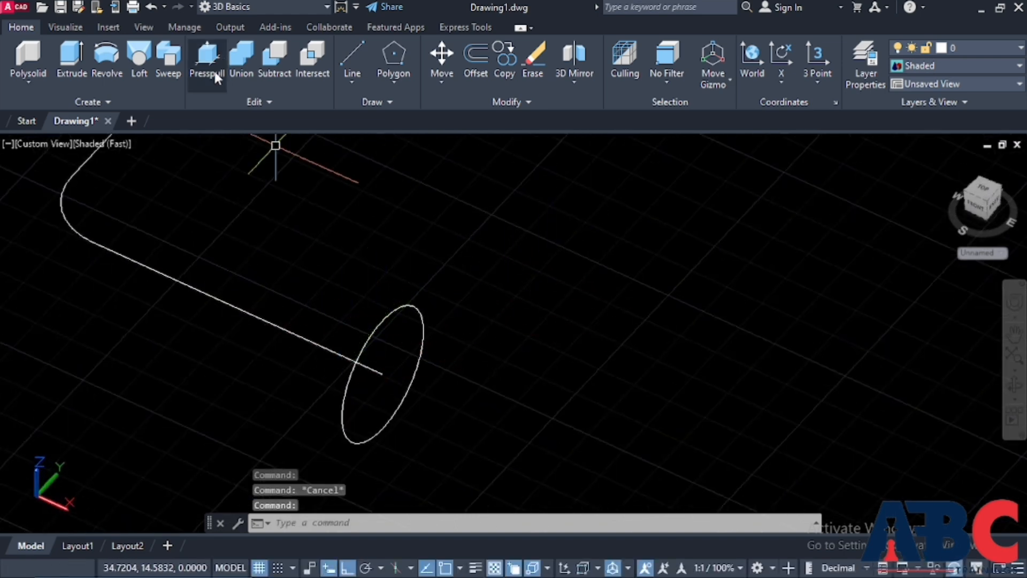
pyautogui.click(169, 60)
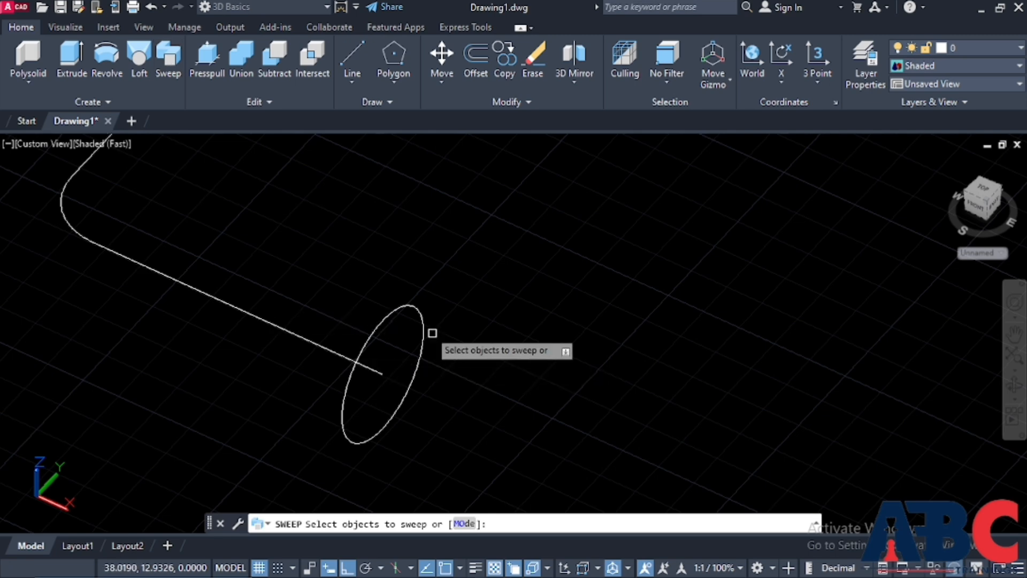
pyautogui.click(402, 309)
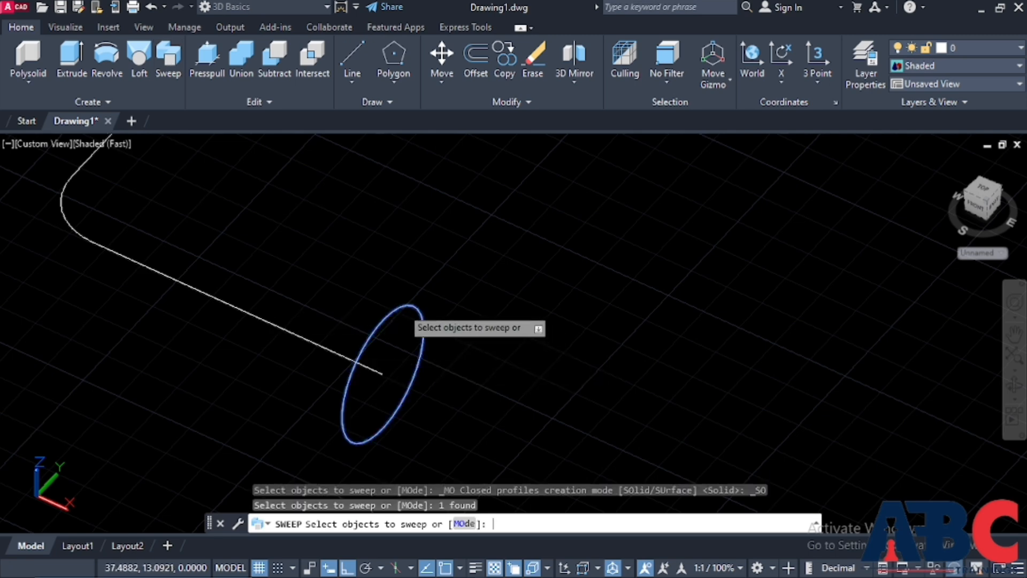
pyautogui.press('Return')
pyautogui.click(311, 342)
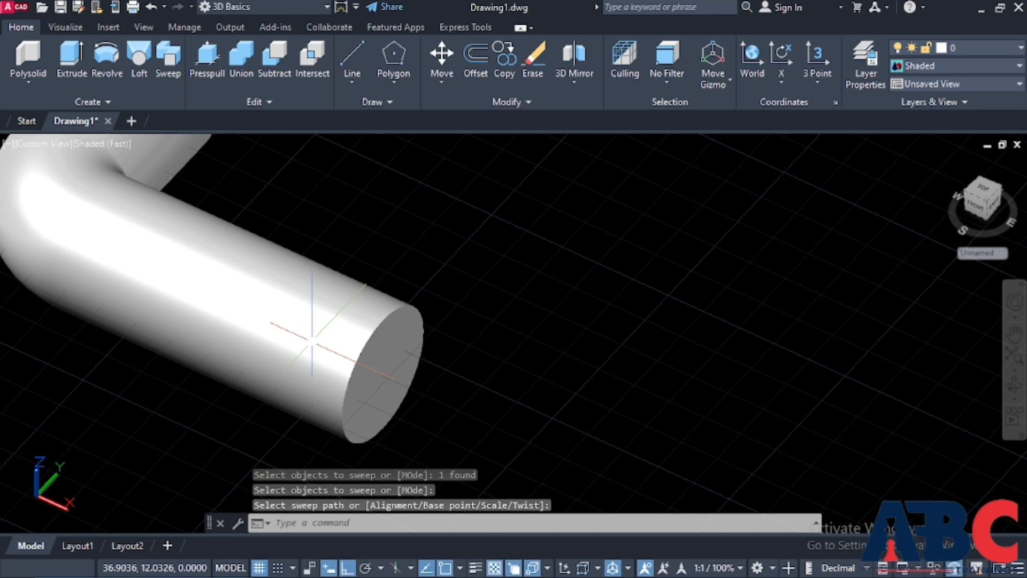
pyautogui.scroll(-5, 377, 371)
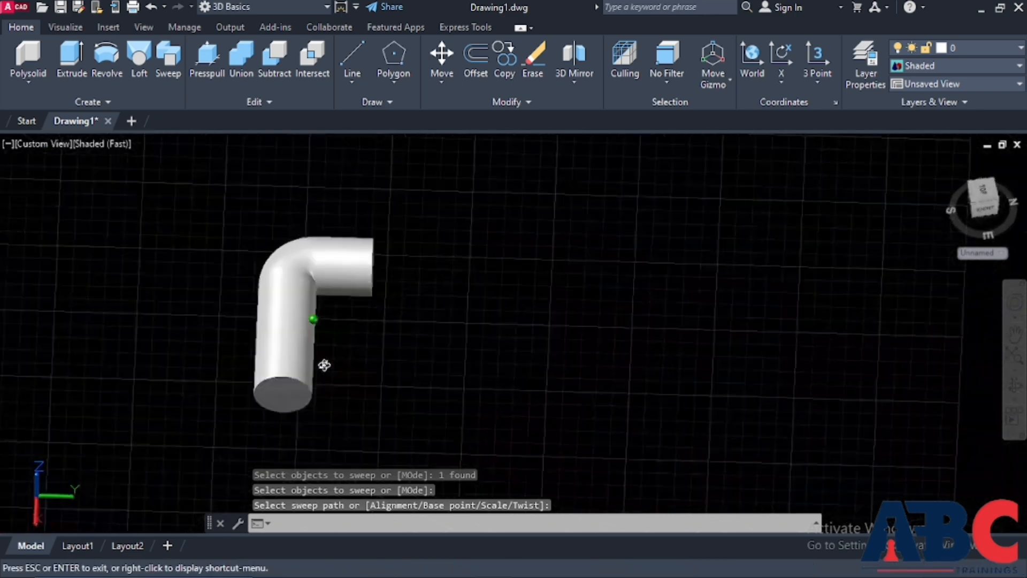